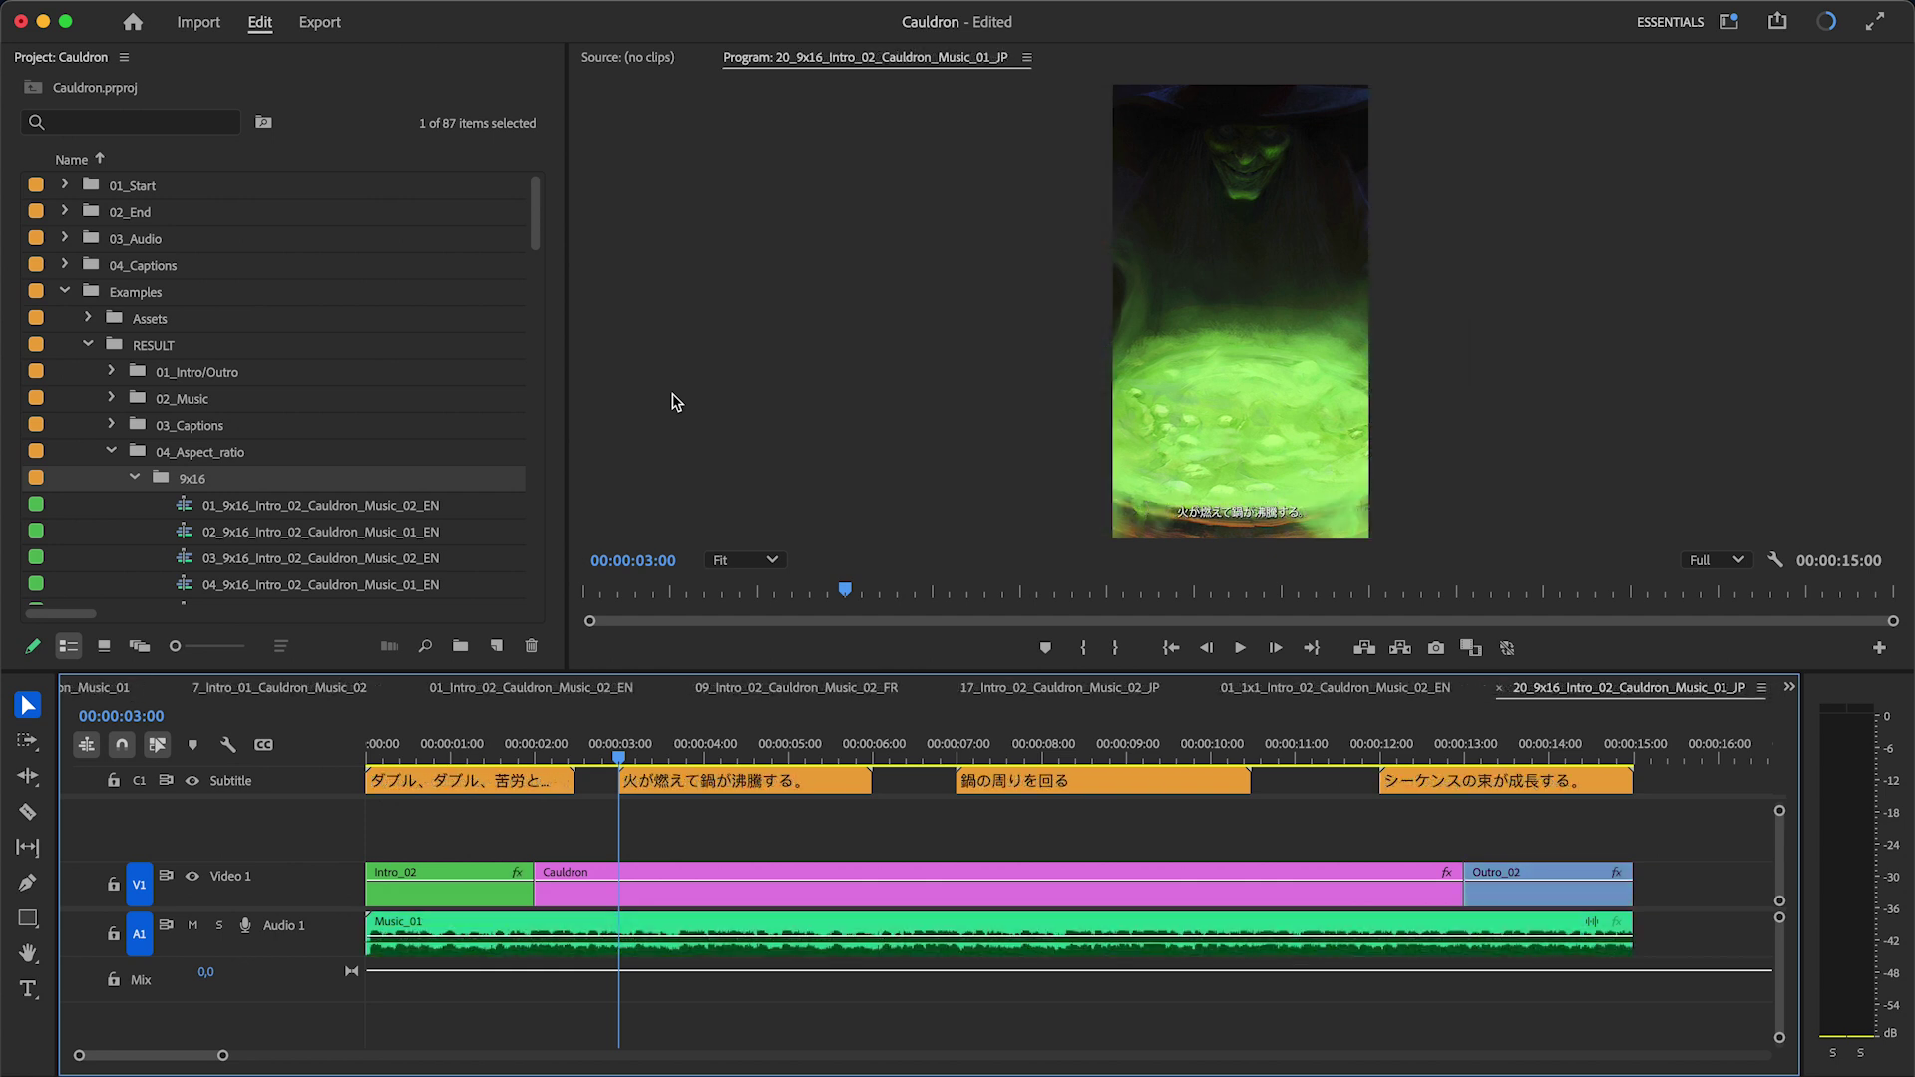
# Step: Maximize the Project panel and scroll through the 9x16 and 16x9 example sequences
pyautogui.press('`')
pyautogui.scroll(-10, 500, 516)
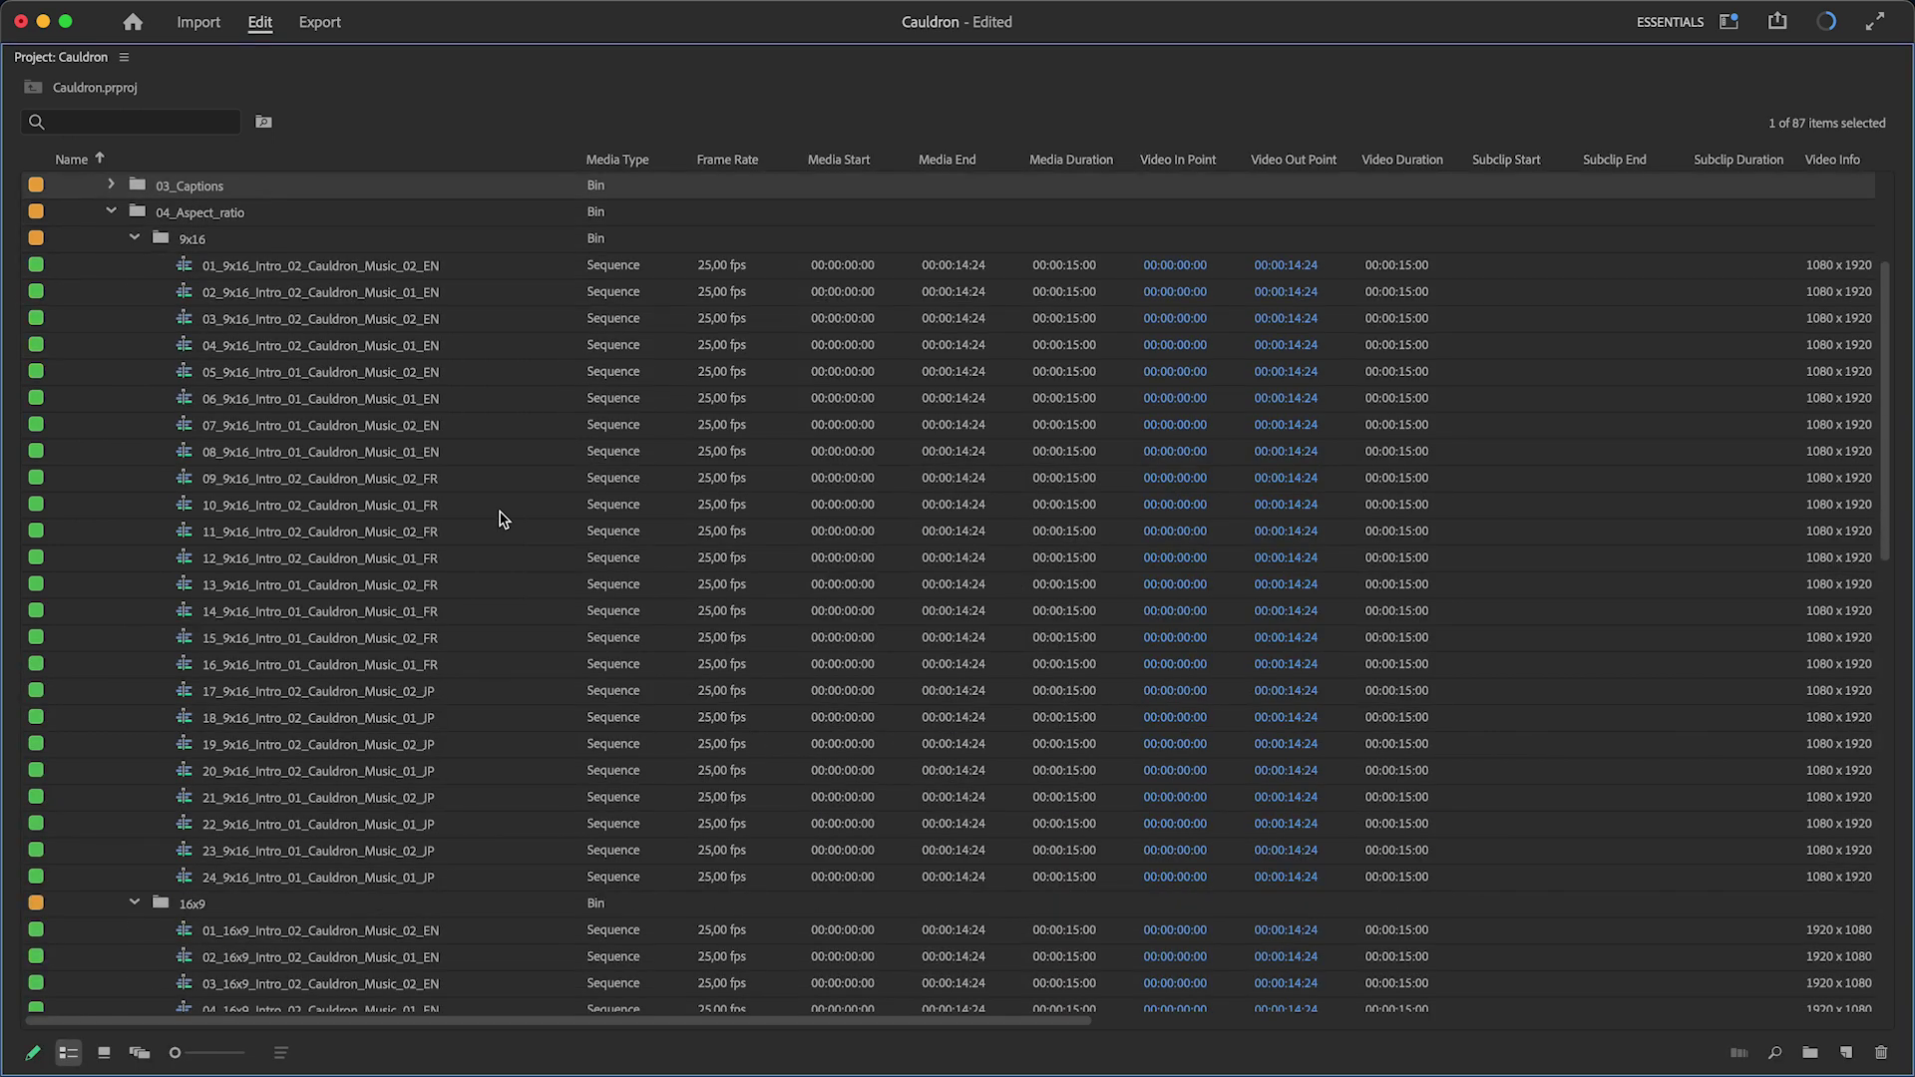
pyautogui.scroll(-8, 499, 516)
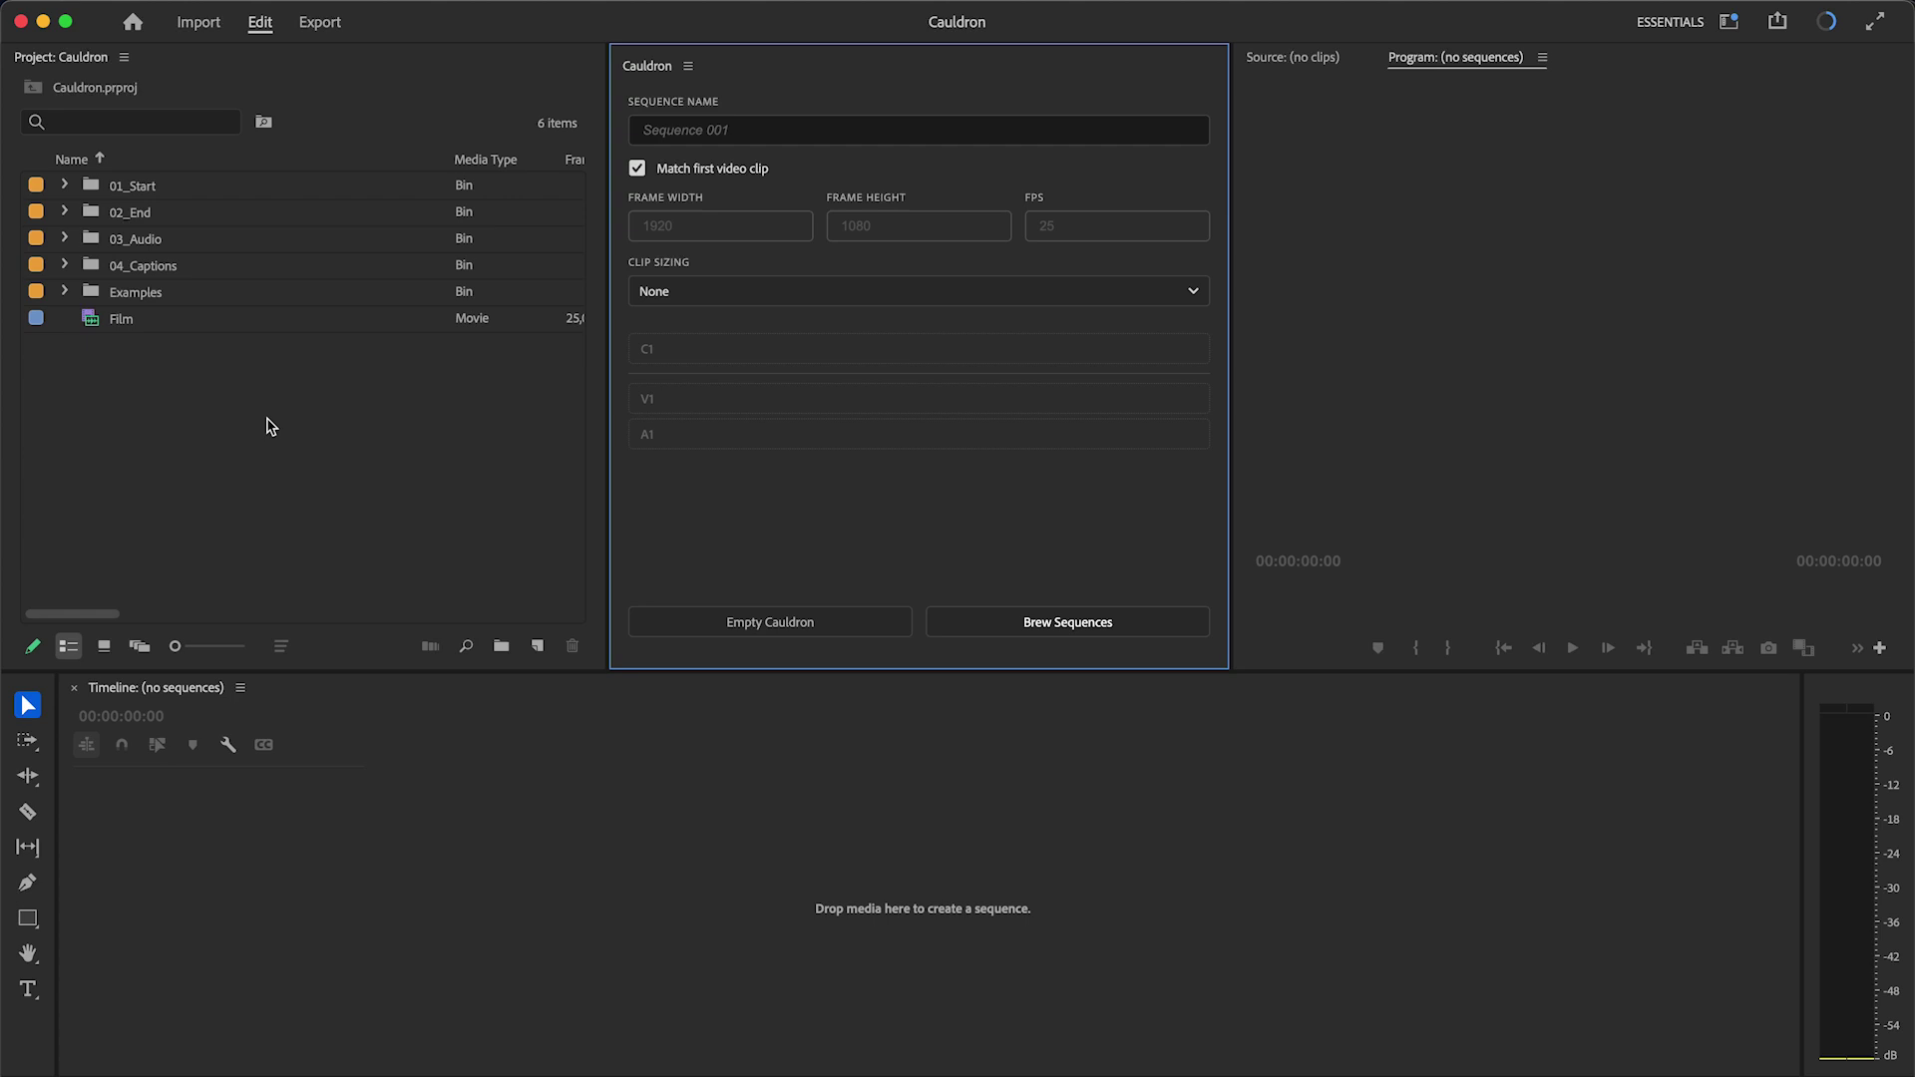
# Step: Add the Film clip to Cauldron's V1 and mark a four-second In/Out section
pyautogui.click(116, 324)
pyautogui.moveTo(116, 324); pyautogui.dragTo(956, 452)
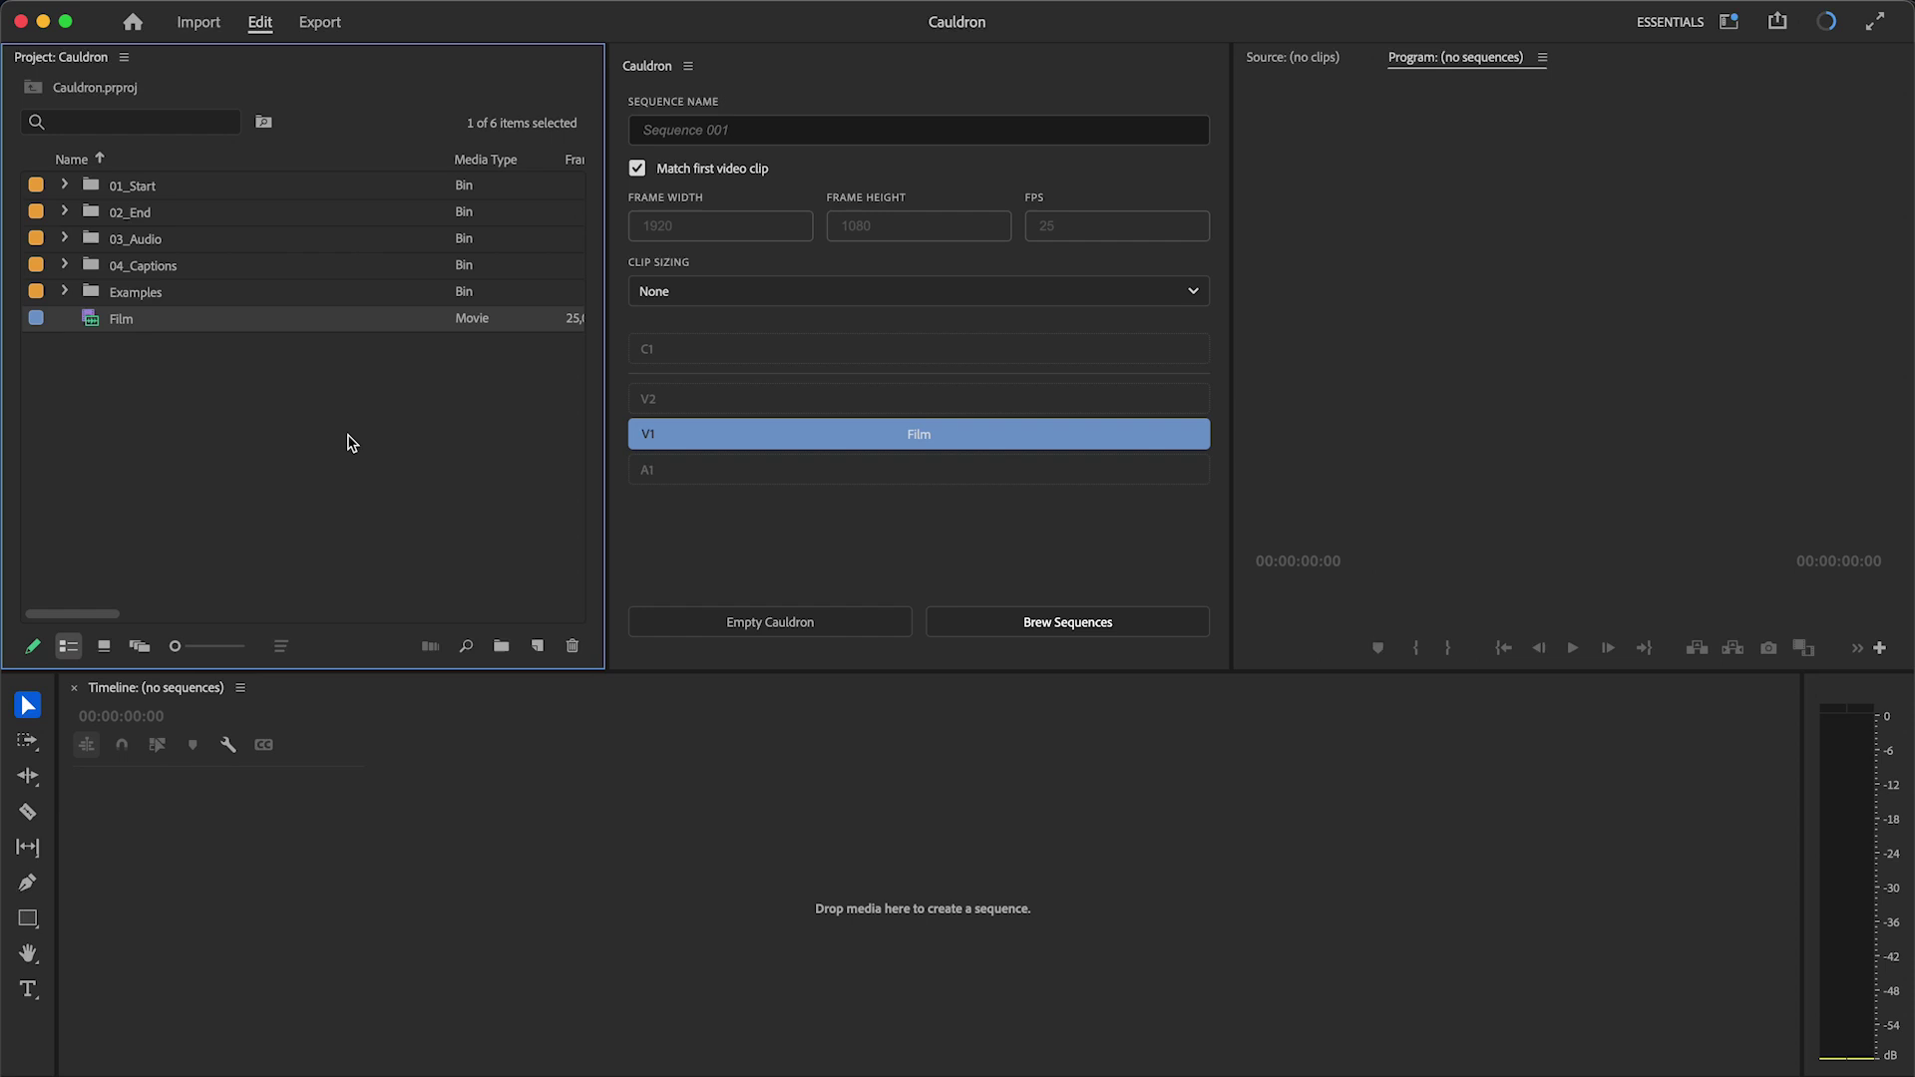
pyautogui.doubleClick(91, 323)
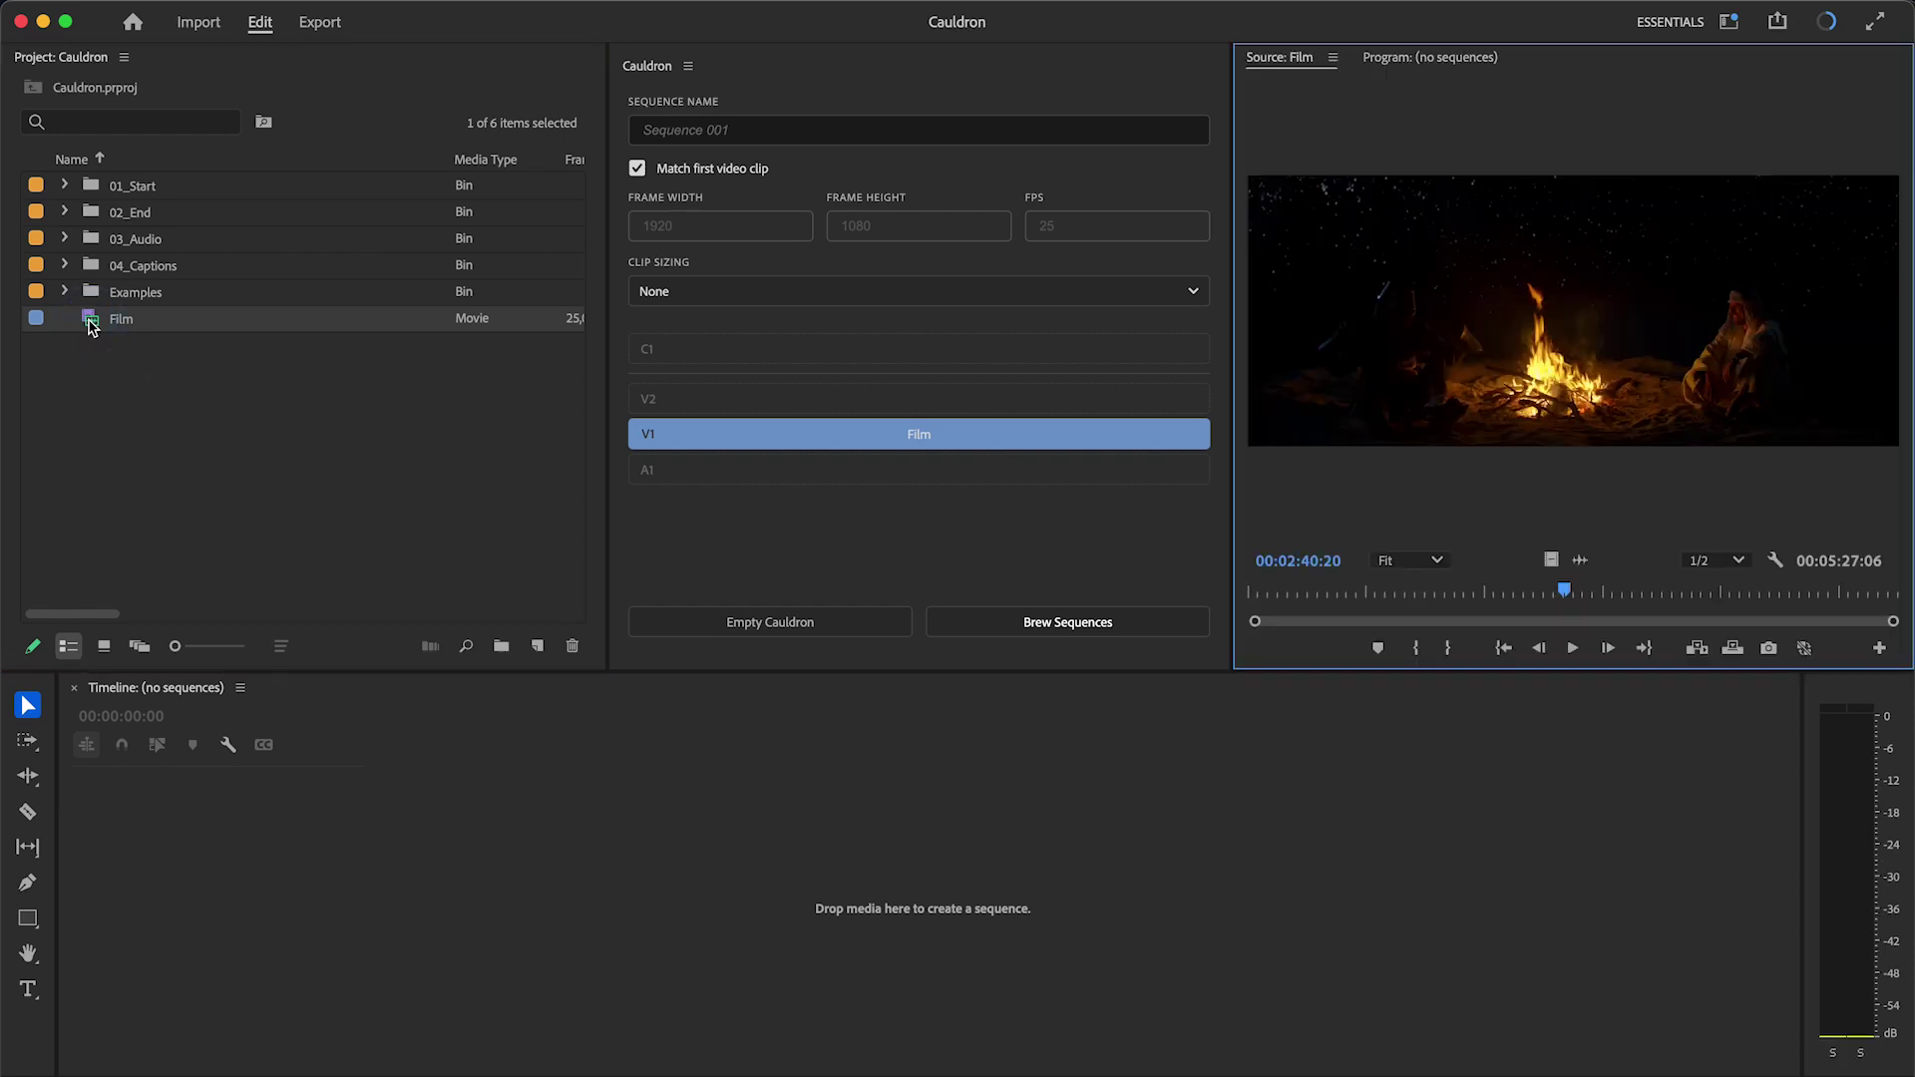
pyautogui.moveTo(1564, 592); pyautogui.dragTo(1824, 586)
pyautogui.press('i')
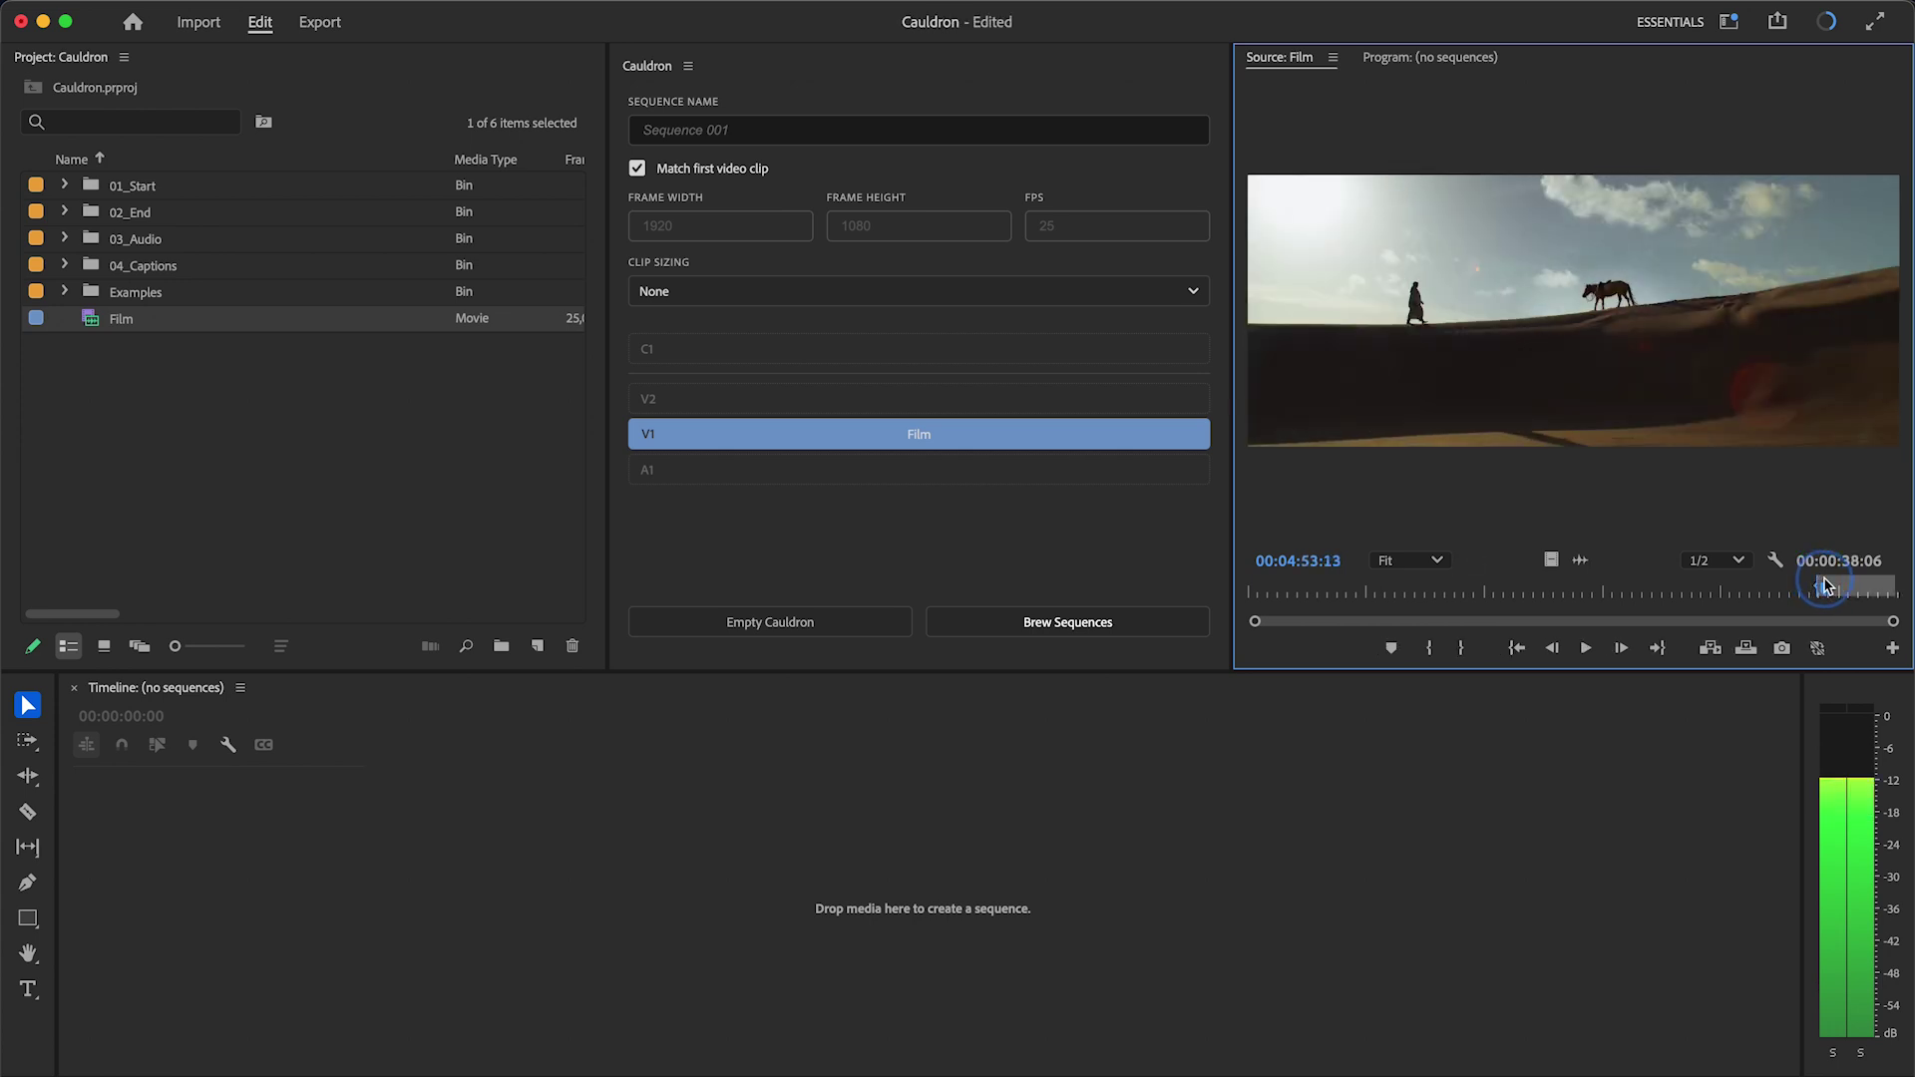
pyautogui.press('o')
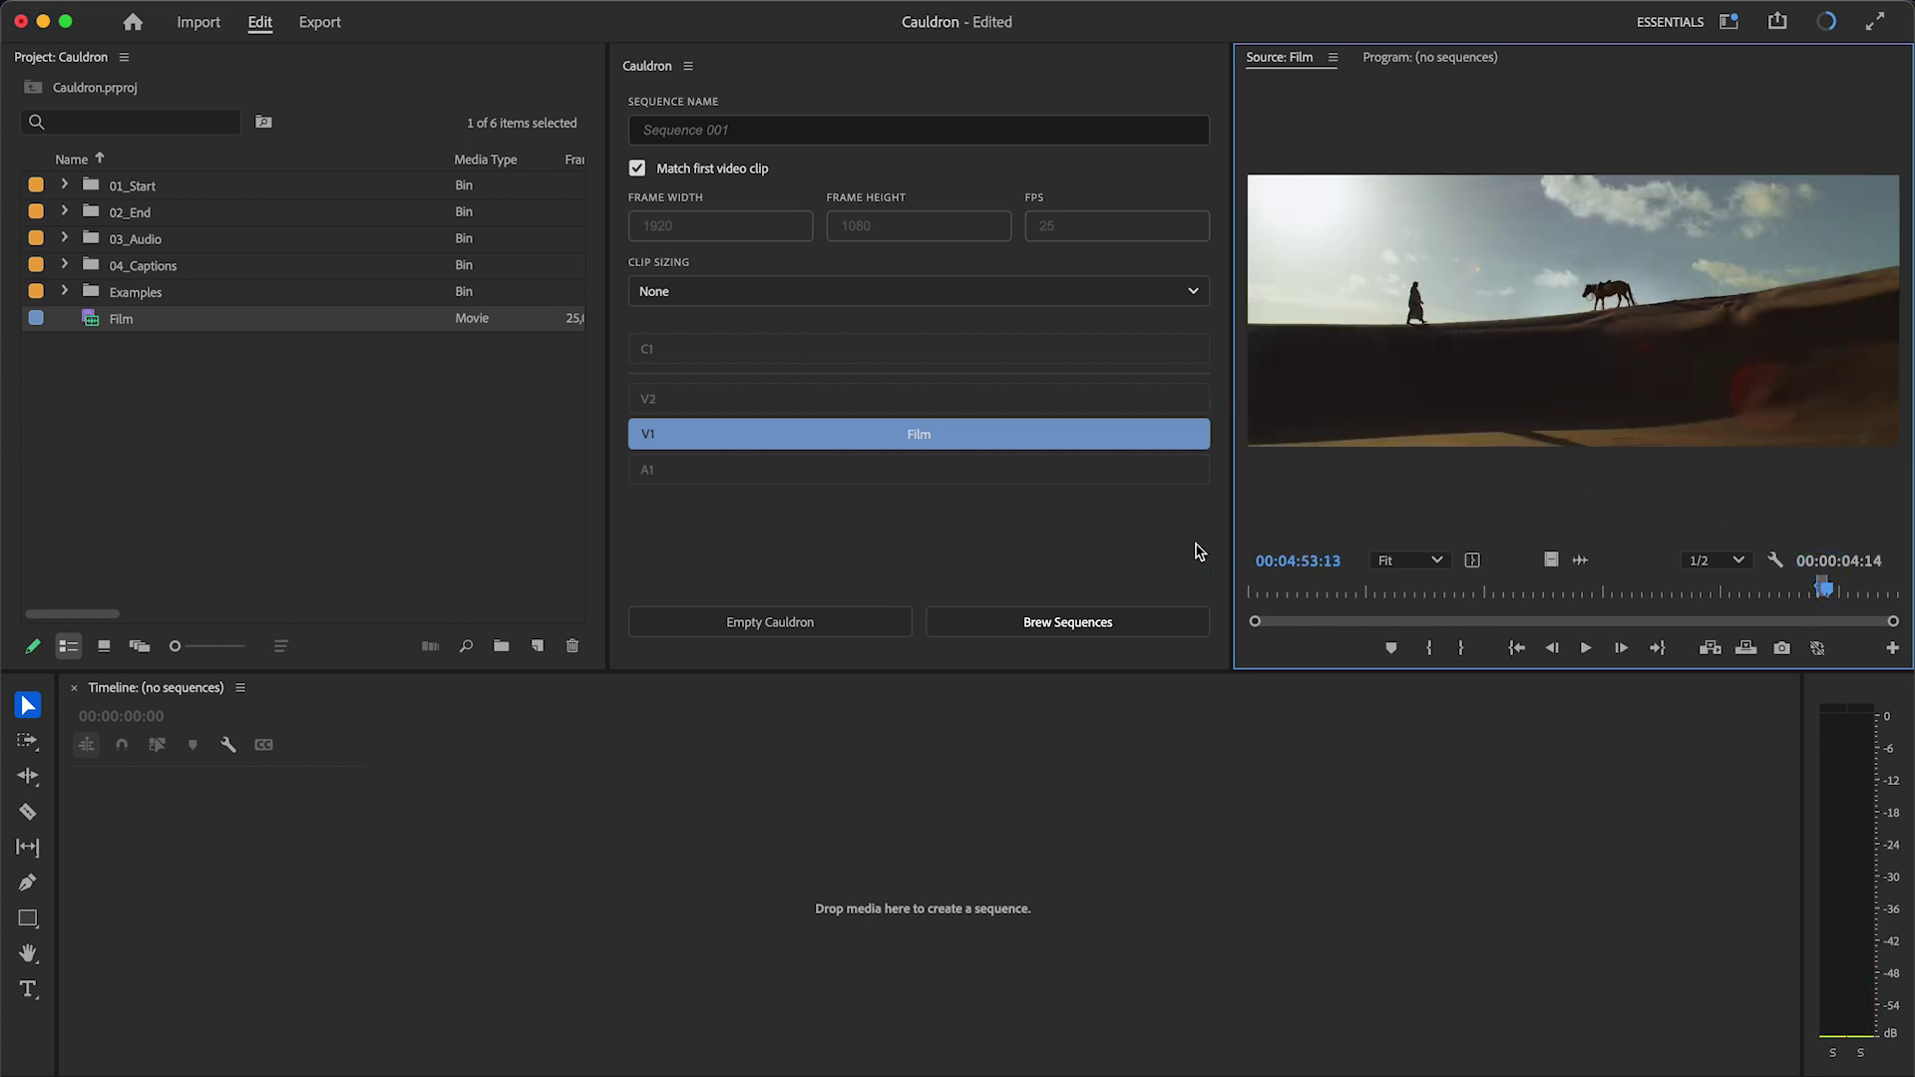
# Step: Brew the sequence and play through the new Sequence 1
pyautogui.click(1165, 629)
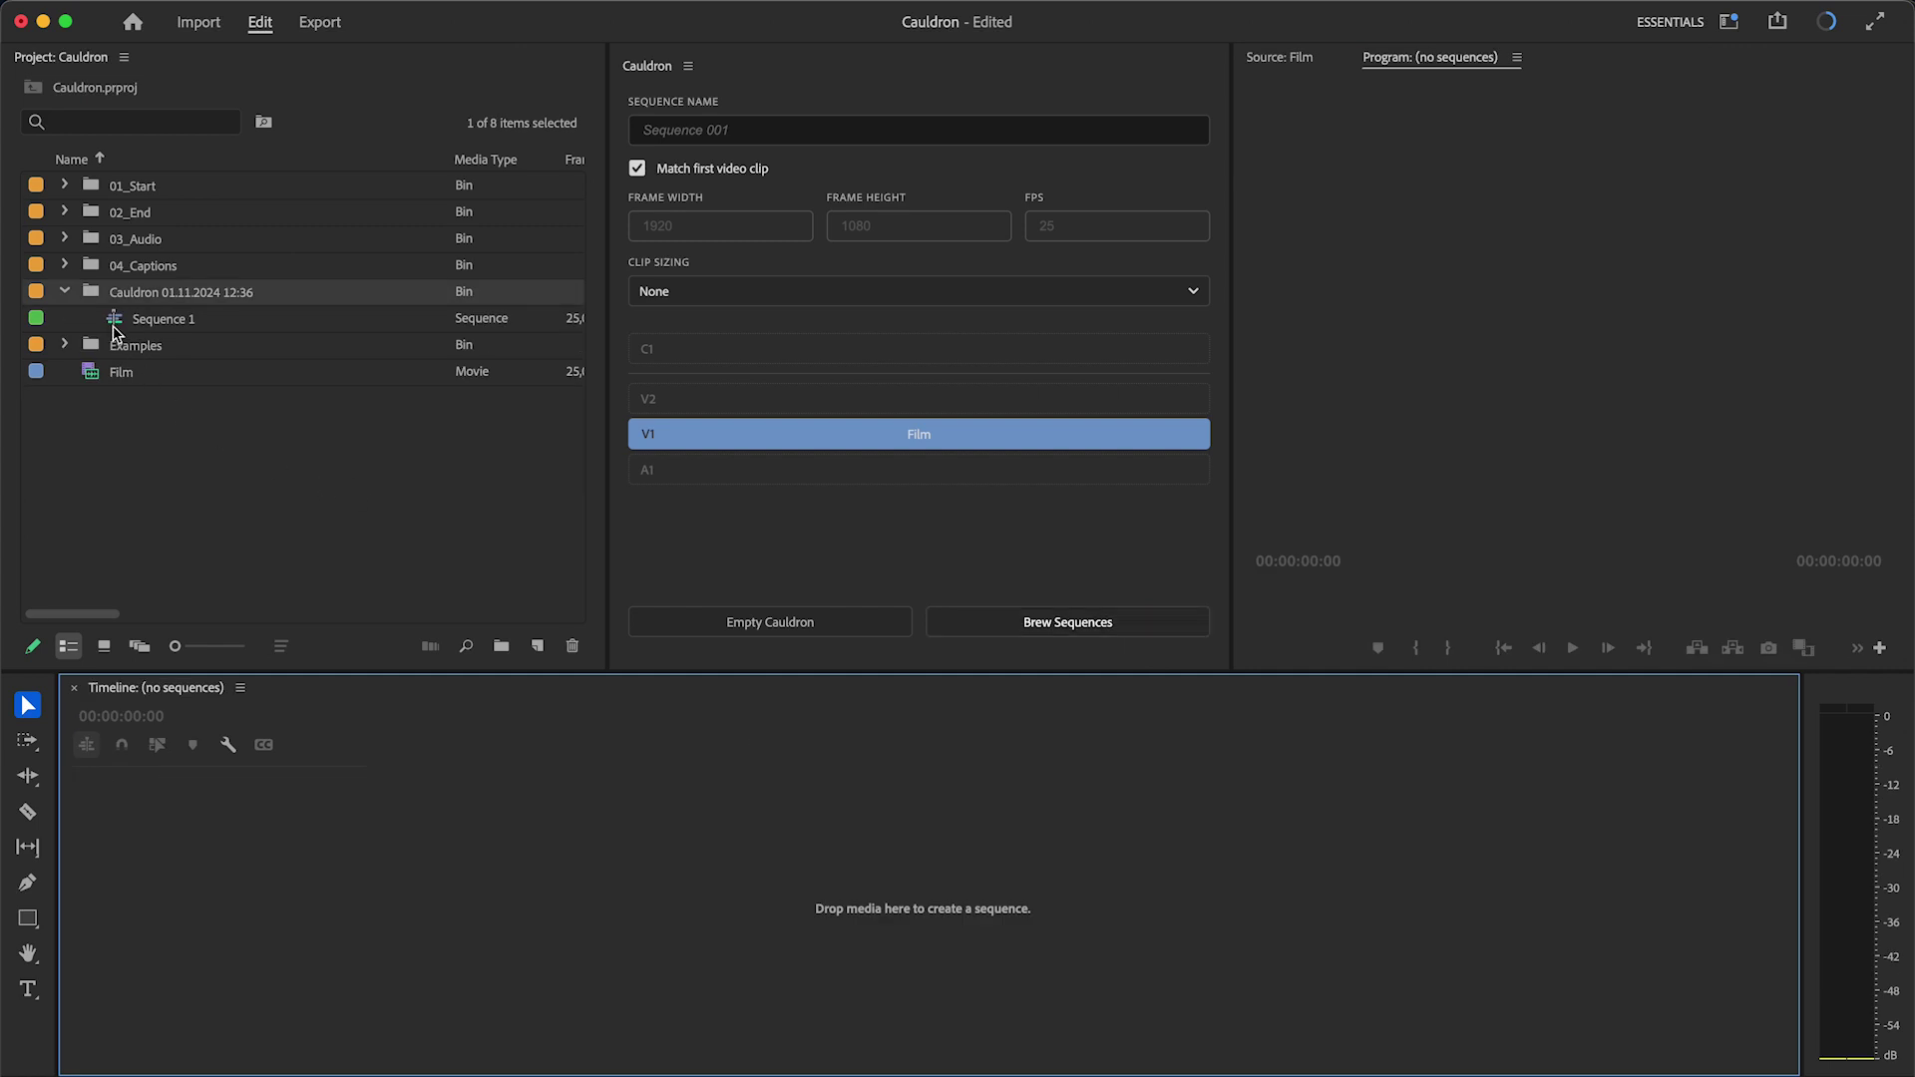
pyautogui.doubleClick(112, 326)
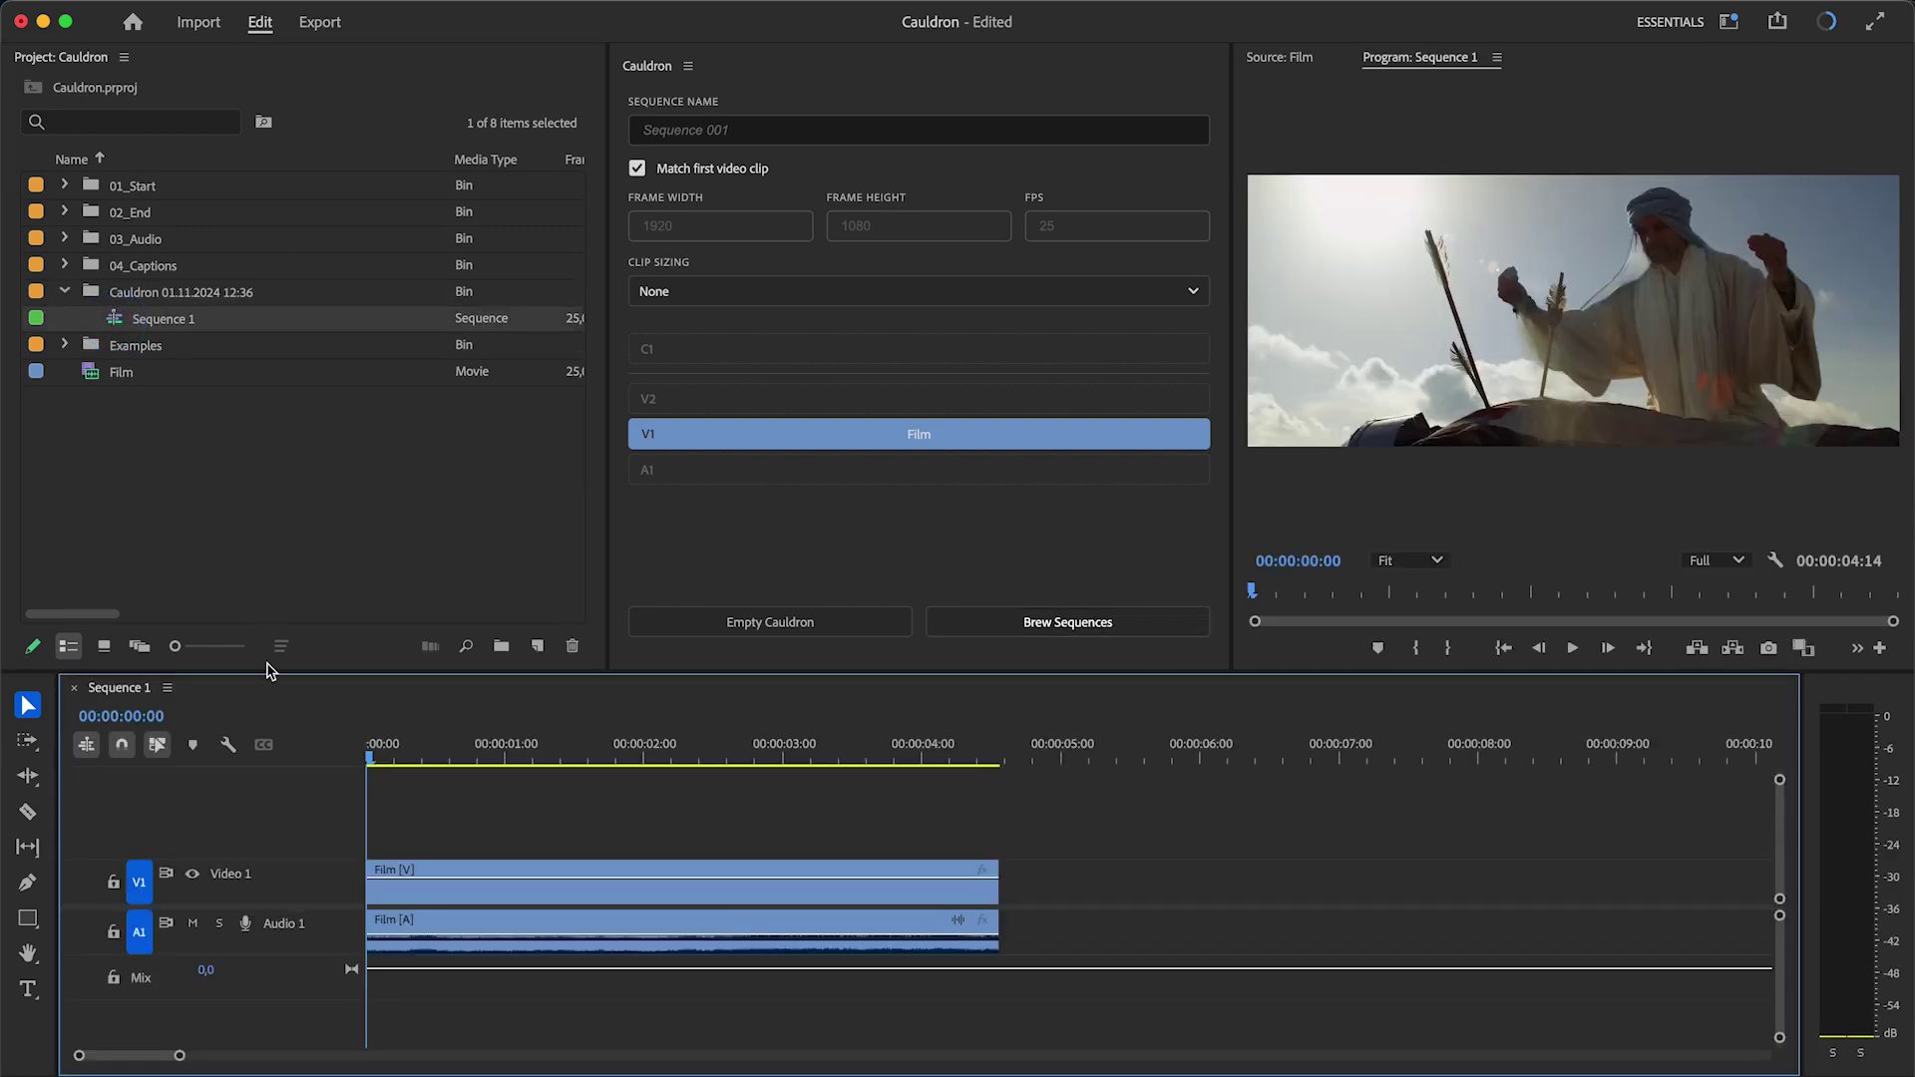
pyautogui.moveTo(369, 755); pyautogui.dragTo(987, 760)
# Step: Close Sequence 1 and delete Film from the Cauldron track
pyautogui.click(73, 687)
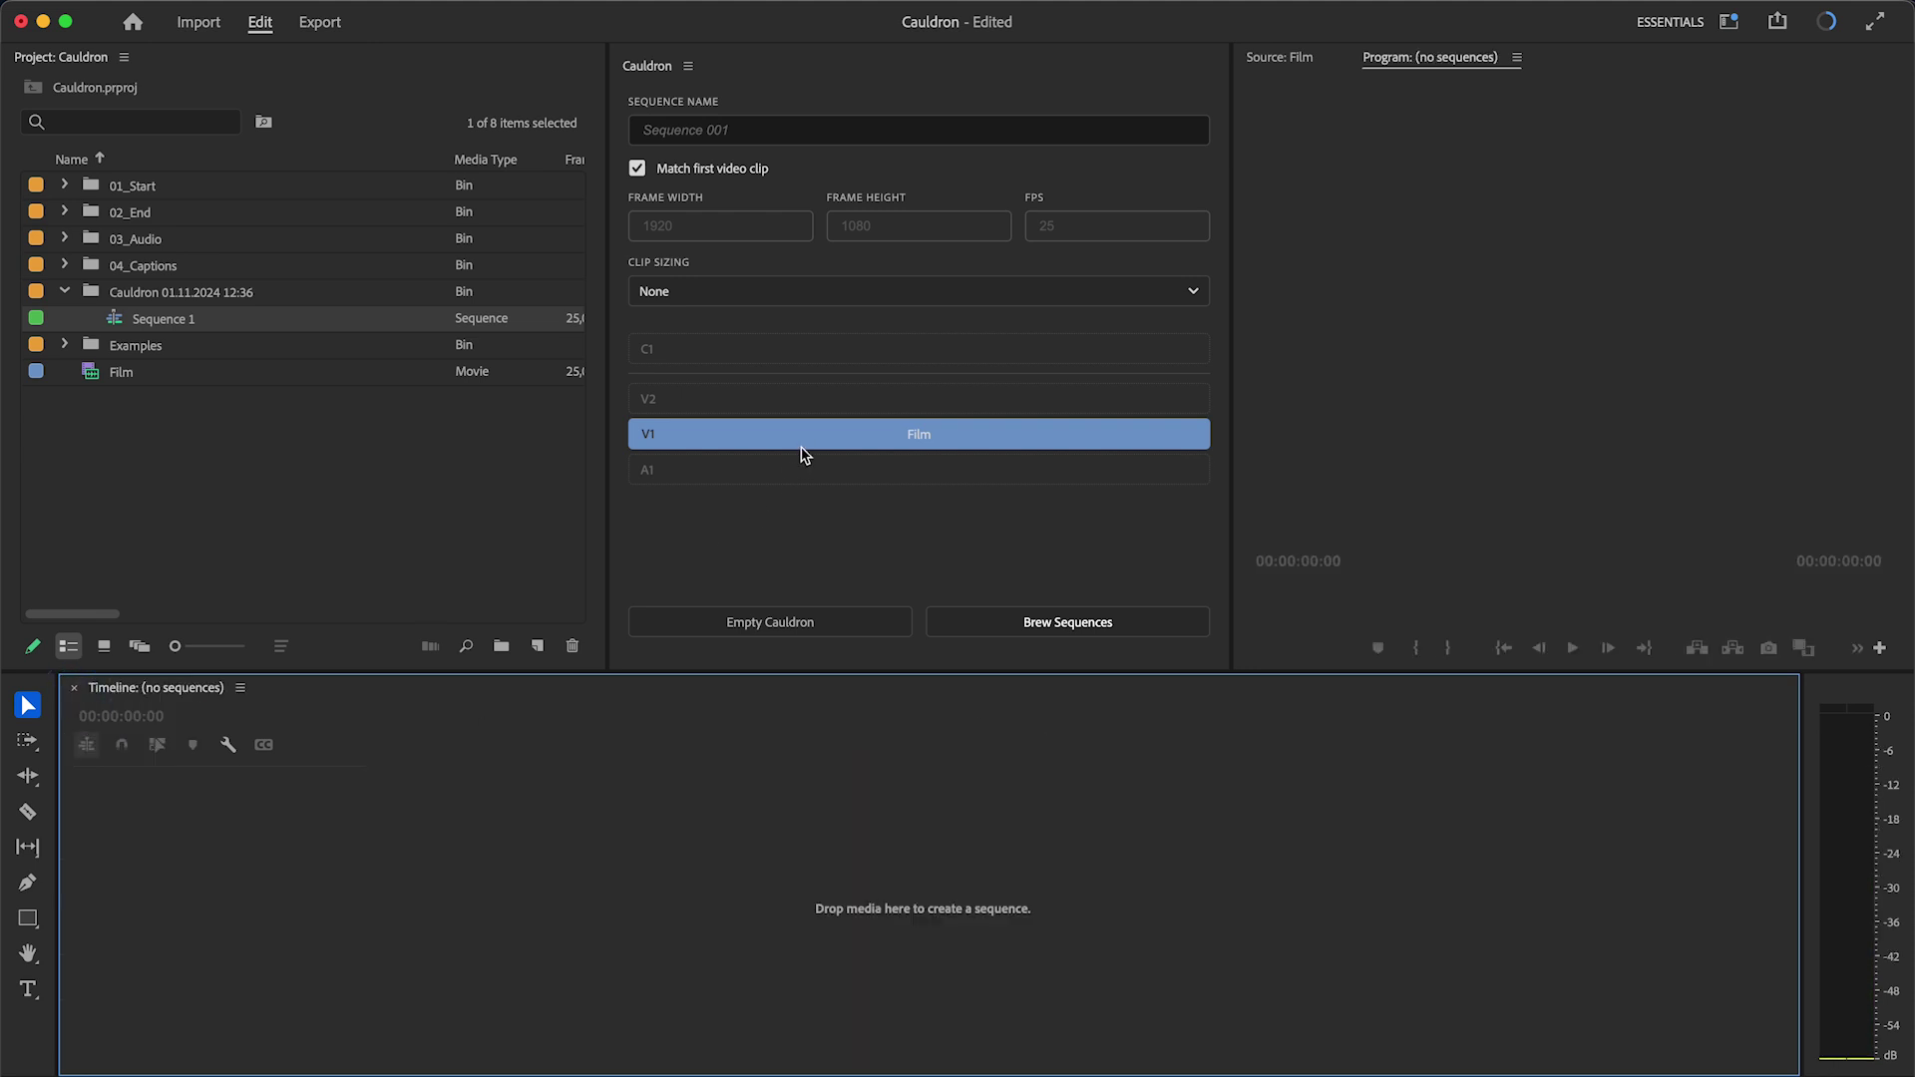
pyautogui.rightClick(805, 449)
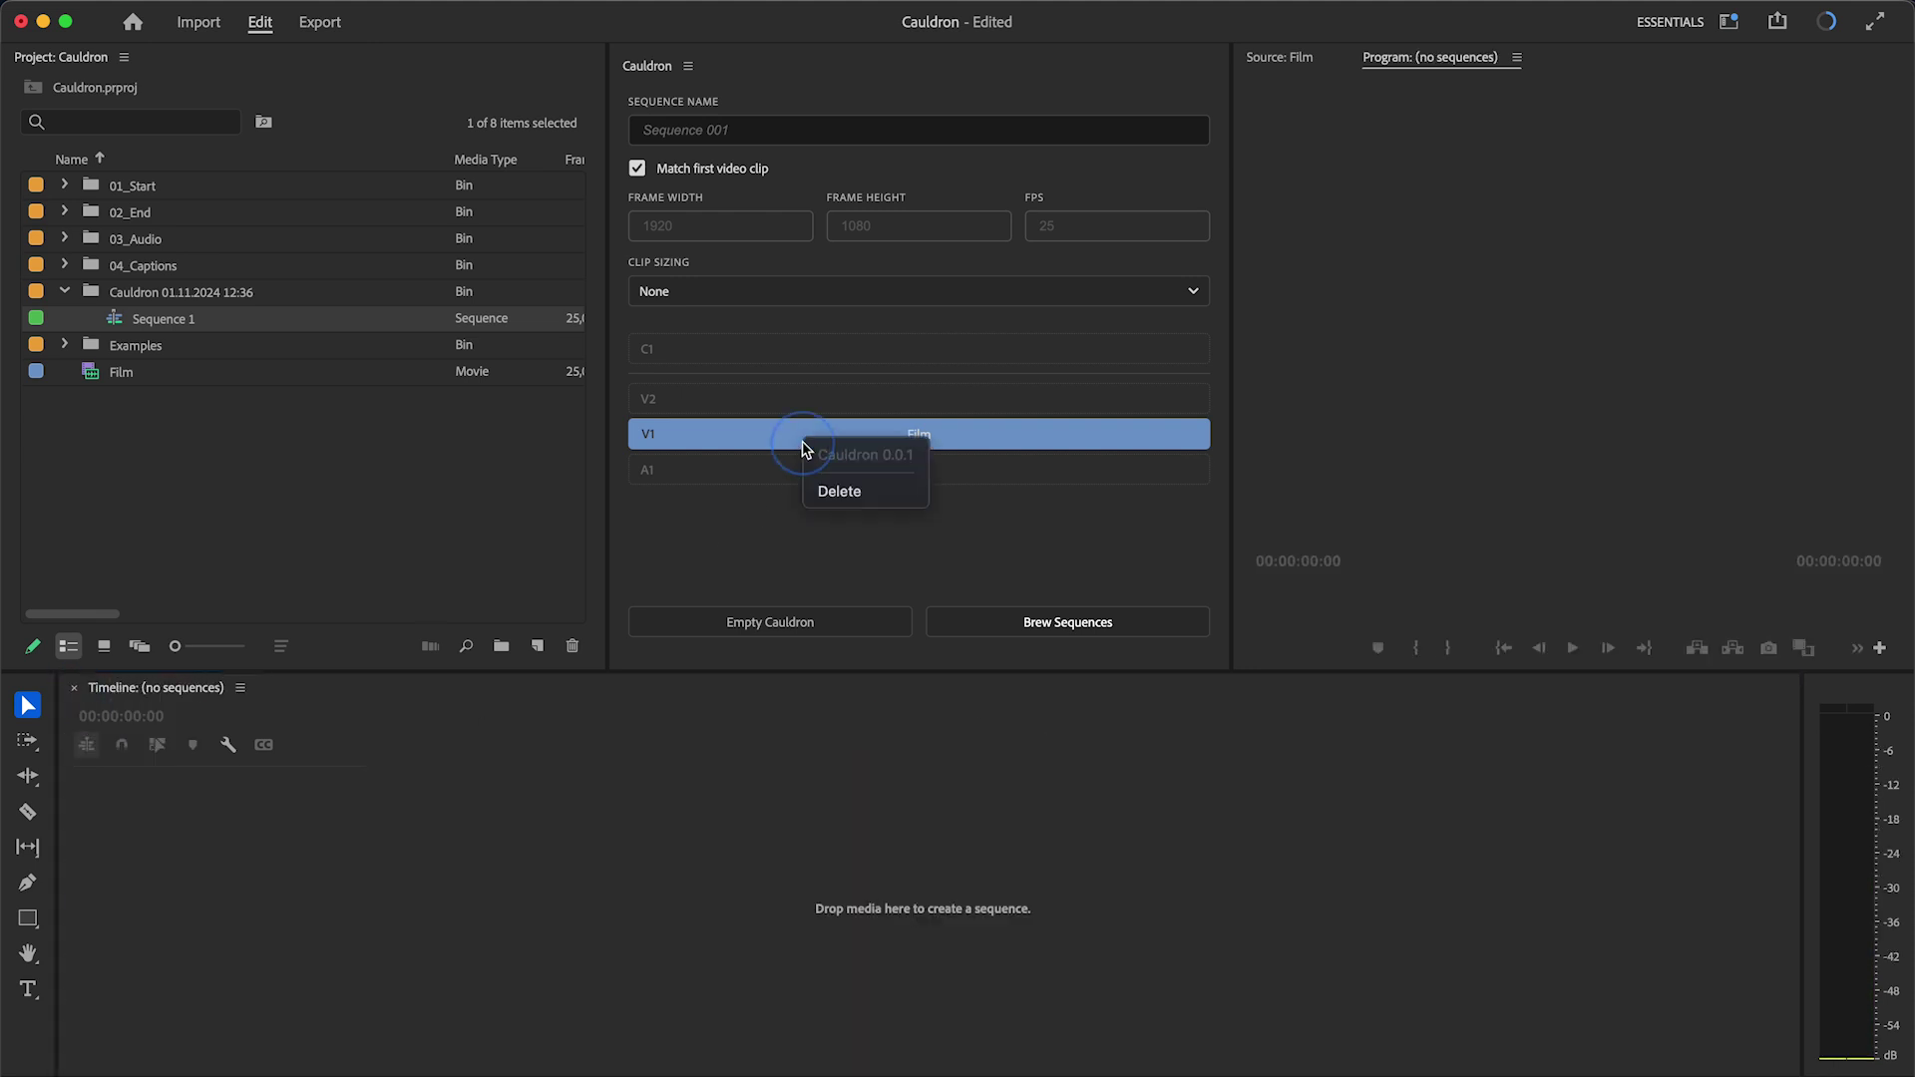
pyautogui.click(853, 499)
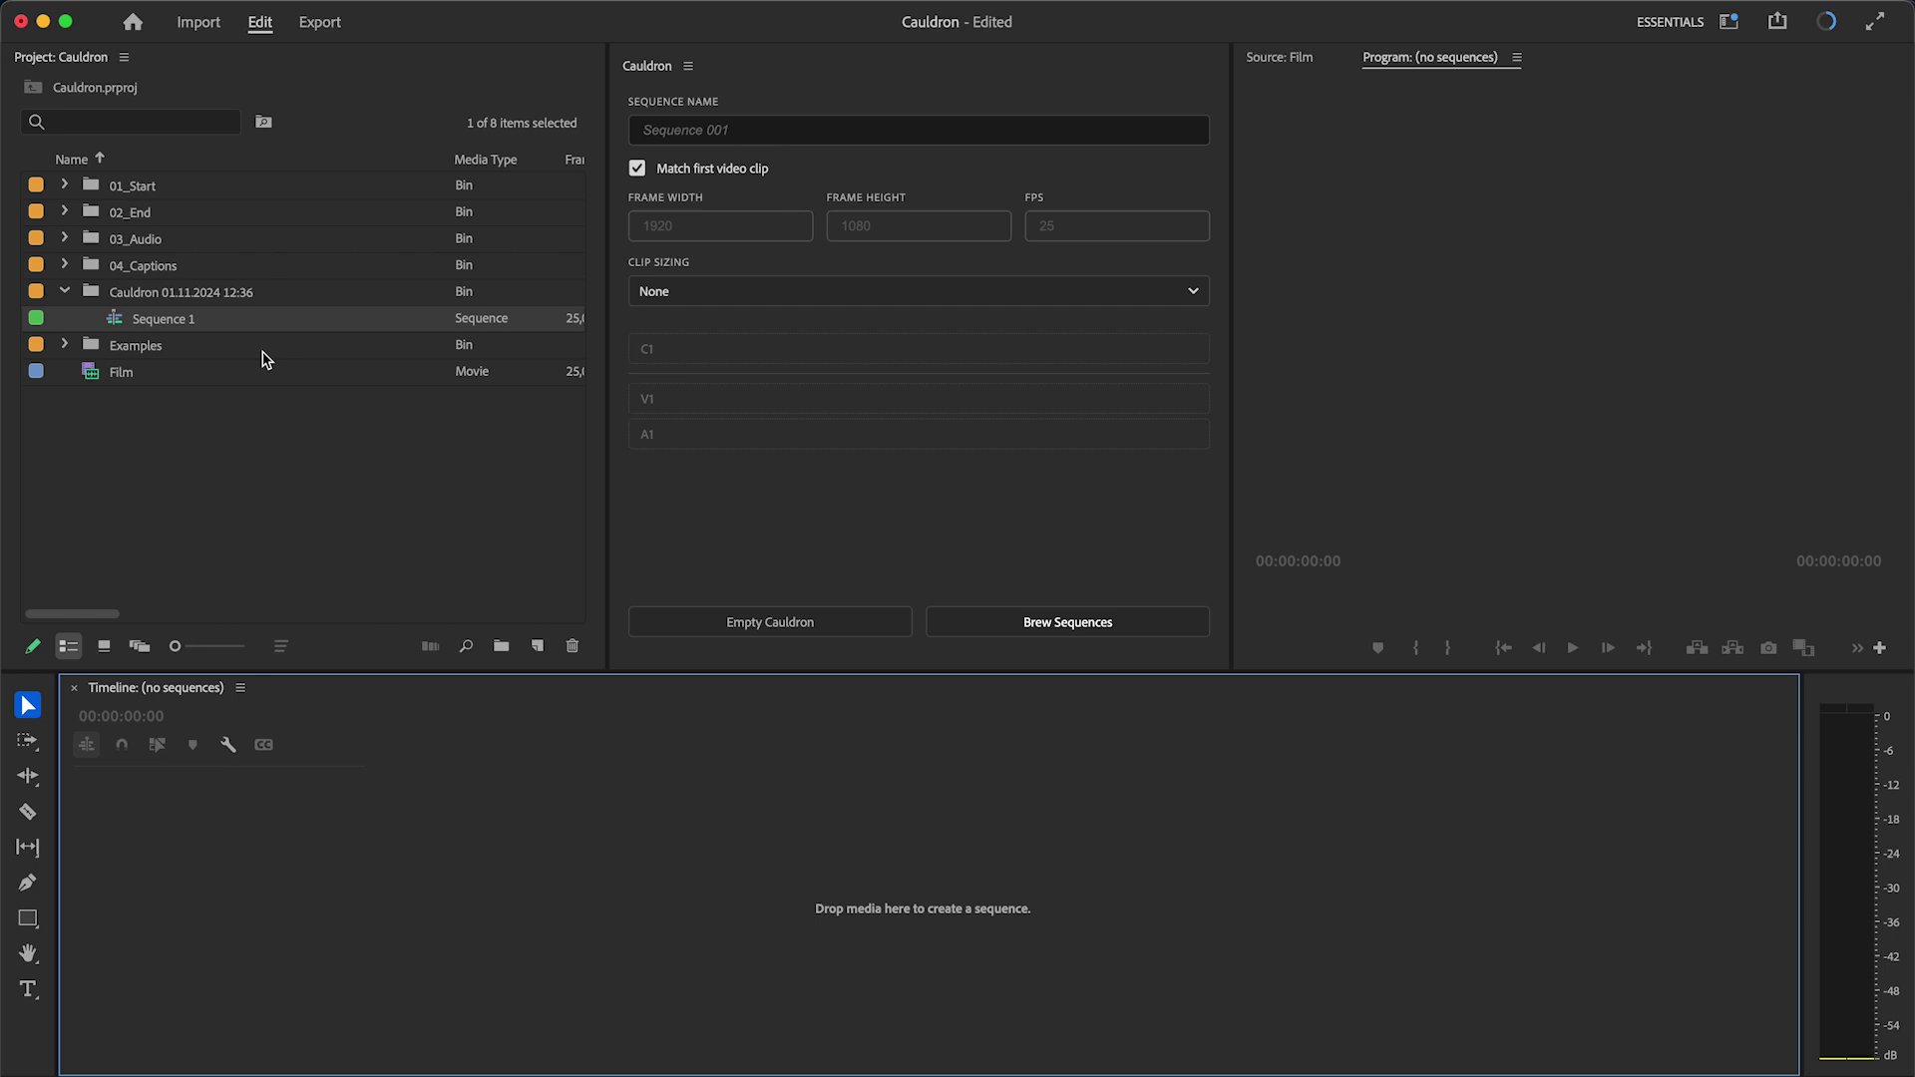
# Step: Place BLUE and RED, then the 02_End bin, on V1 and brew the combinations
pyautogui.click(65, 290)
pyautogui.click(63, 185)
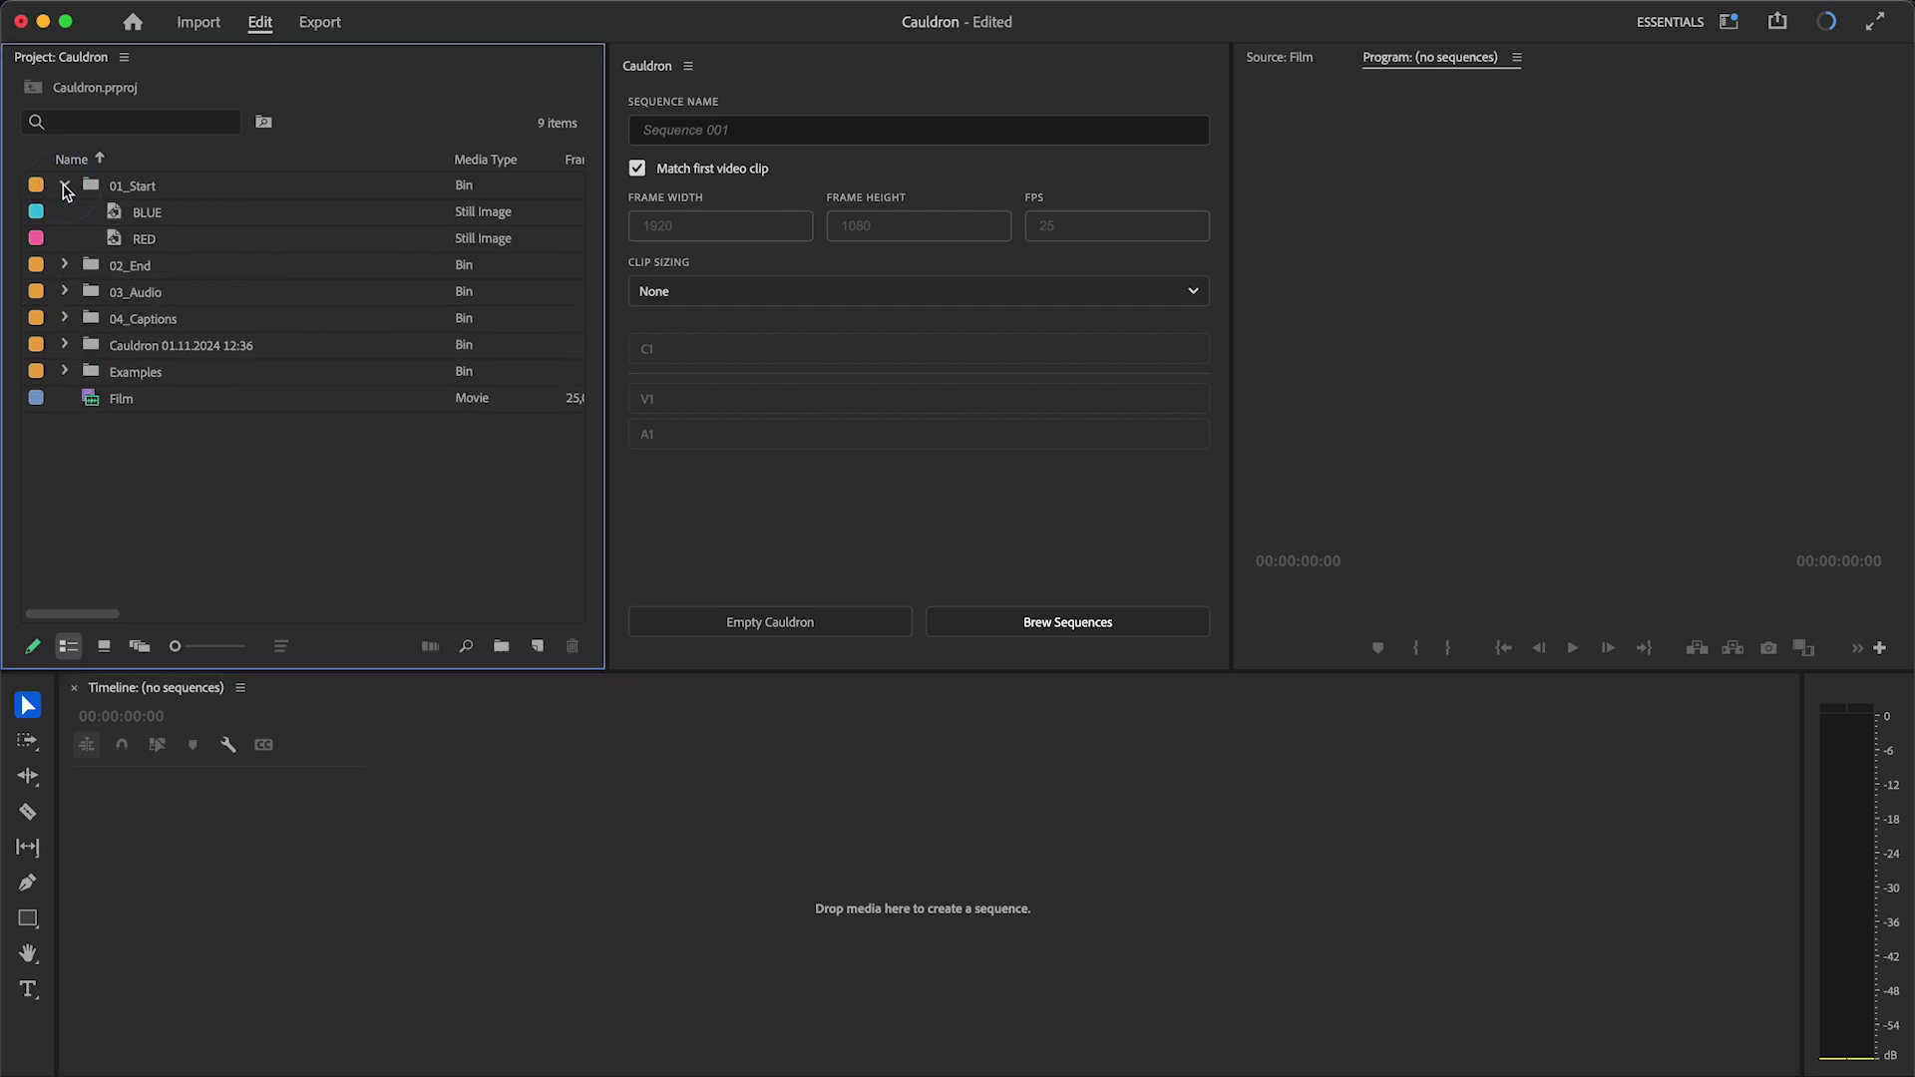
pyautogui.click(124, 211)
pyautogui.keyDown('shift'); pyautogui.click(124, 238); pyautogui.keyUp('shift')
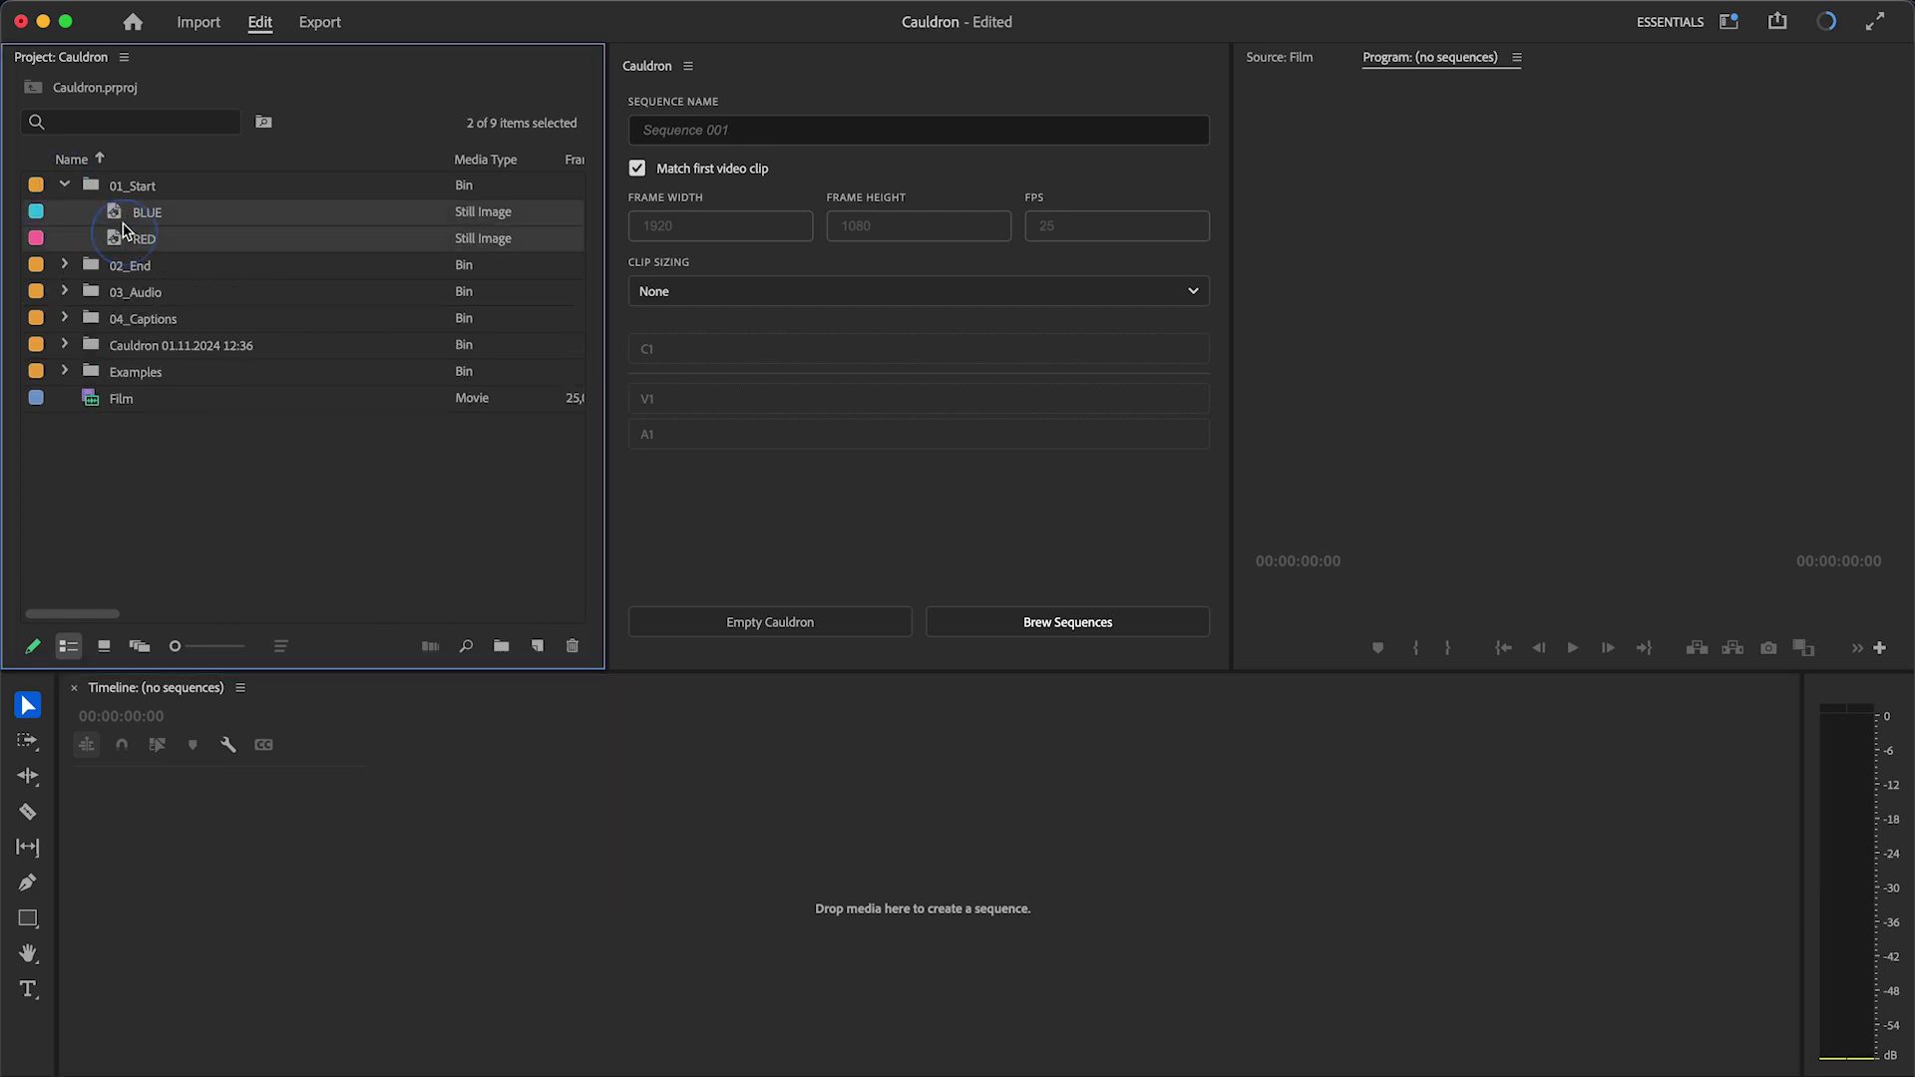
pyautogui.moveTo(113, 219); pyautogui.dragTo(727, 406)
pyautogui.click(66, 265)
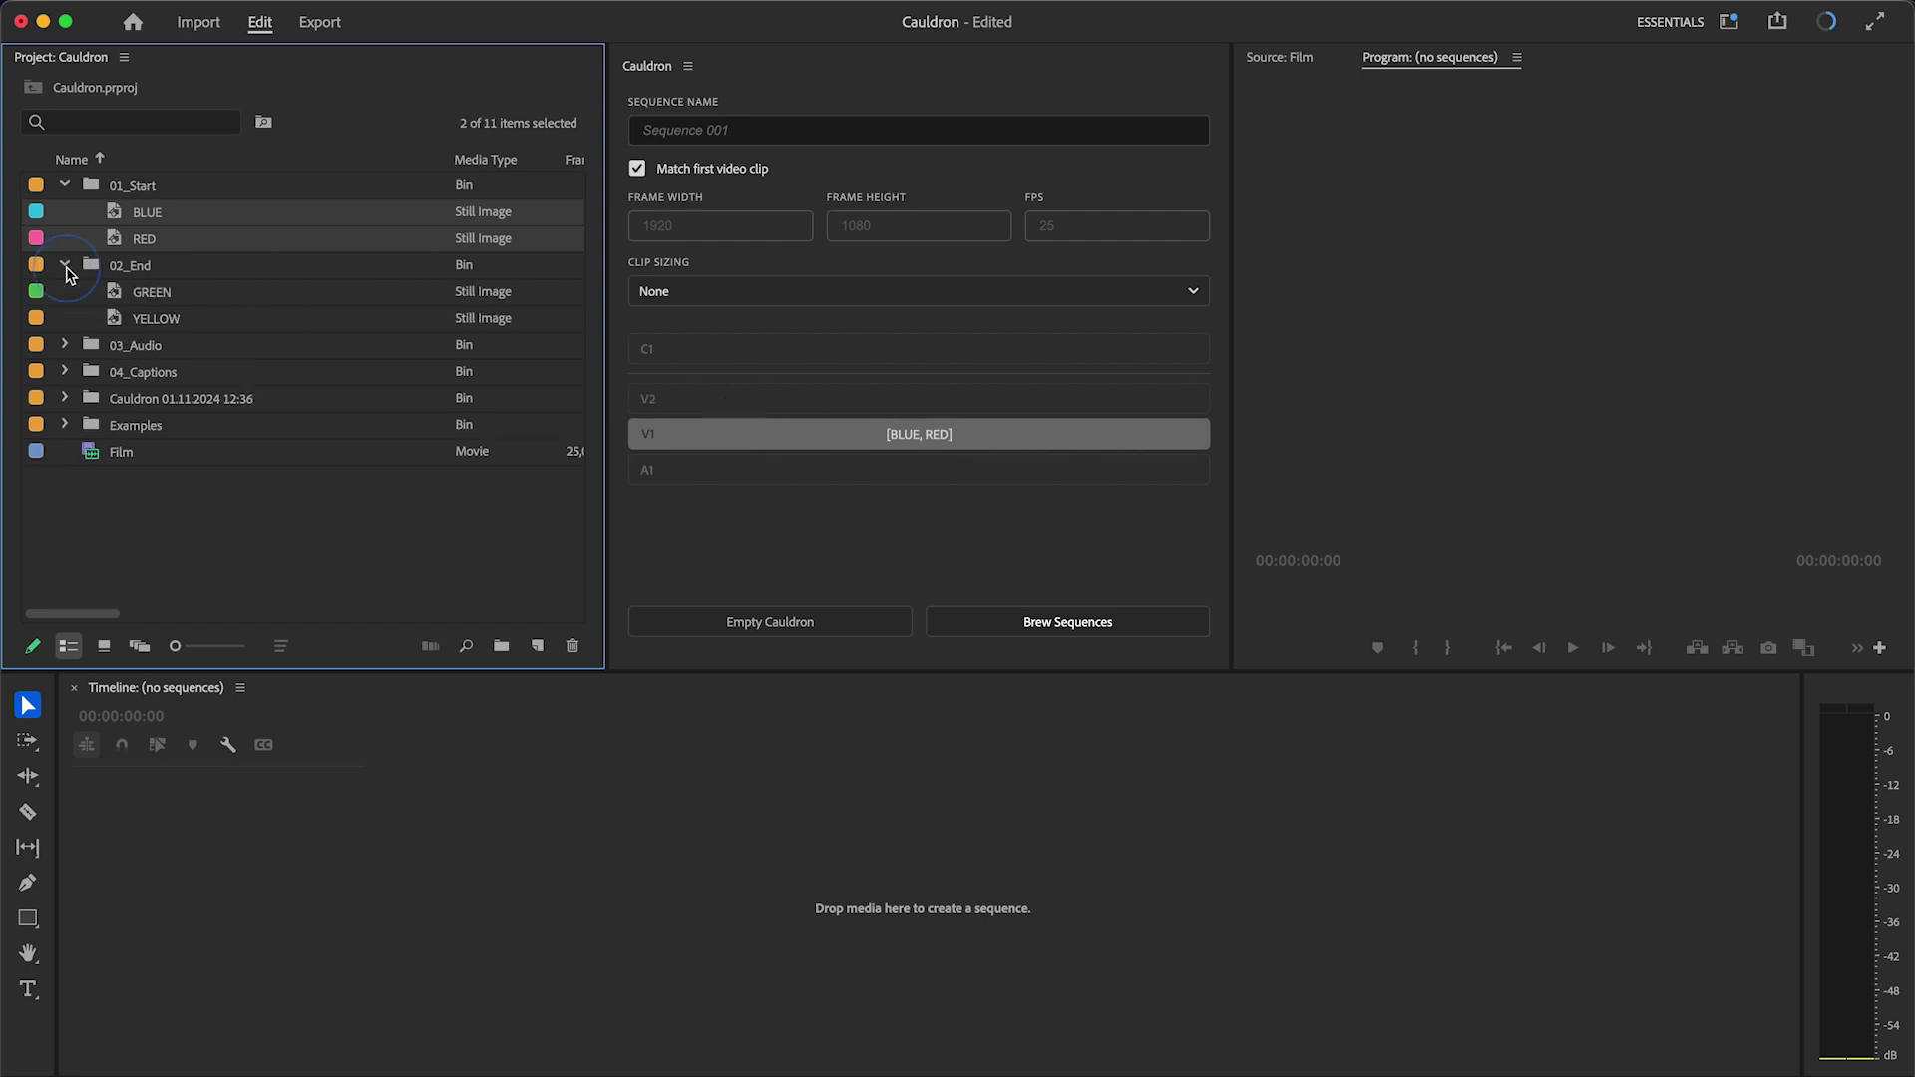
pyautogui.click(89, 266)
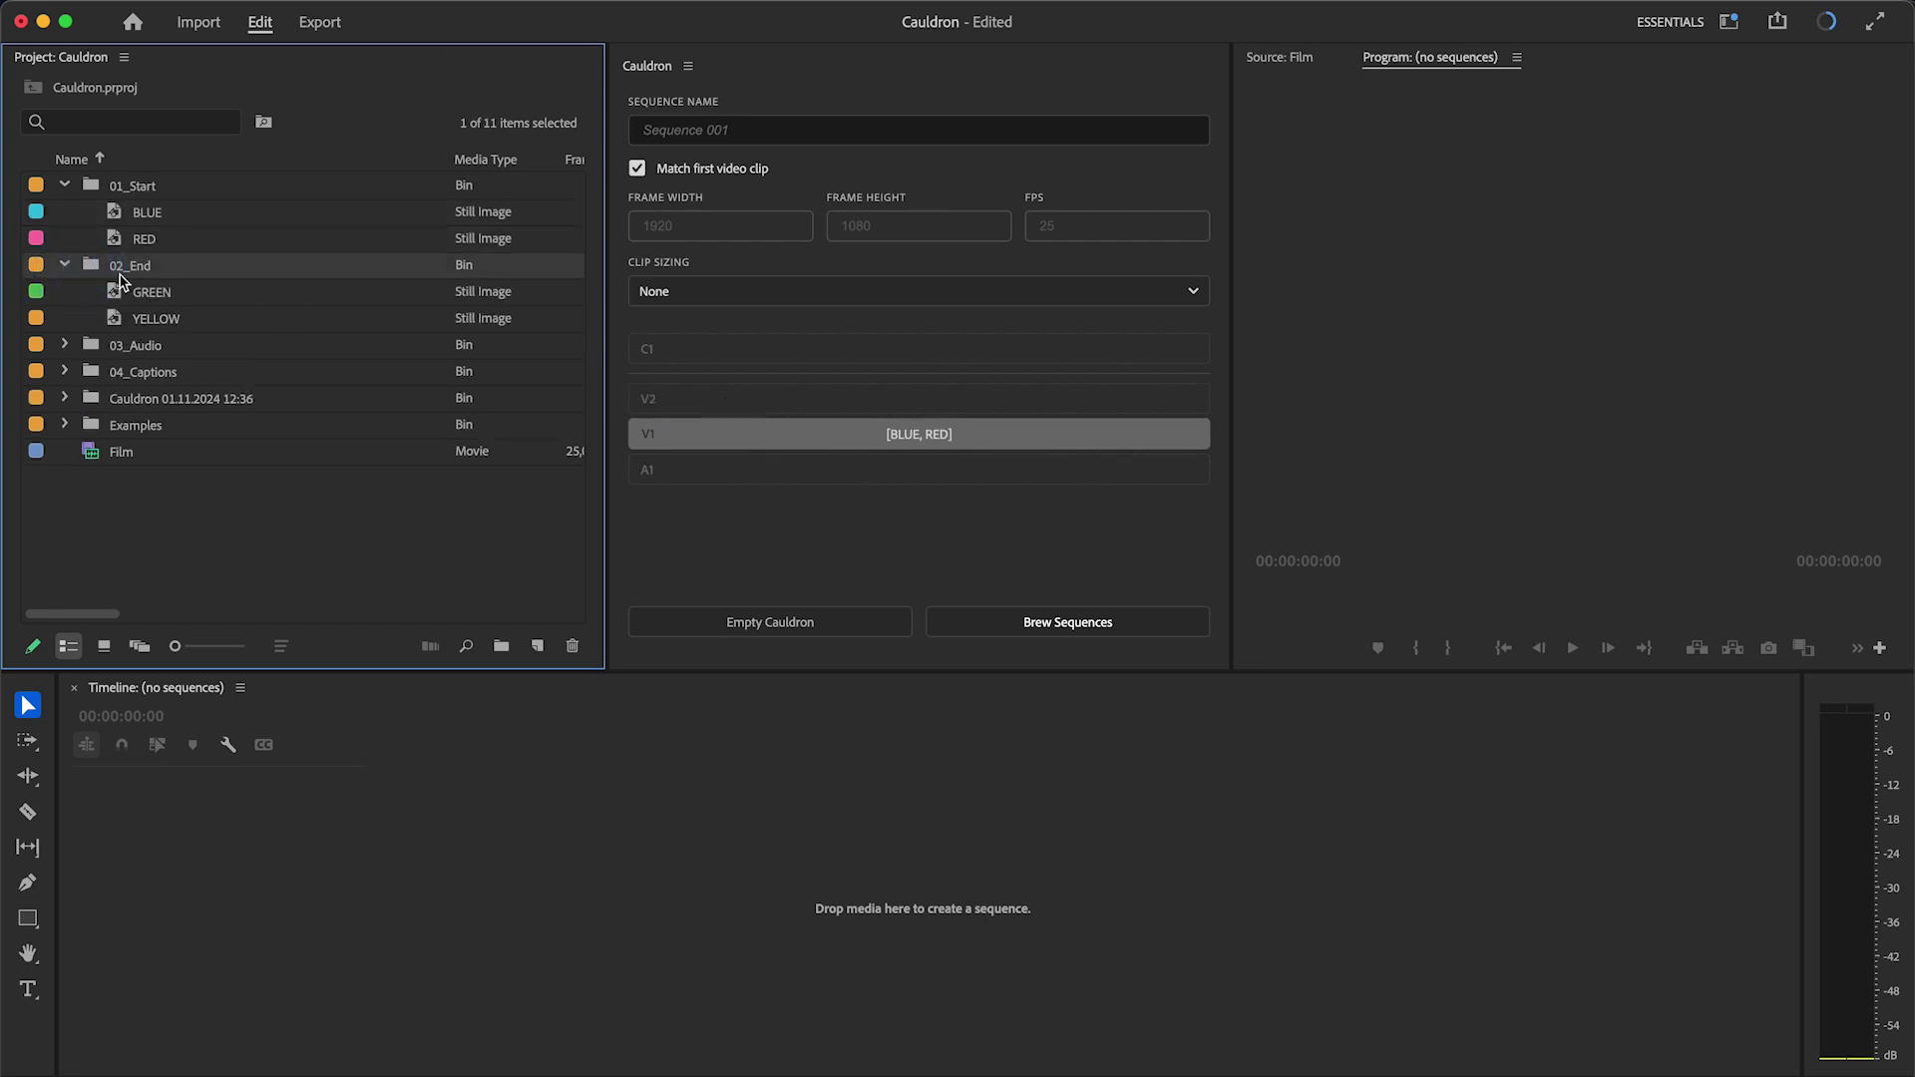
pyautogui.moveTo(119, 281); pyautogui.dragTo(1068, 446)
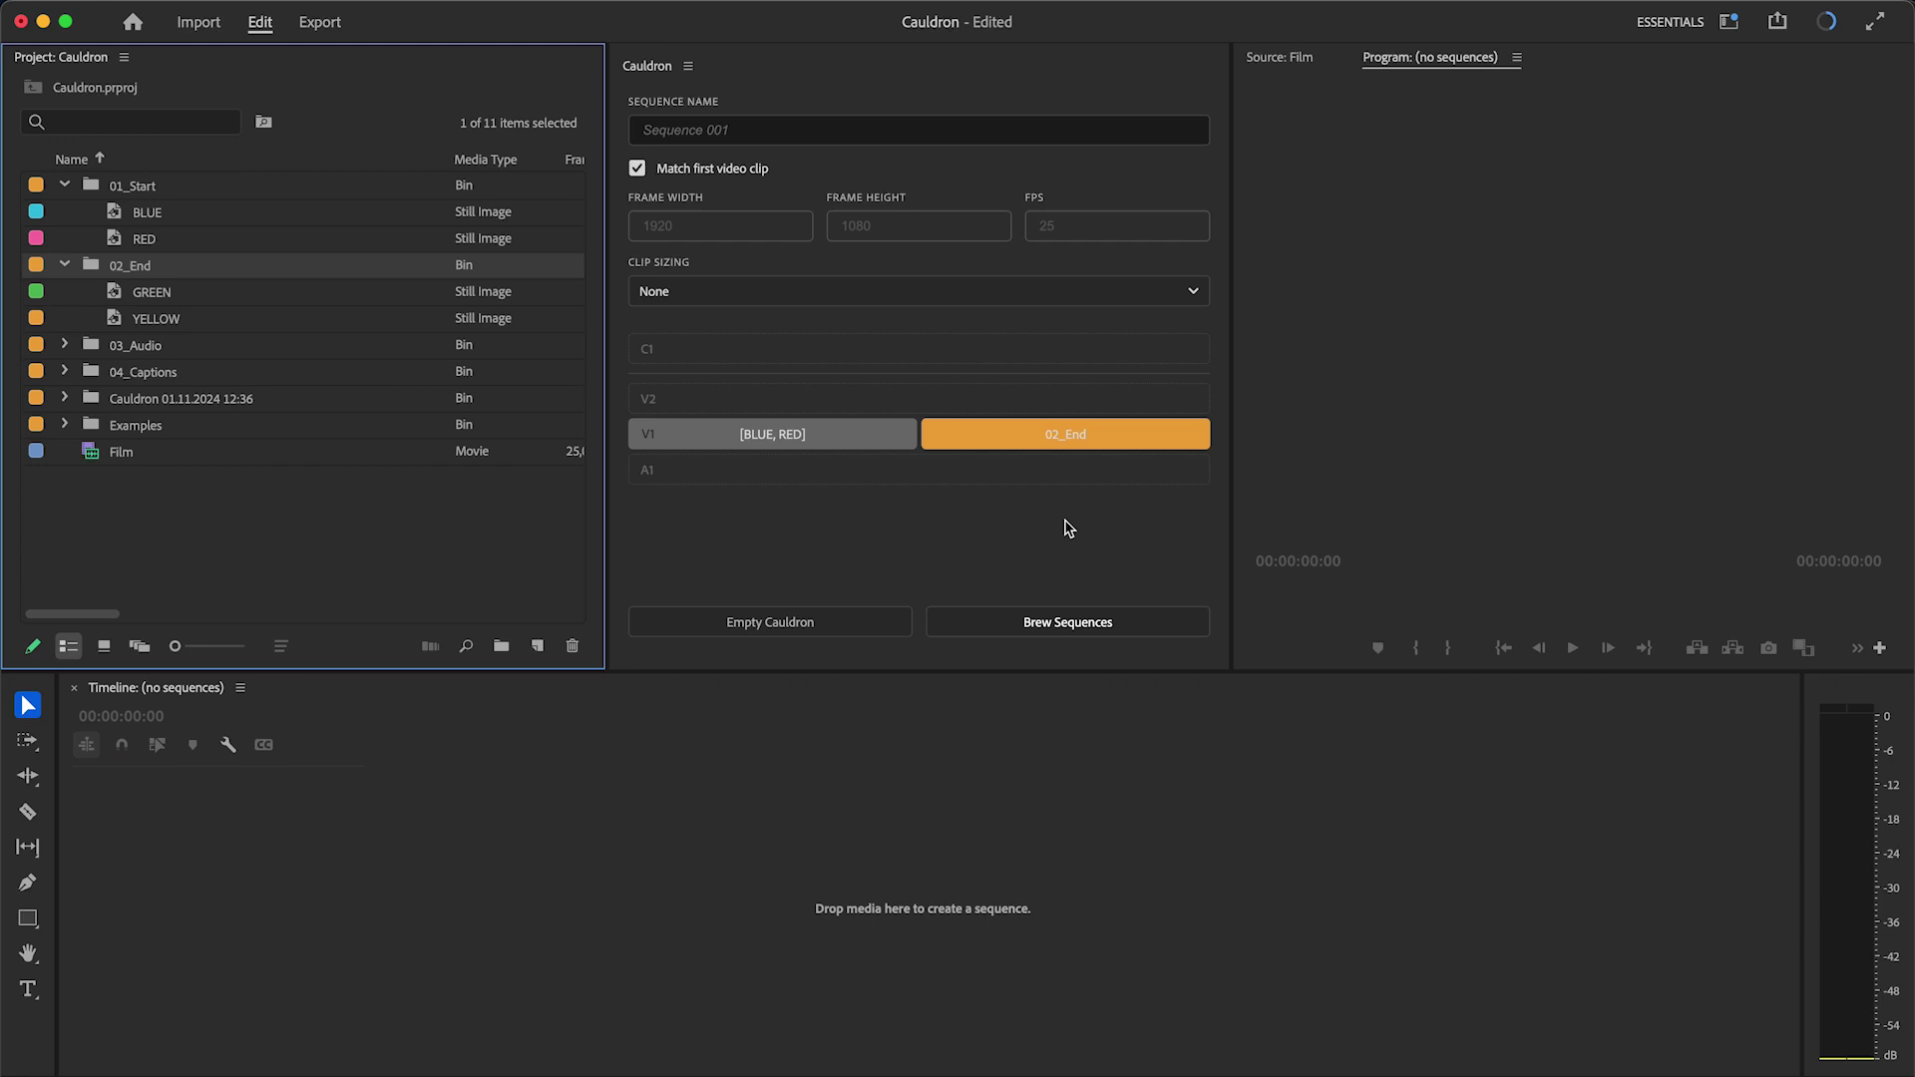
pyautogui.click(1003, 623)
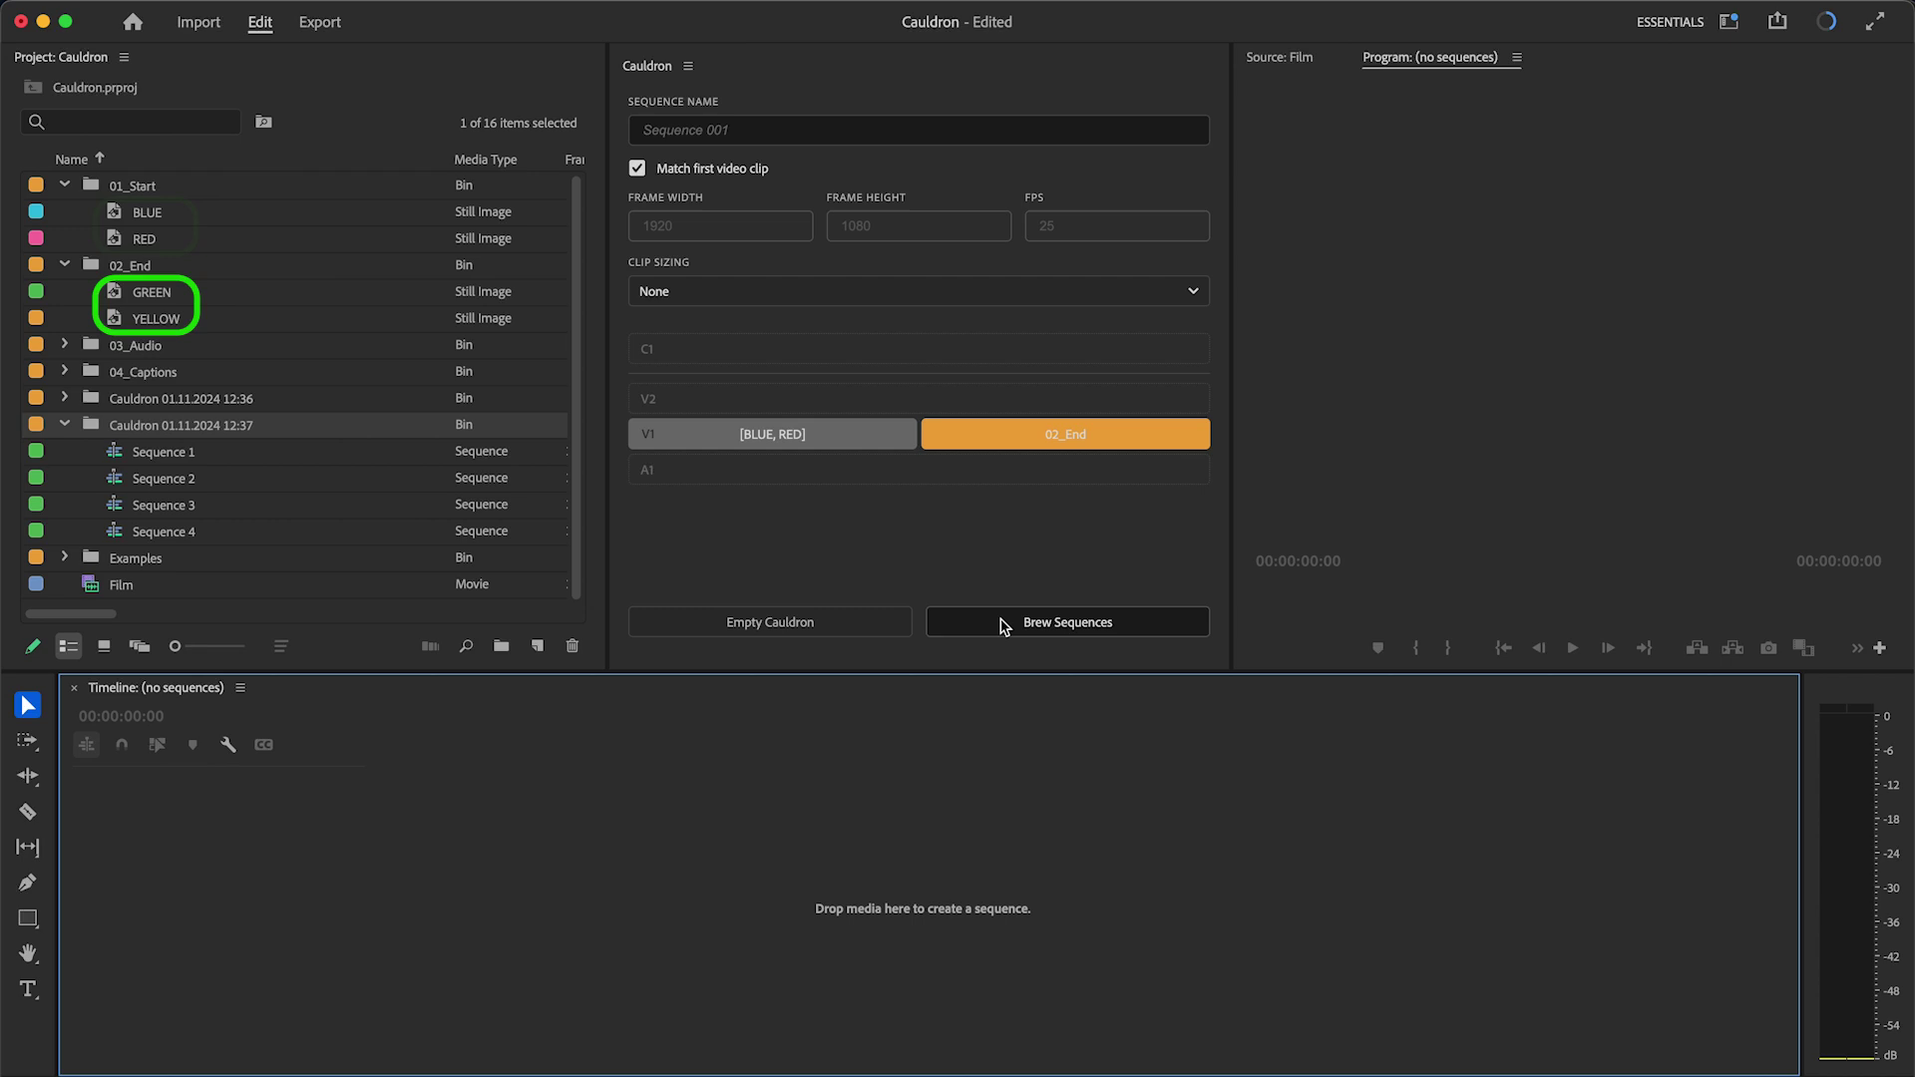
# Step: Open Sequences 1–4 to check the BLUE/RED and GREEN/YELLOW combinations
pyautogui.doubleClick(120, 454)
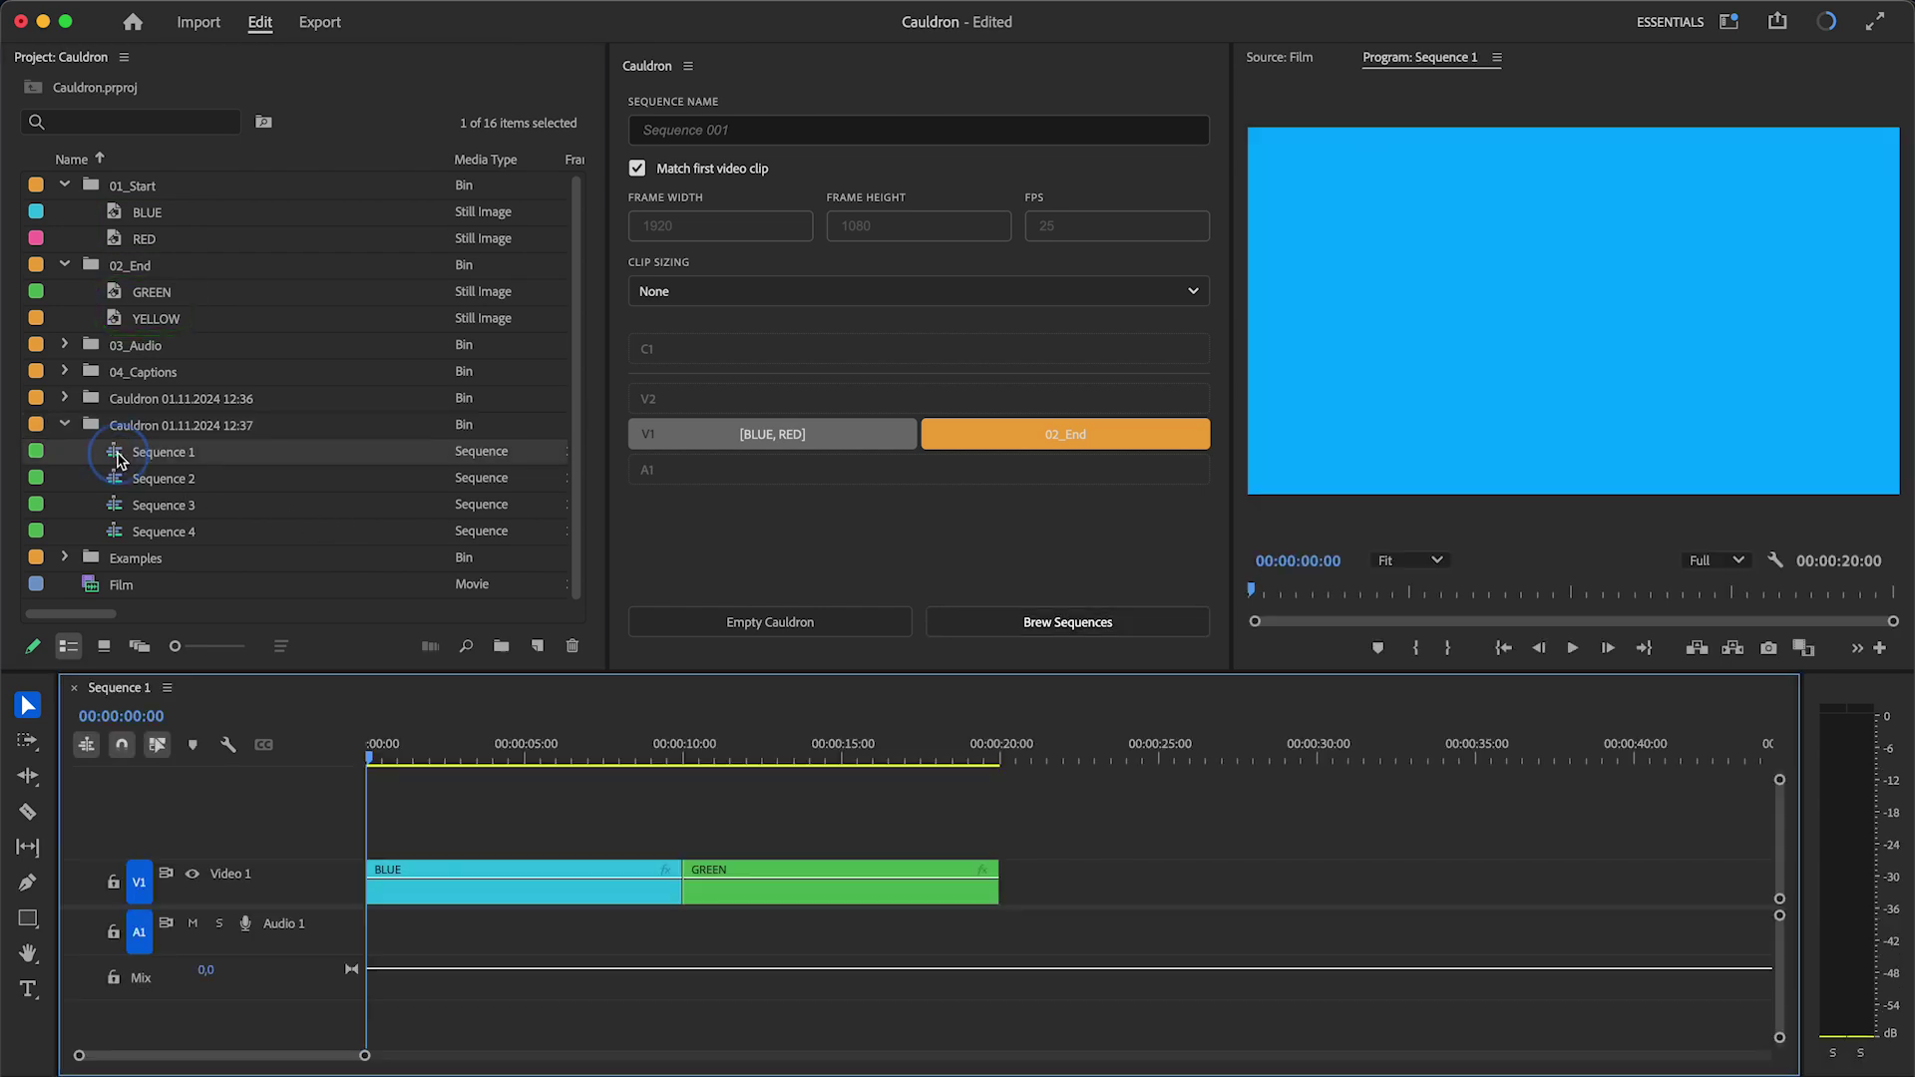
pyautogui.doubleClick(118, 482)
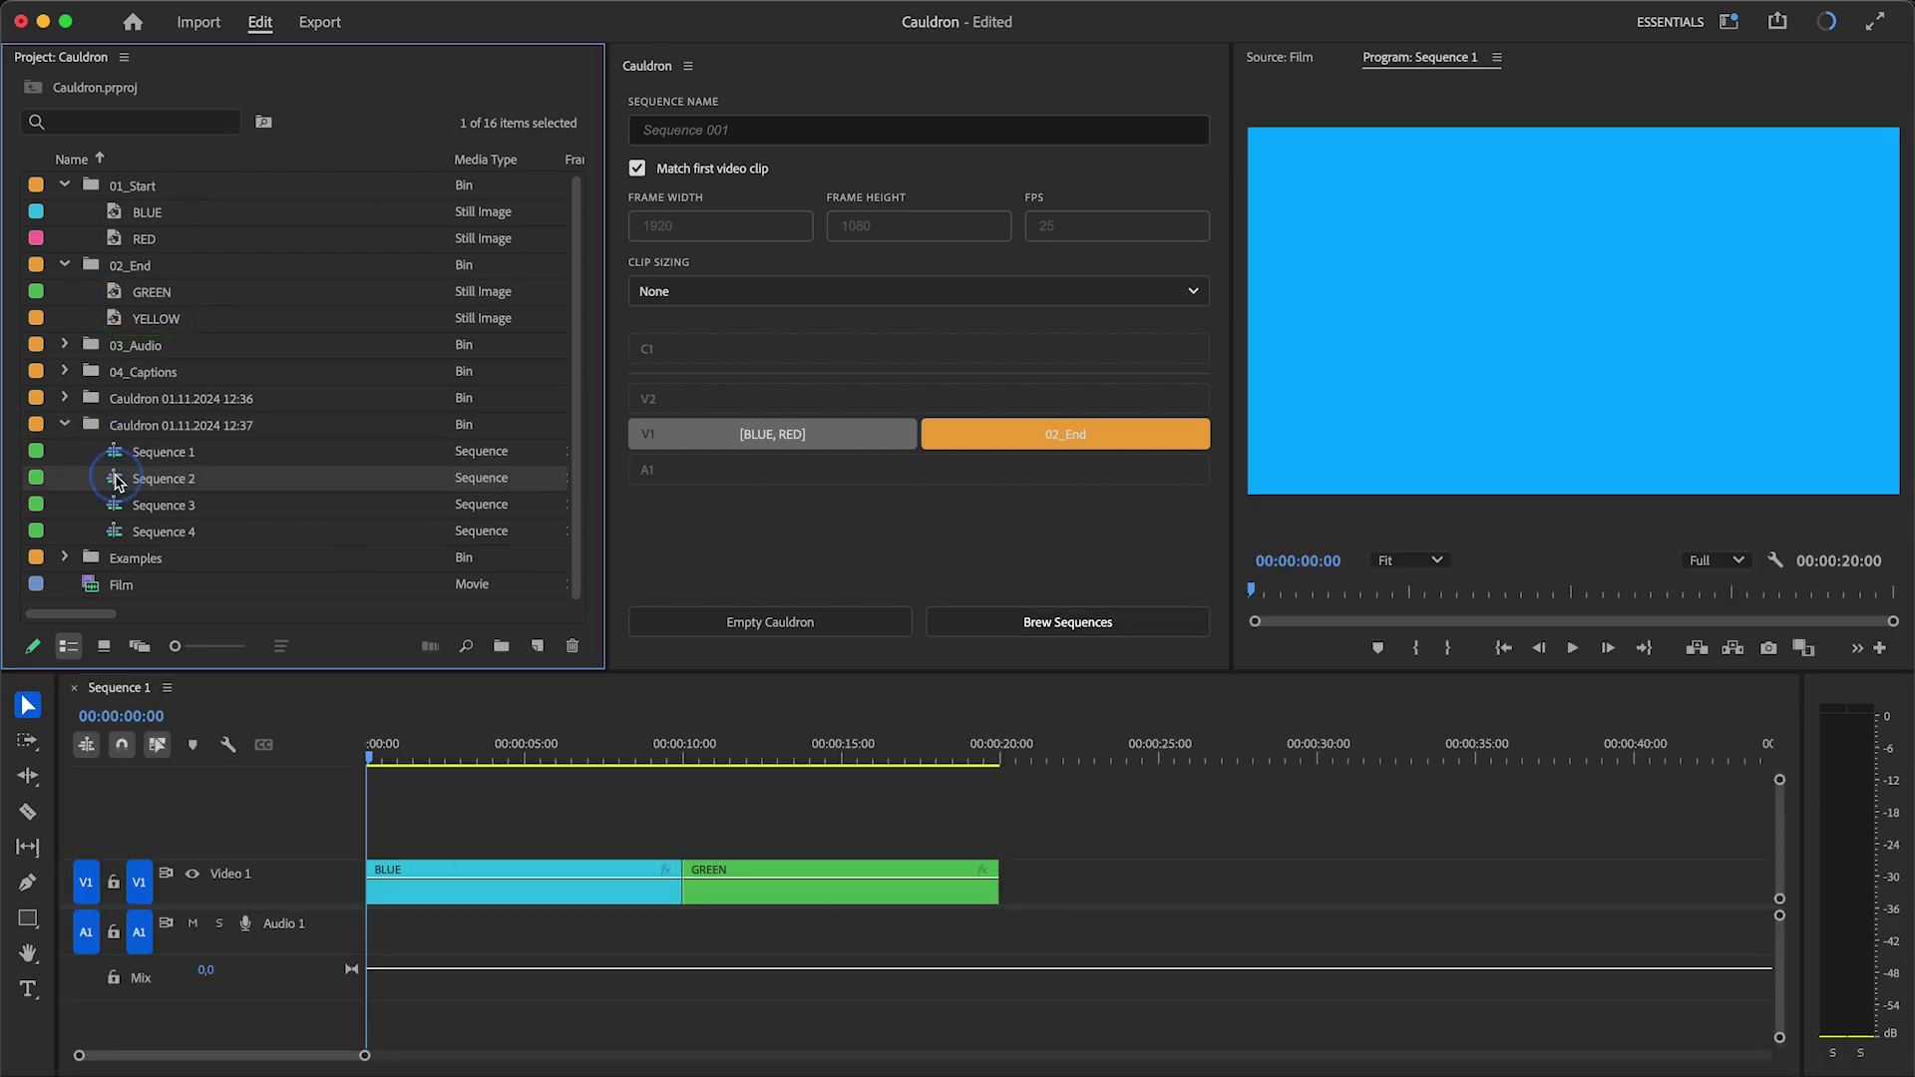
pyautogui.doubleClick(117, 507)
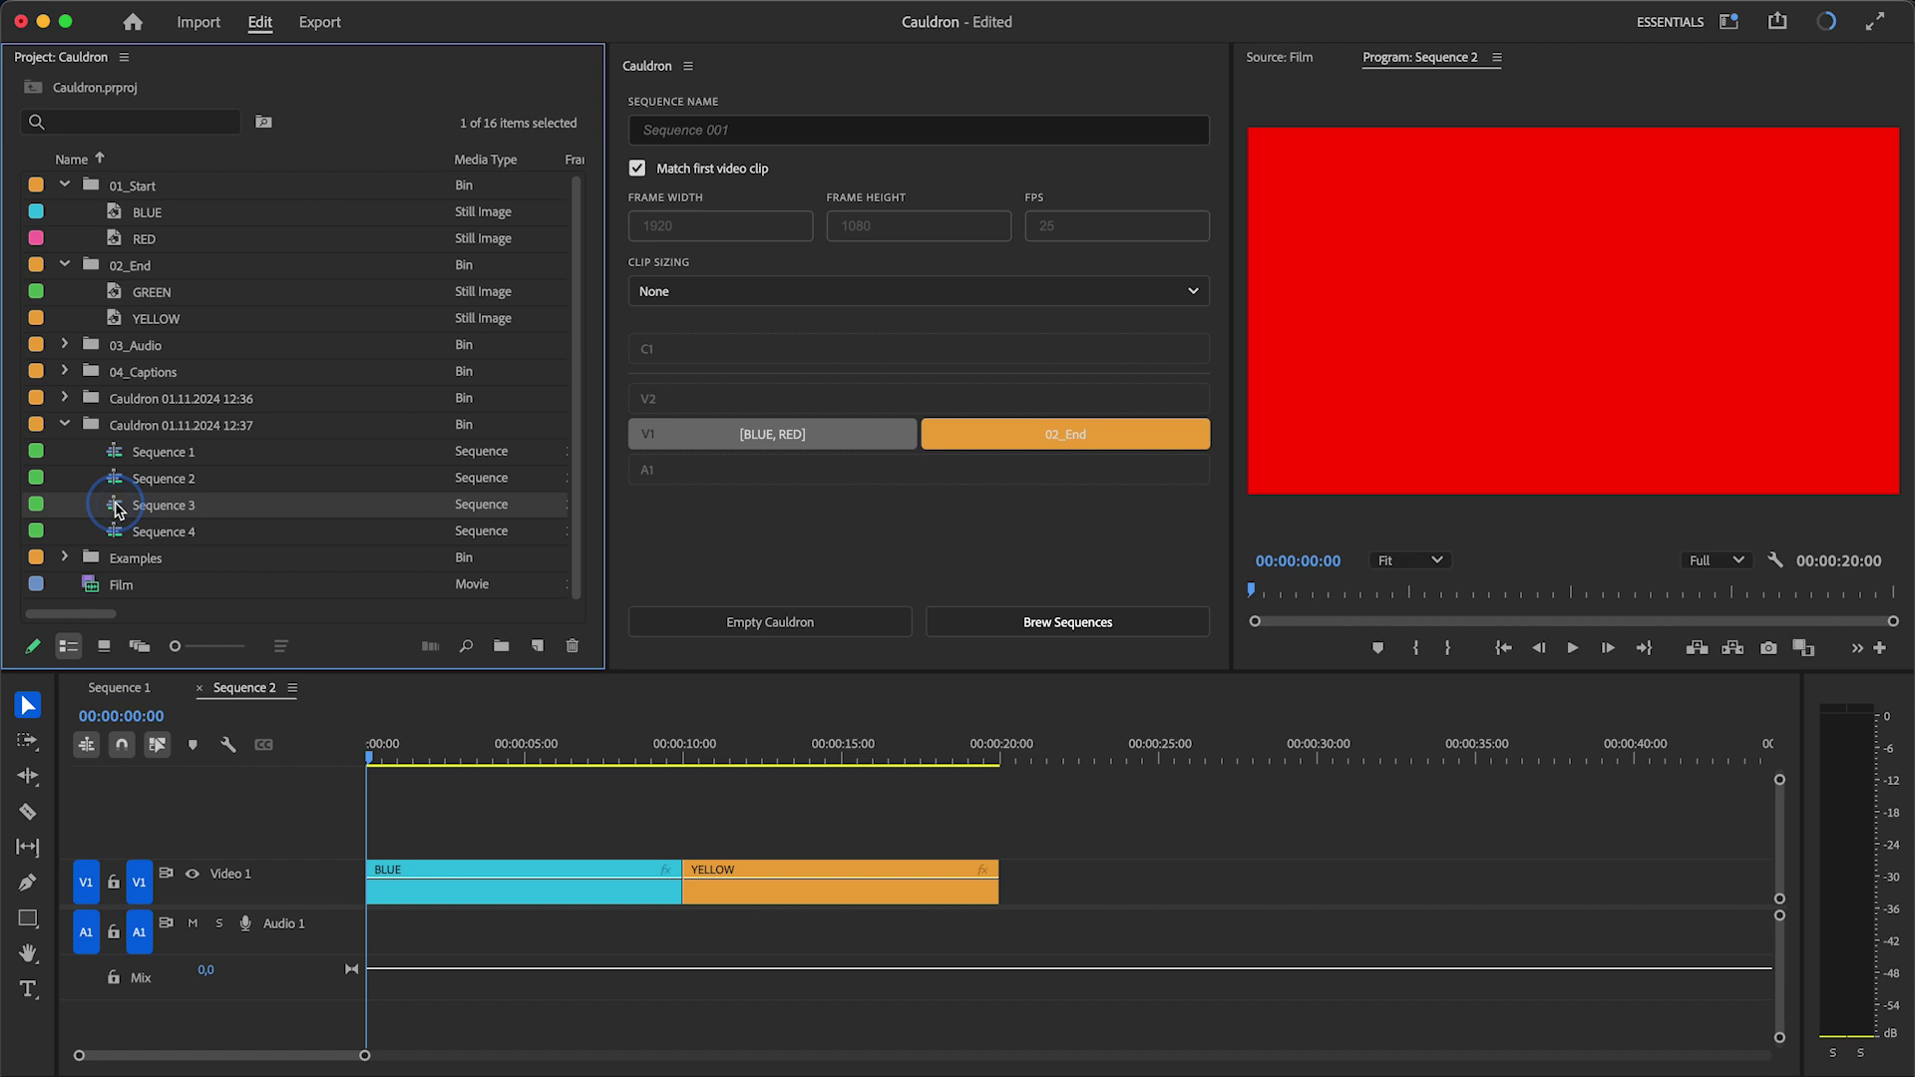
pyautogui.doubleClick(118, 535)
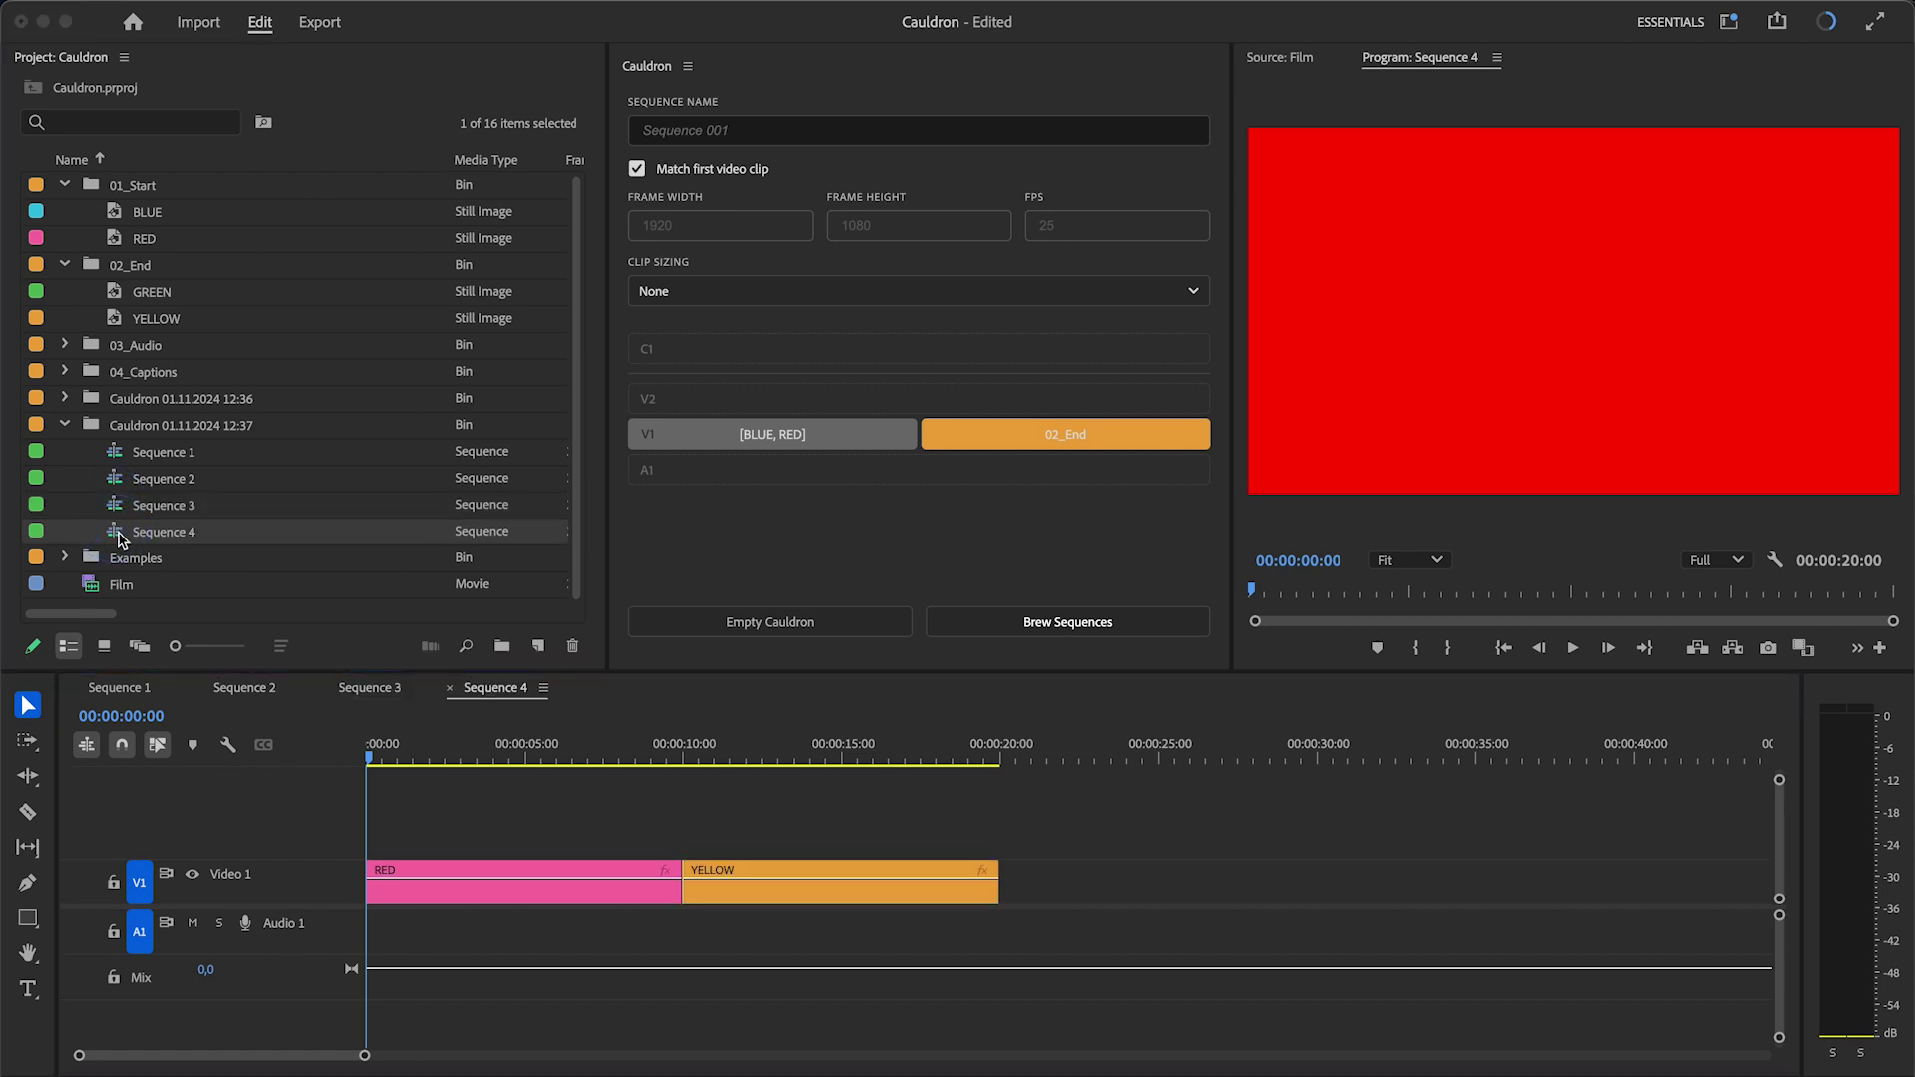
# Step: Add music_01 and music_02 as audio and EN.srt and FR.srt as caption tracks
pyautogui.click(65, 345)
pyautogui.click(64, 345)
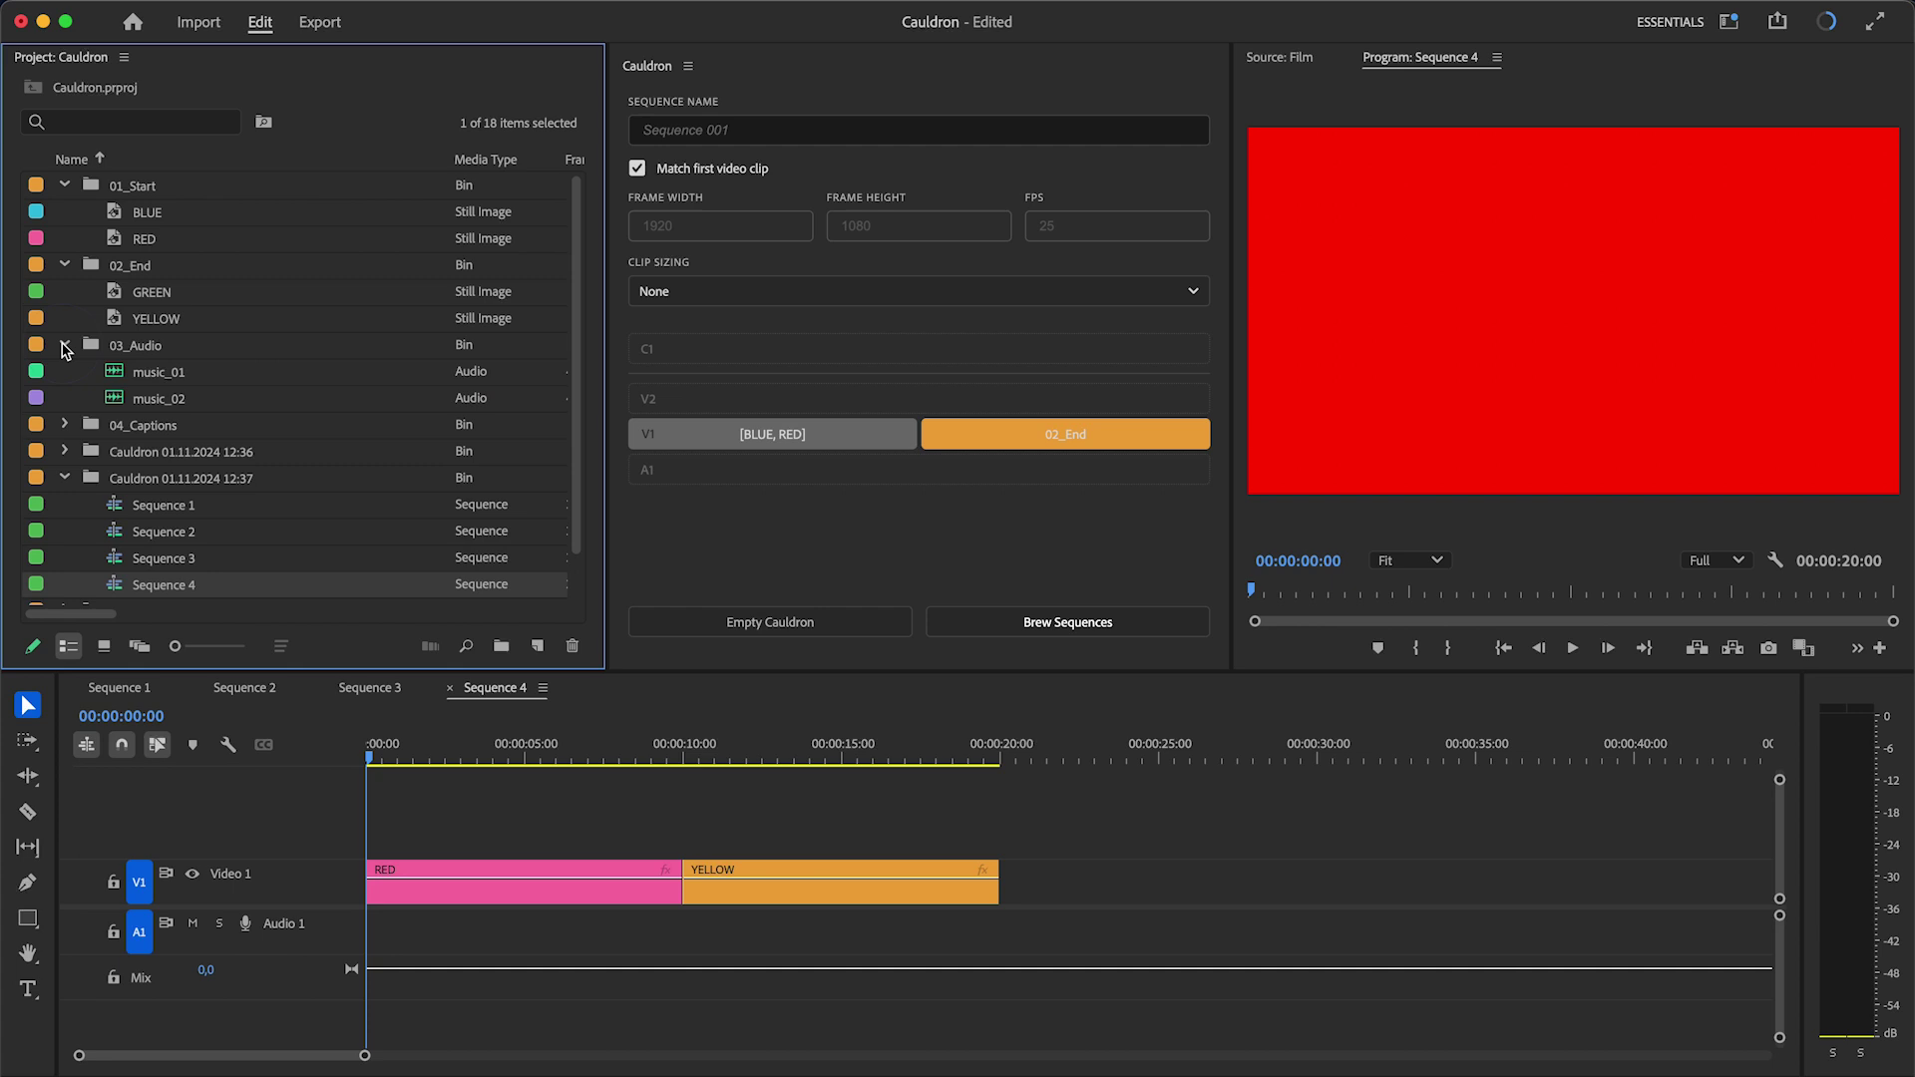
pyautogui.moveTo(108, 377); pyautogui.dragTo(695, 486)
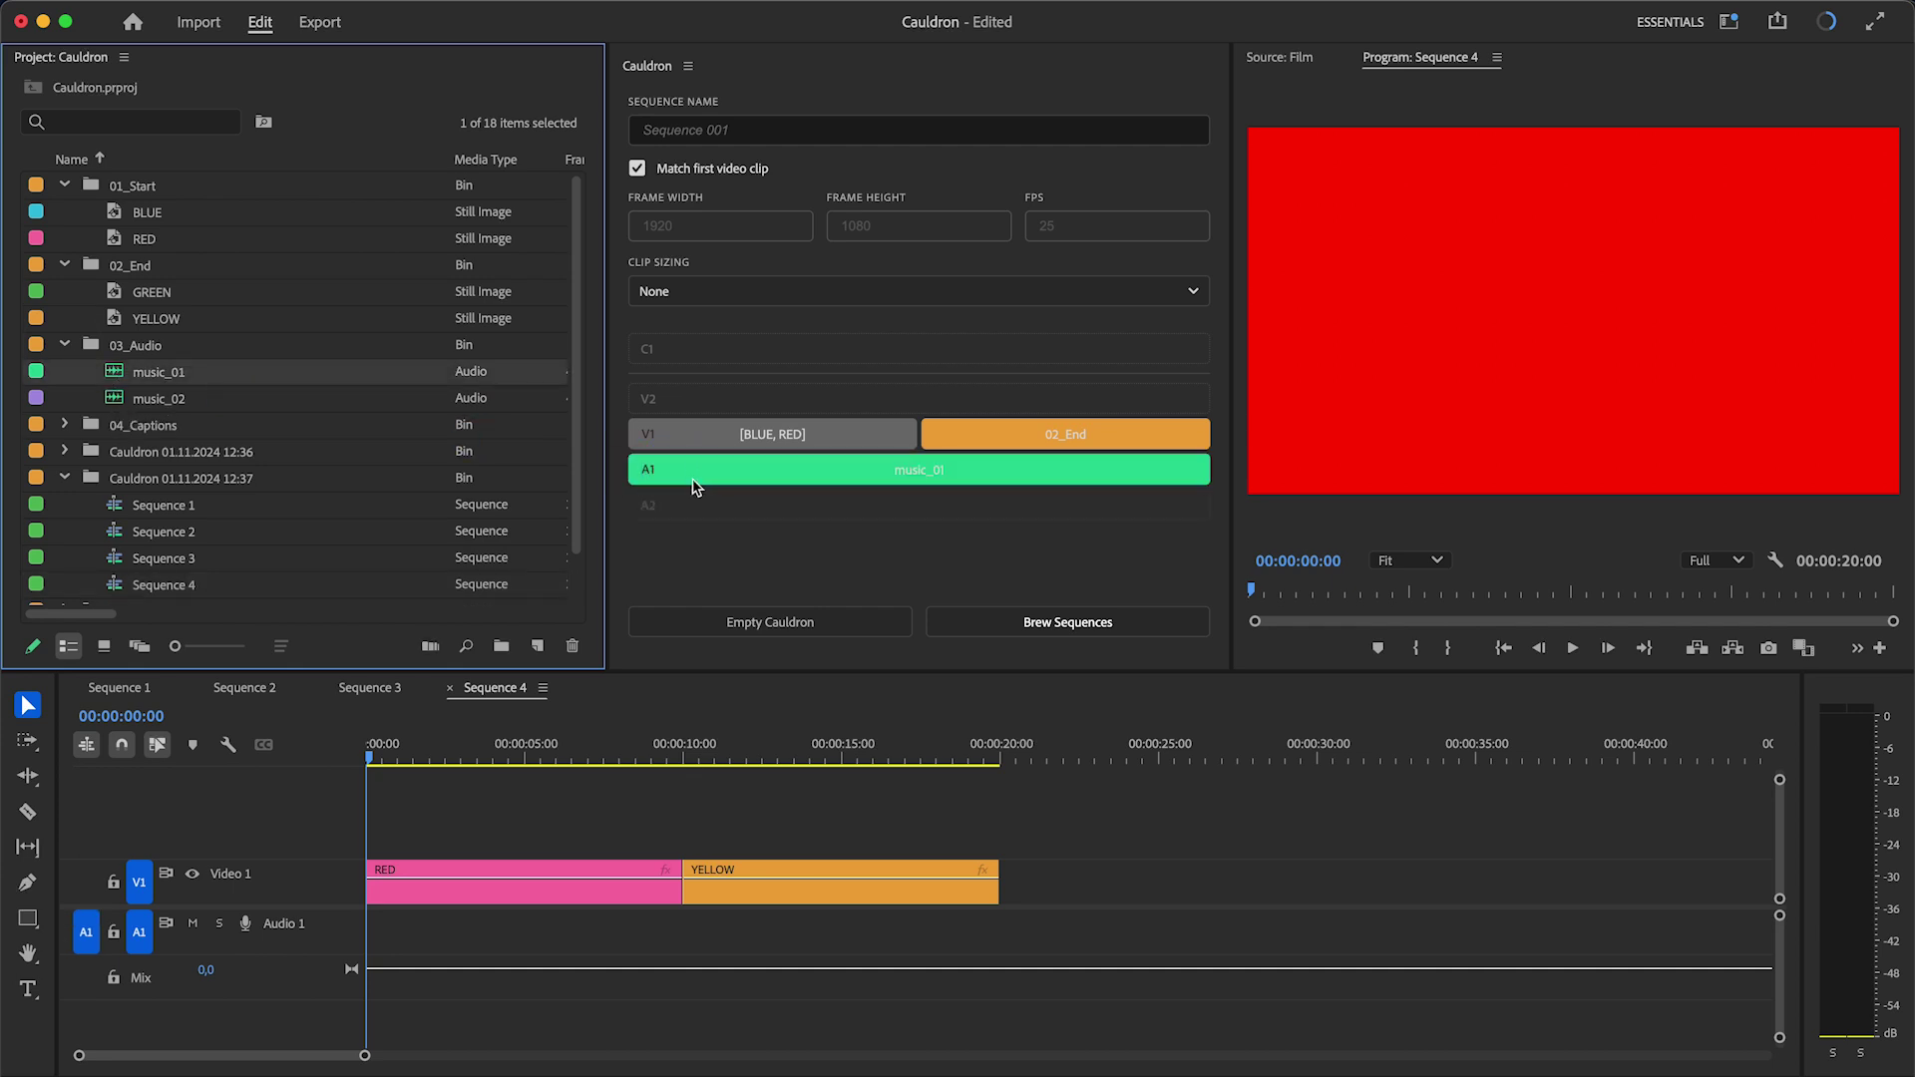
pyautogui.moveTo(113, 402); pyautogui.dragTo(1067, 464)
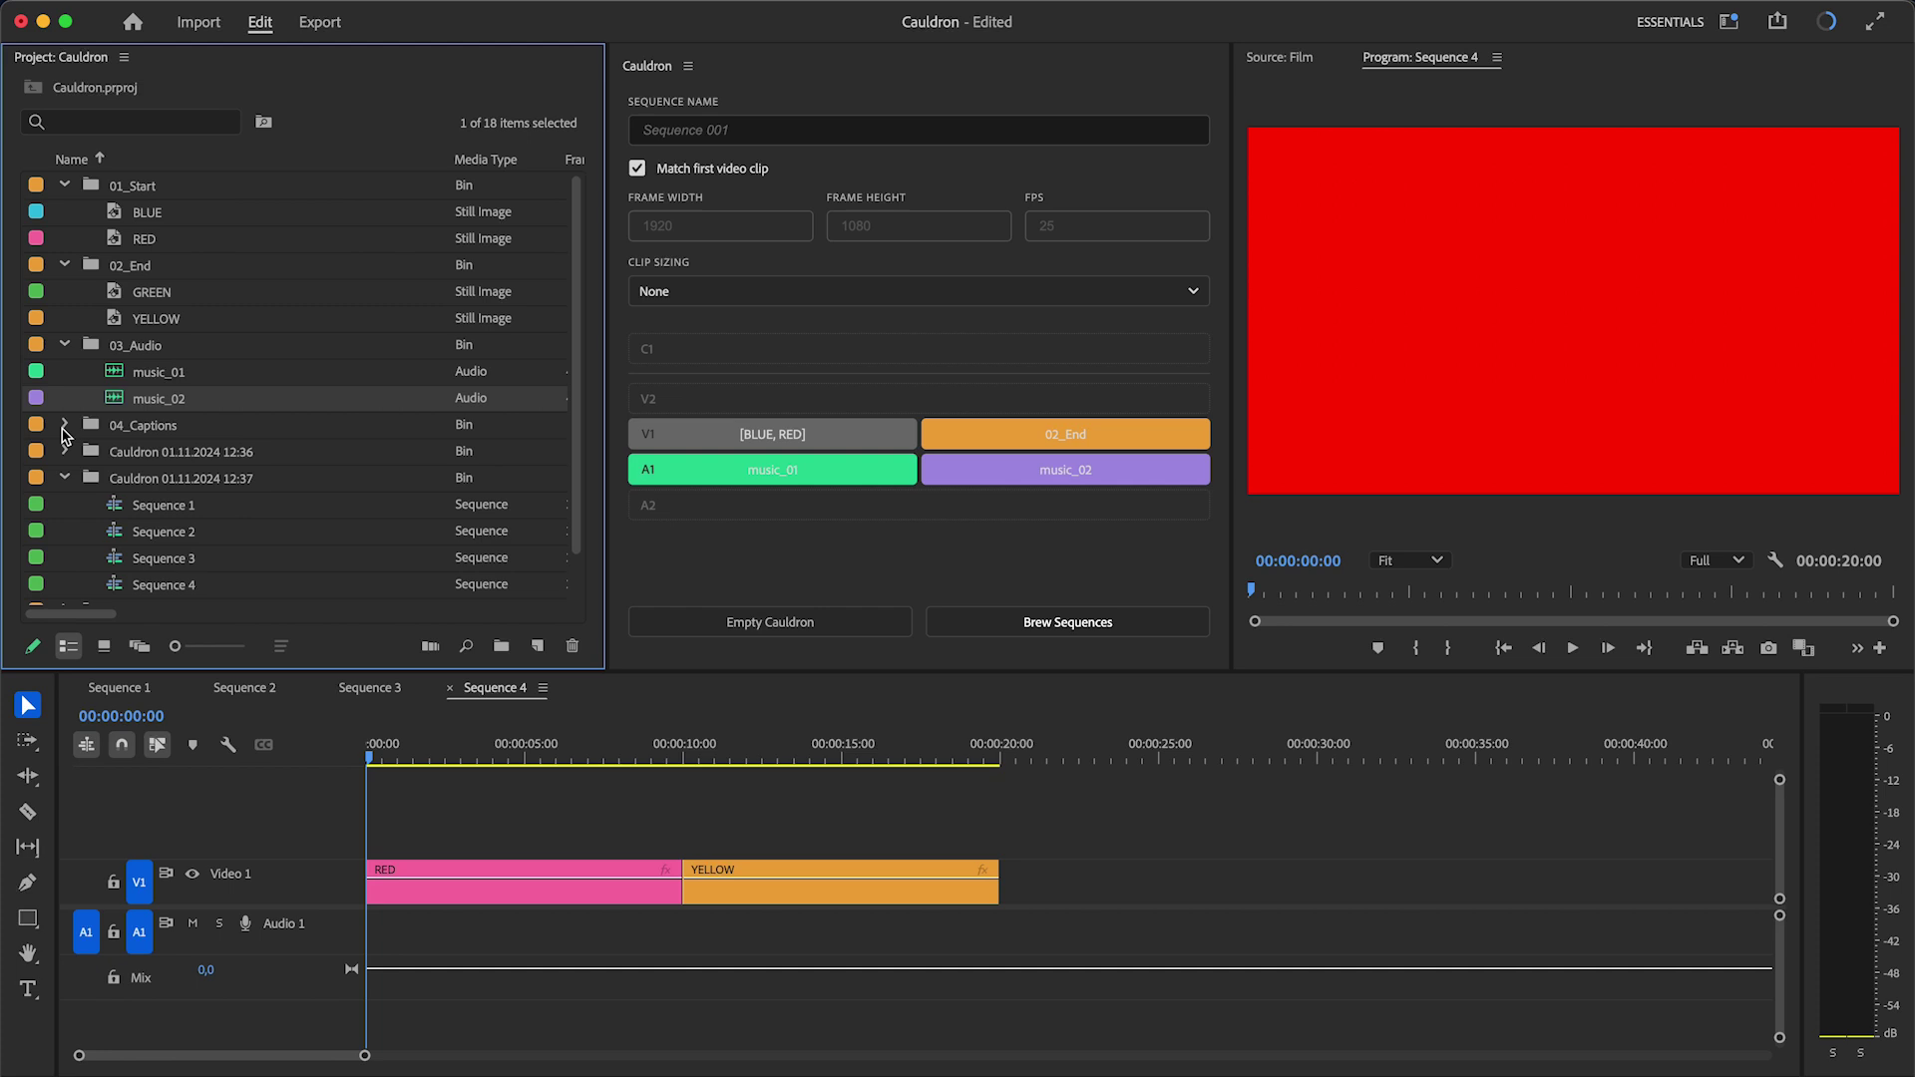
pyautogui.click(64, 424)
pyautogui.moveTo(113, 451); pyautogui.dragTo(806, 357)
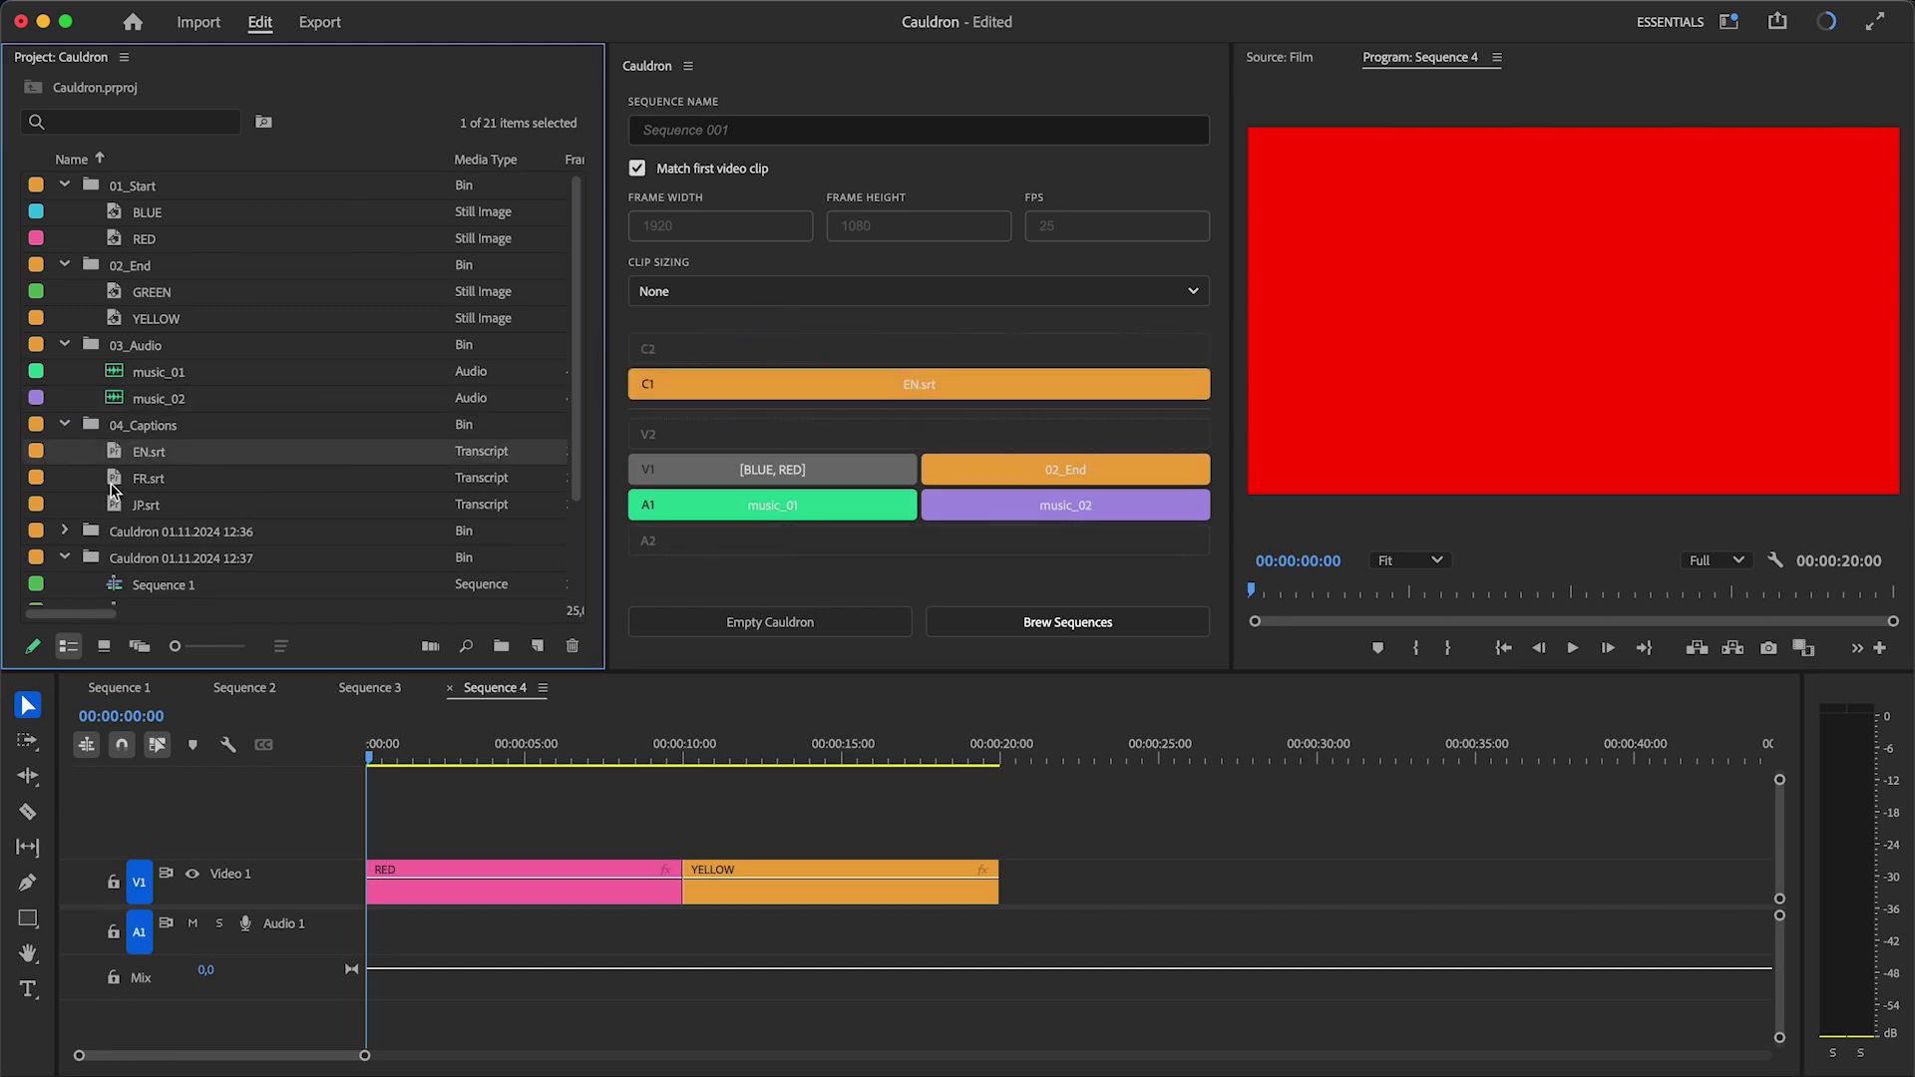
pyautogui.moveTo(112, 483); pyautogui.dragTo(1083, 376)
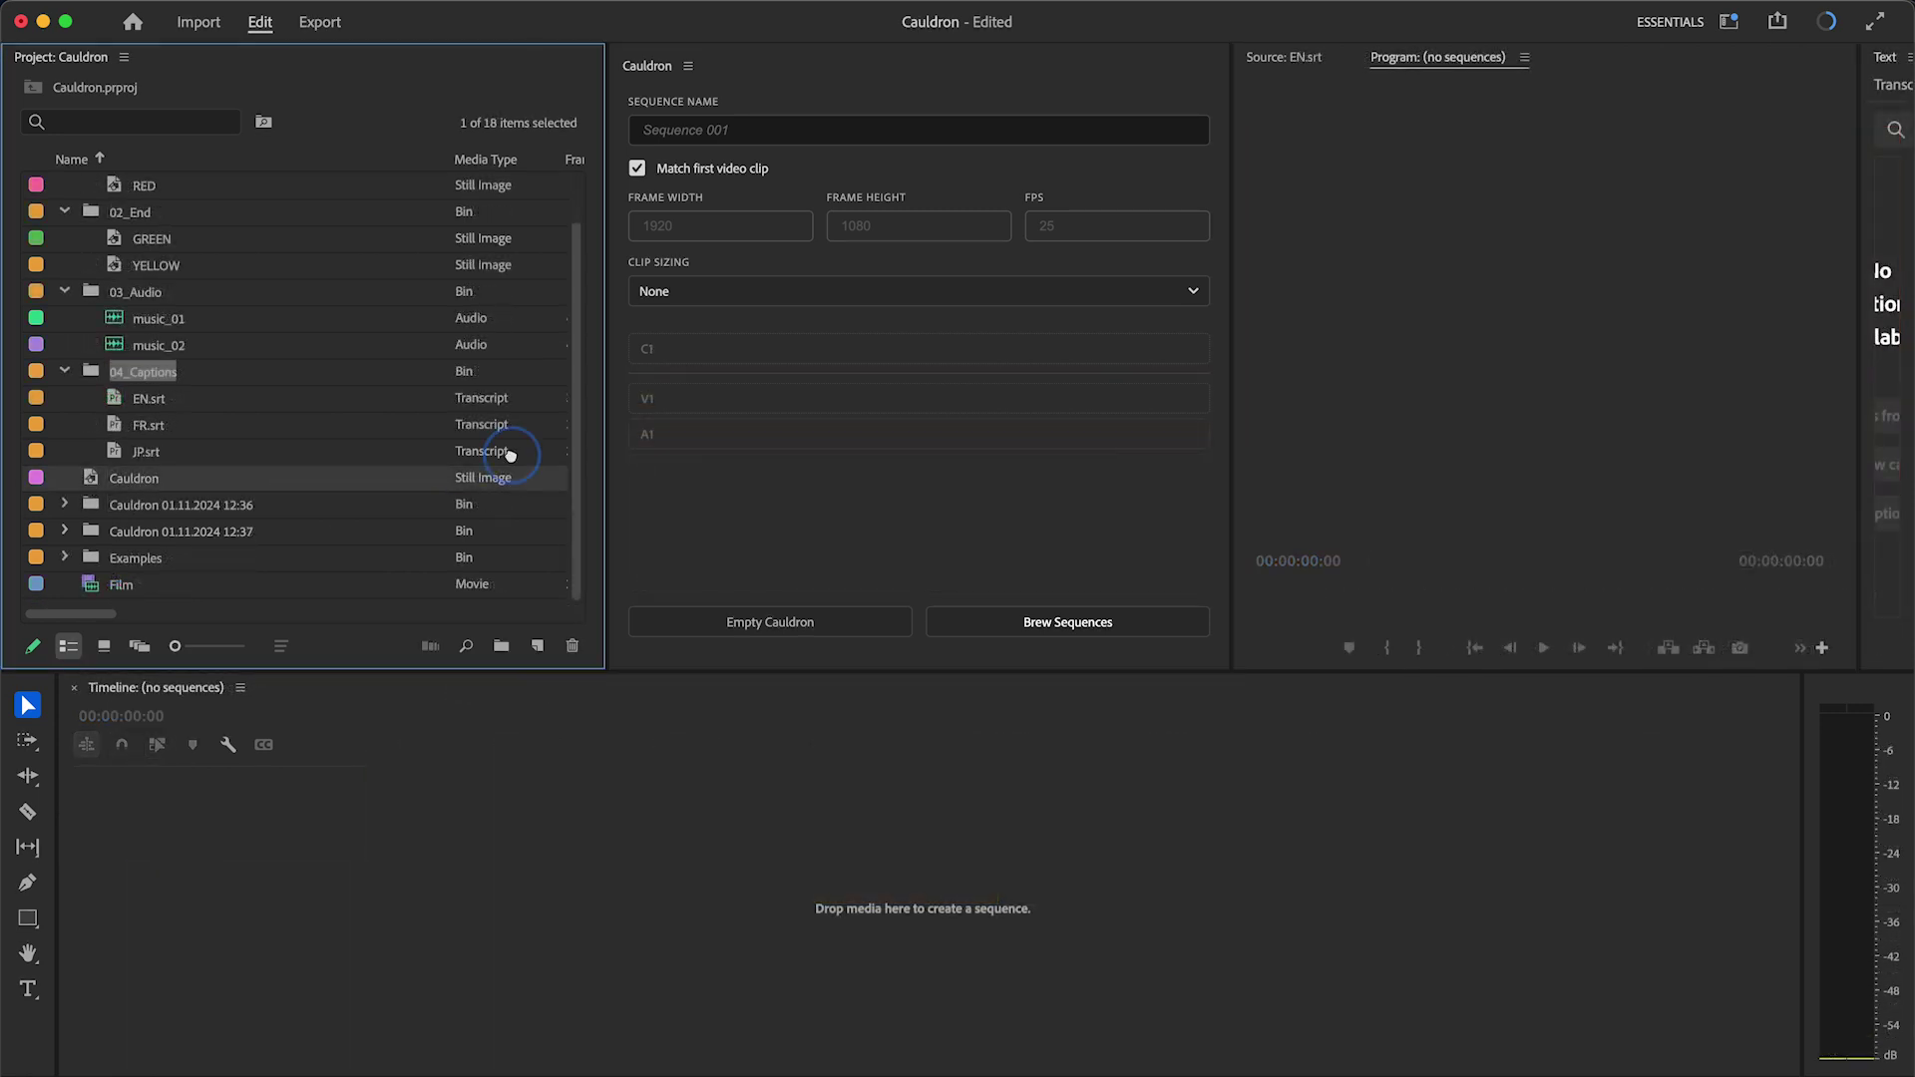
# Step: Build the recipe: 01_Start, Cauldron, 02_End on V1, 03_Audio on A1, 04_Captions on C1
pyautogui.moveTo(511, 455); pyautogui.dragTo(922, 411)
pyautogui.scroll(2, 349, 473)
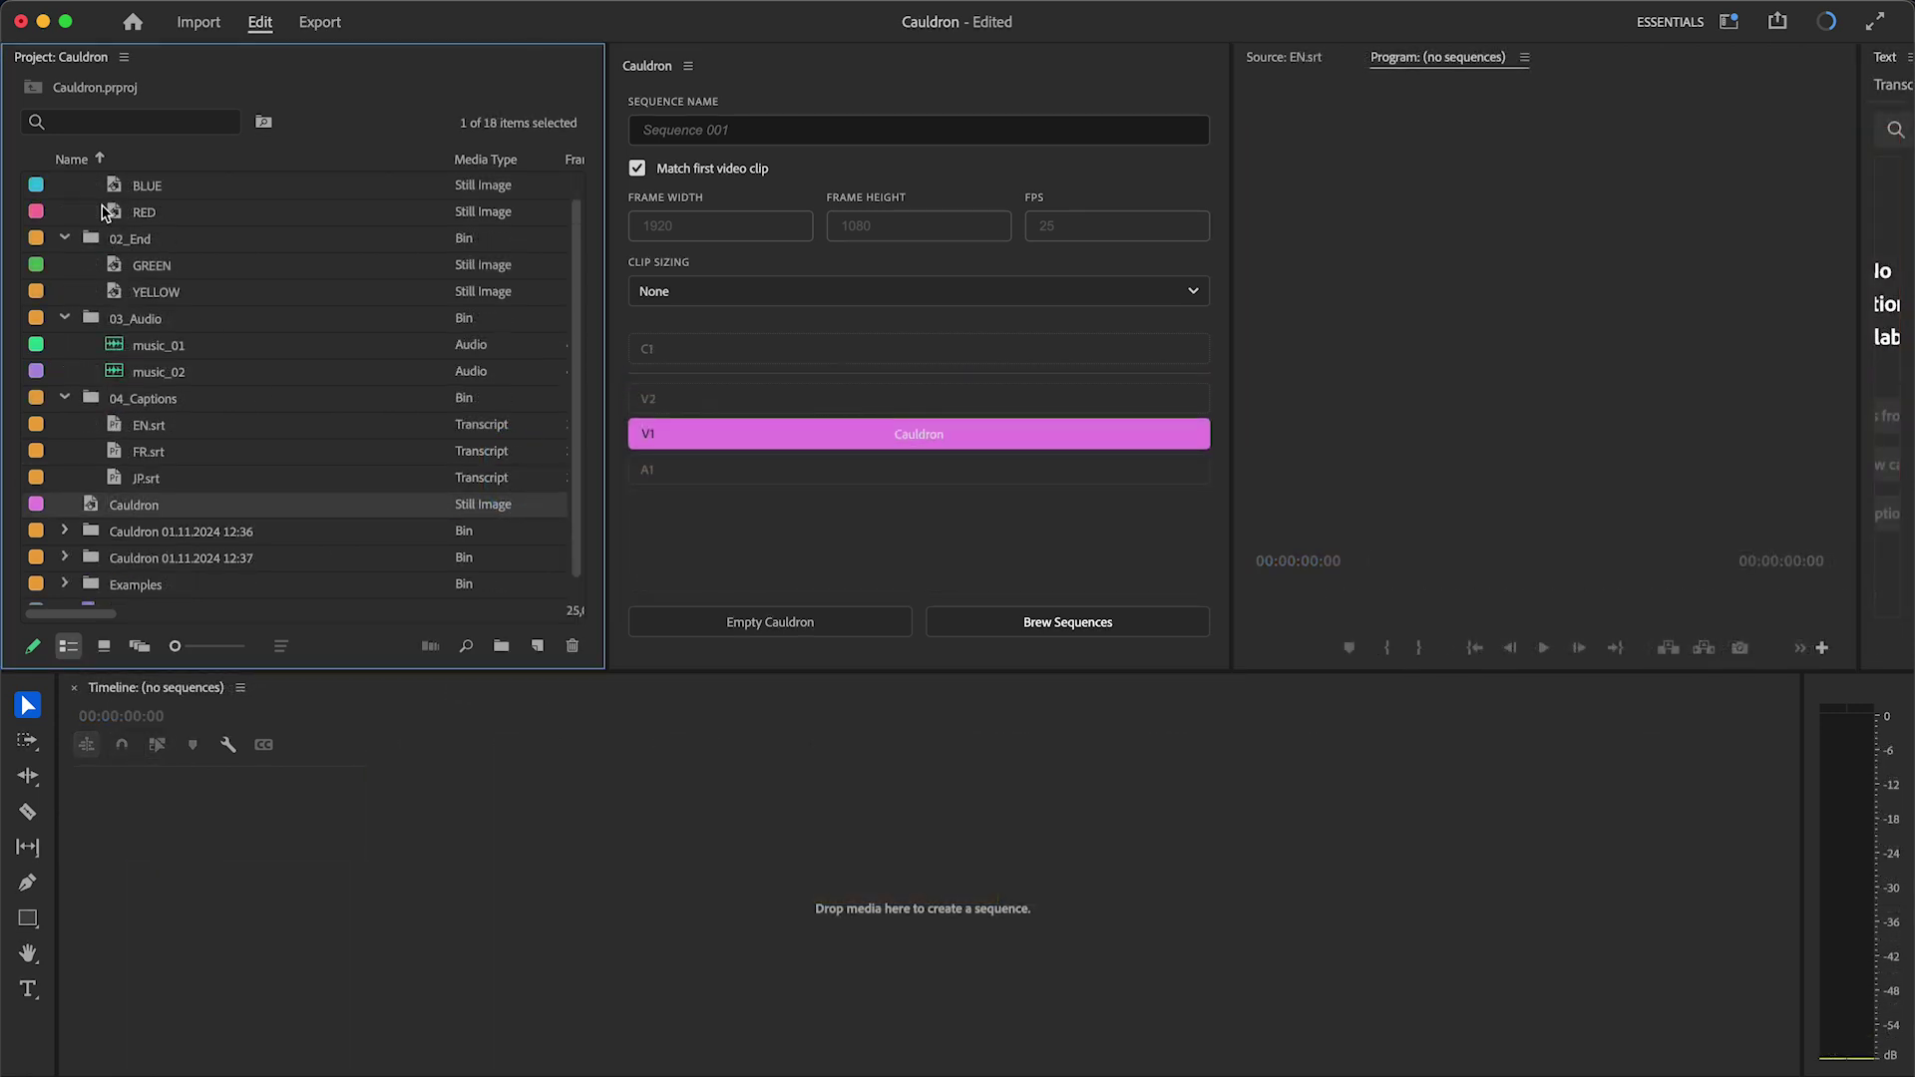
pyautogui.moveTo(135, 185); pyautogui.dragTo(750, 443)
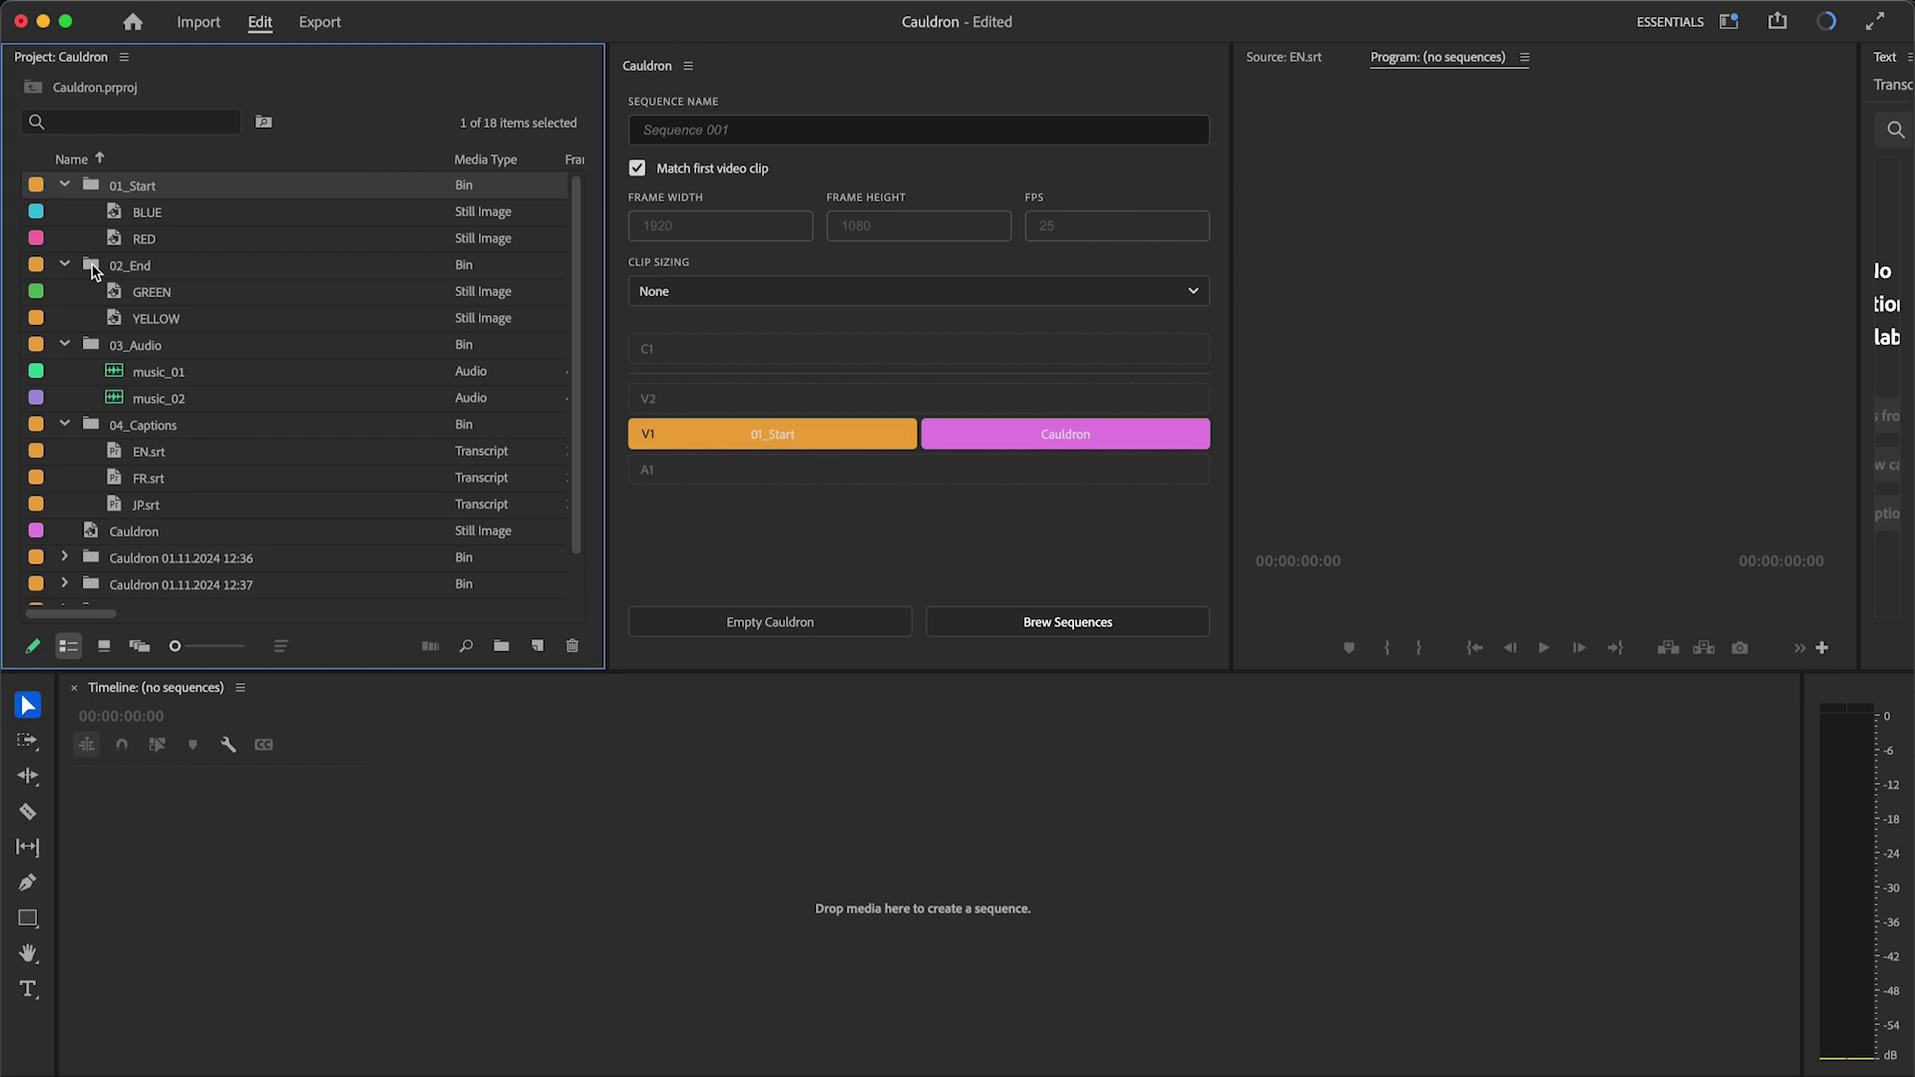
pyautogui.moveTo(92, 270); pyautogui.dragTo(1097, 447)
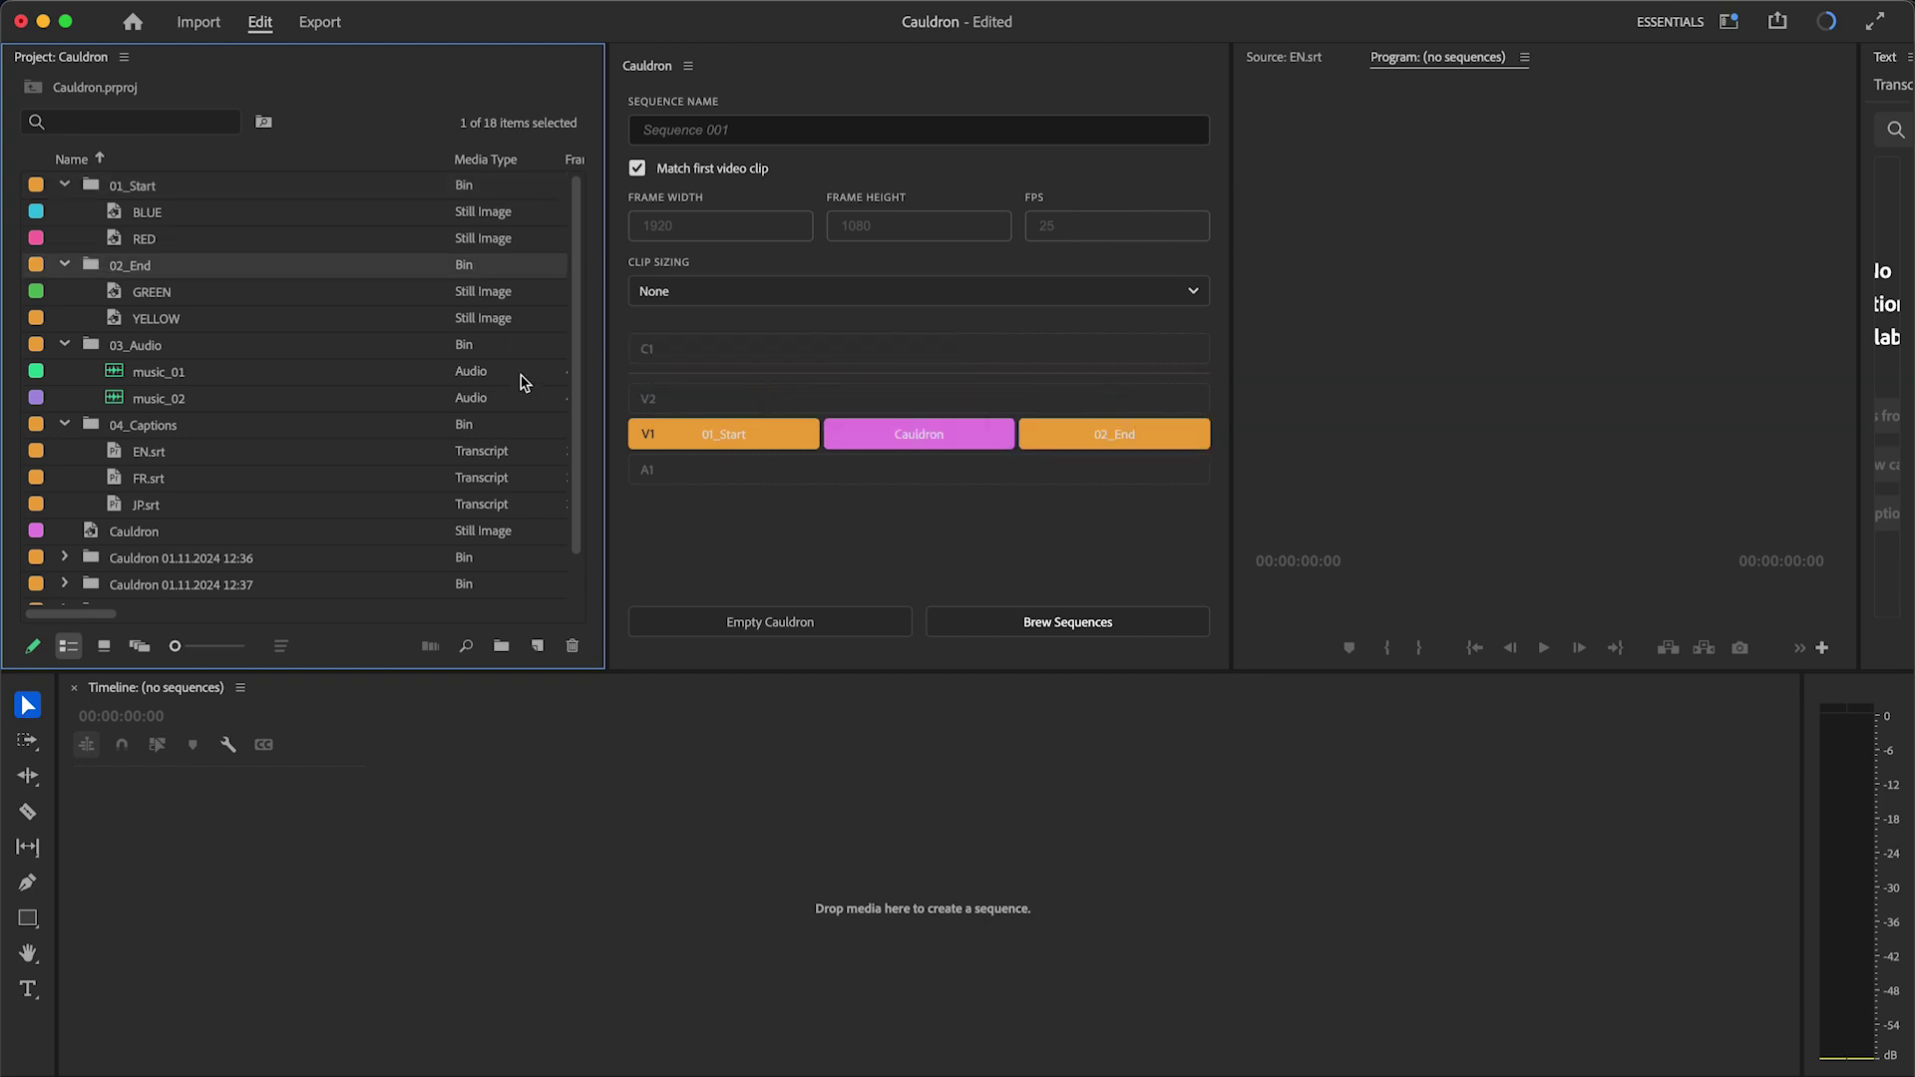
pyautogui.moveTo(80, 355); pyautogui.dragTo(776, 504)
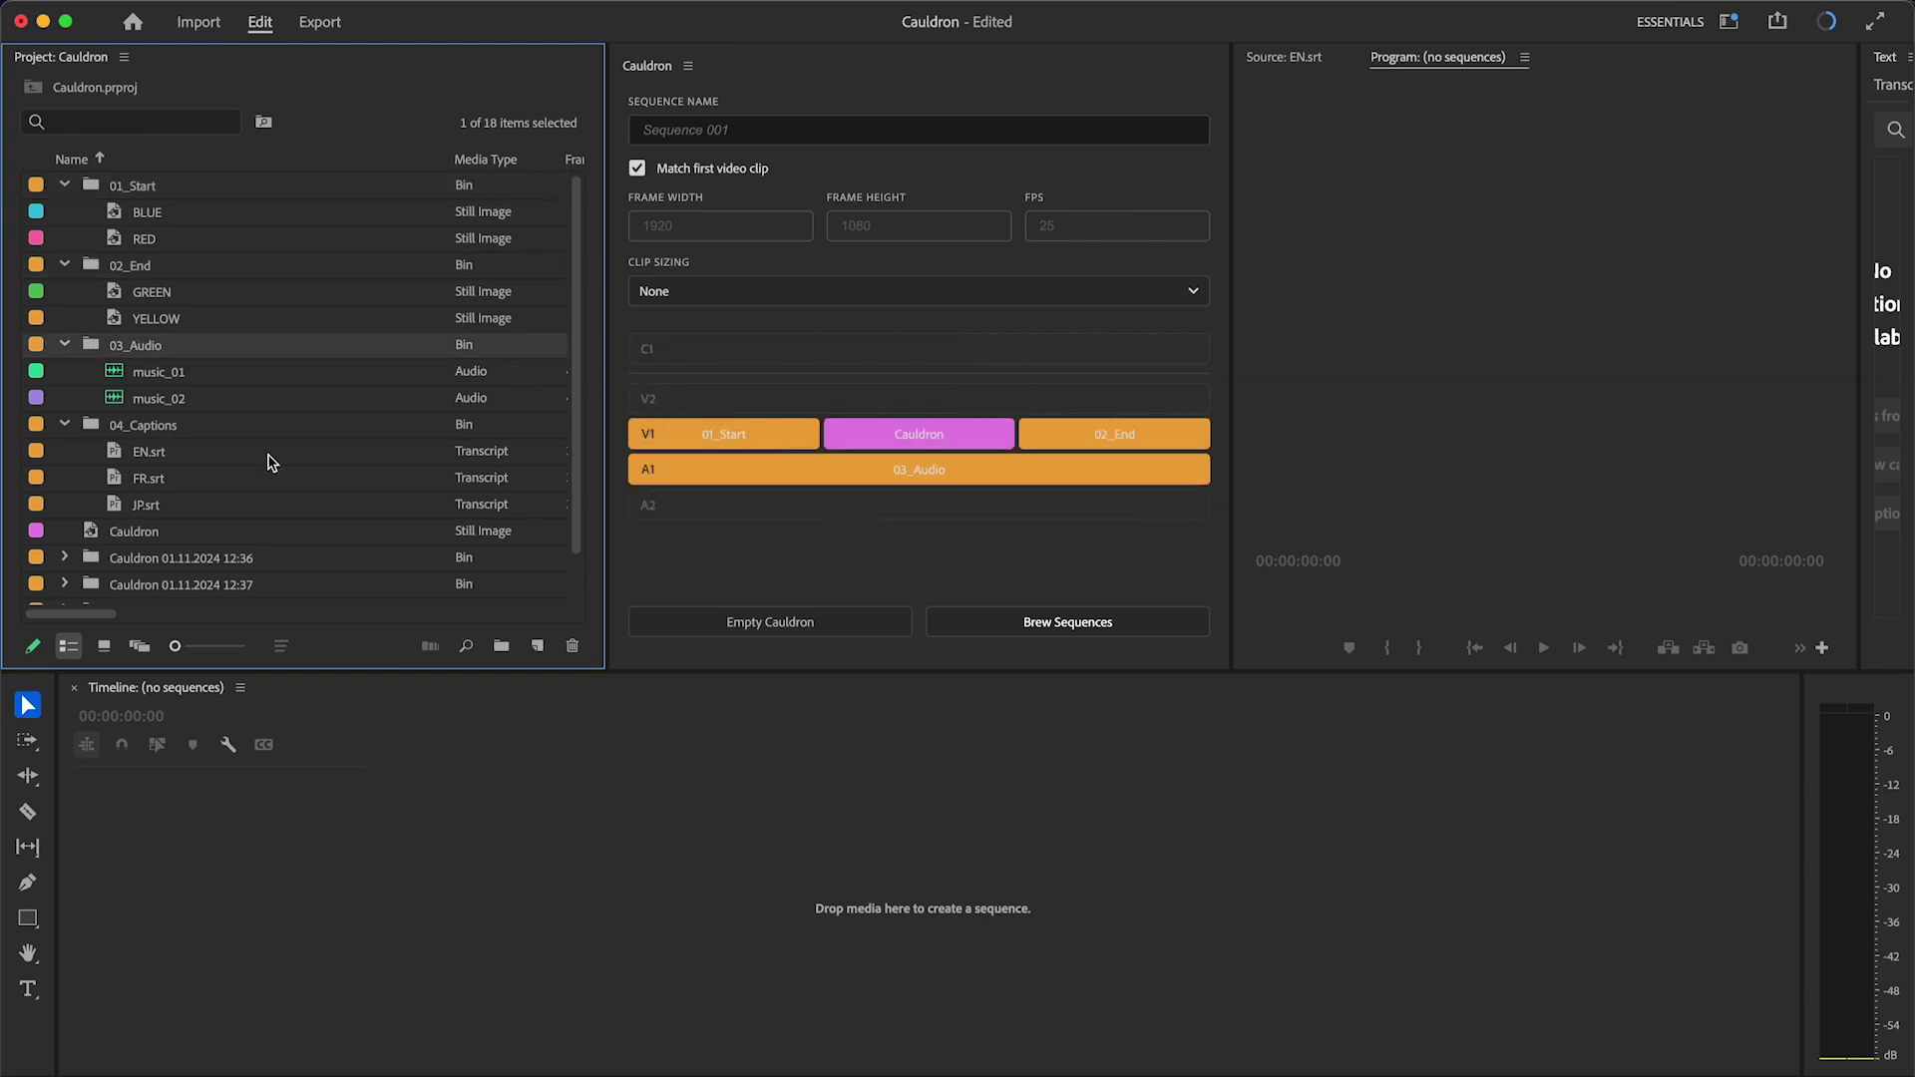
pyautogui.moveTo(90, 431); pyautogui.dragTo(934, 367)
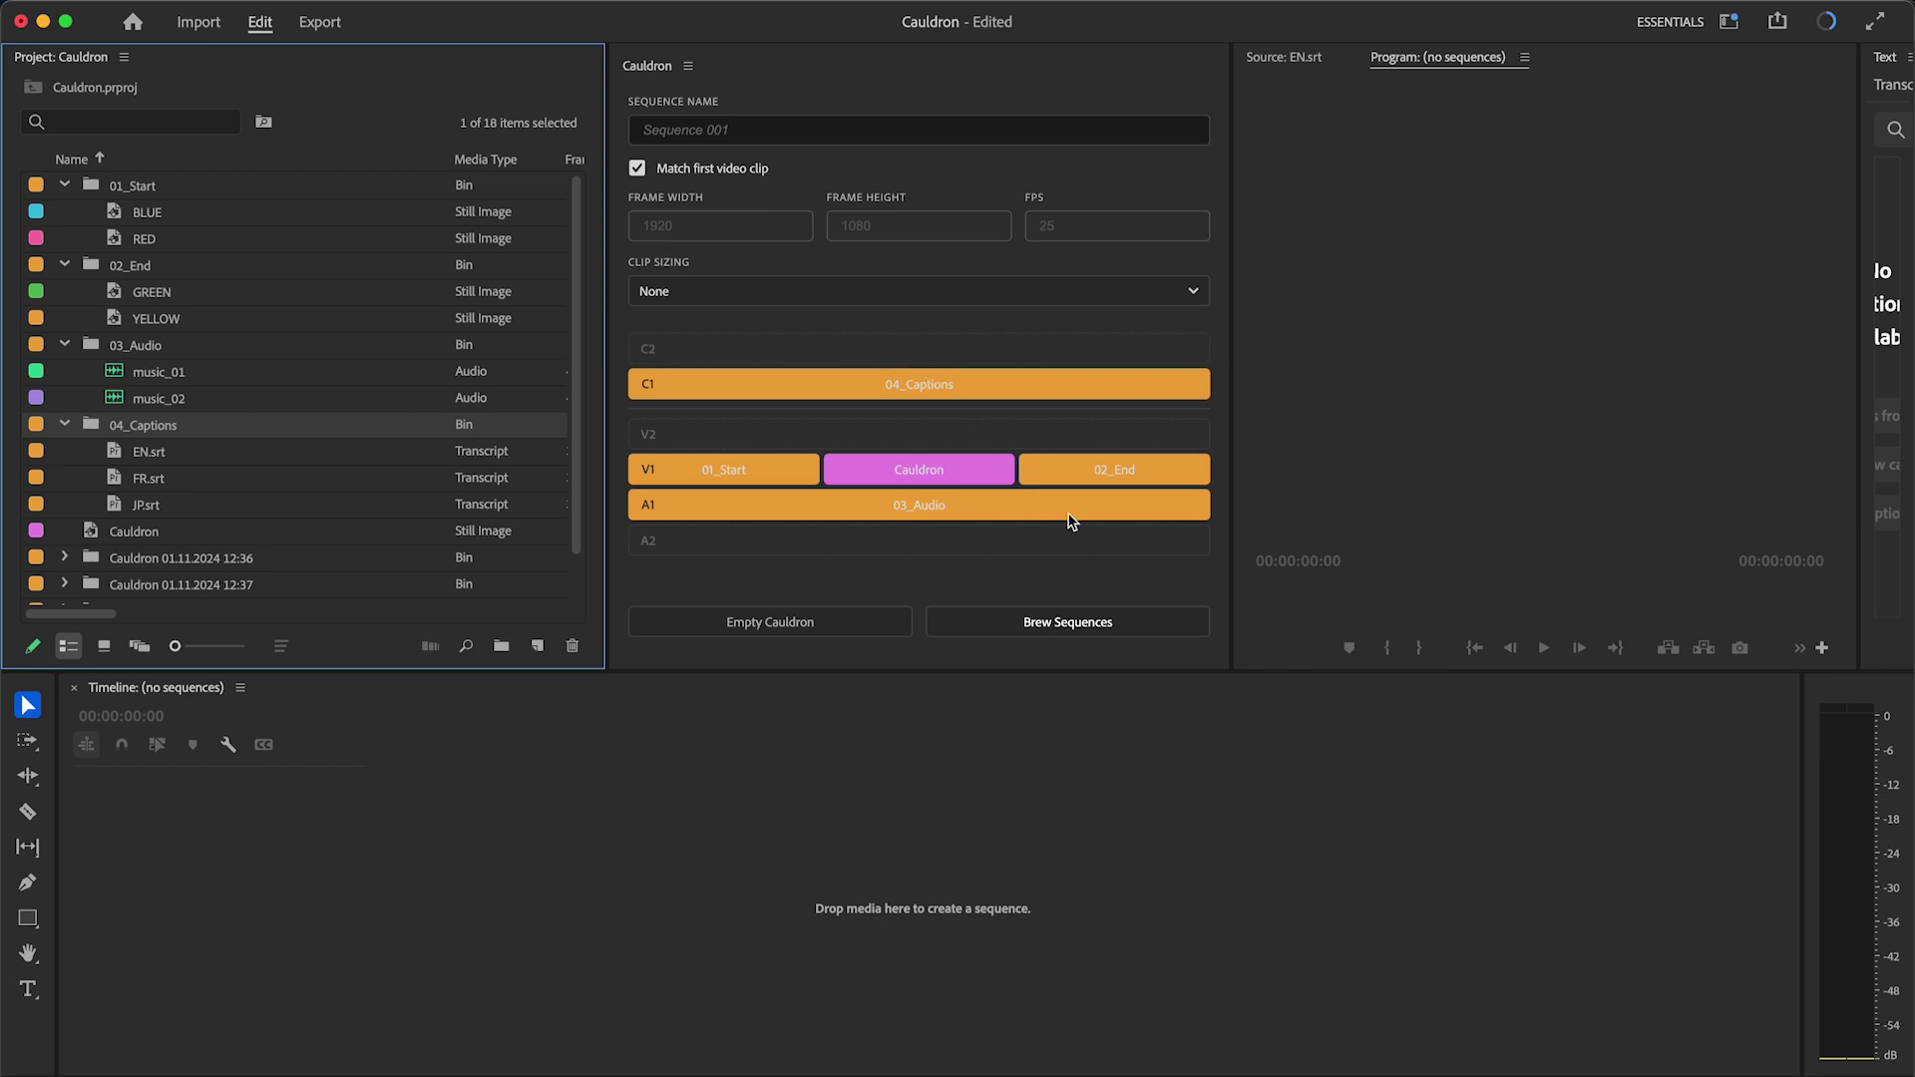
# Step: Brew the 24 sequences and select the new dated bin
pyautogui.click(1175, 632)
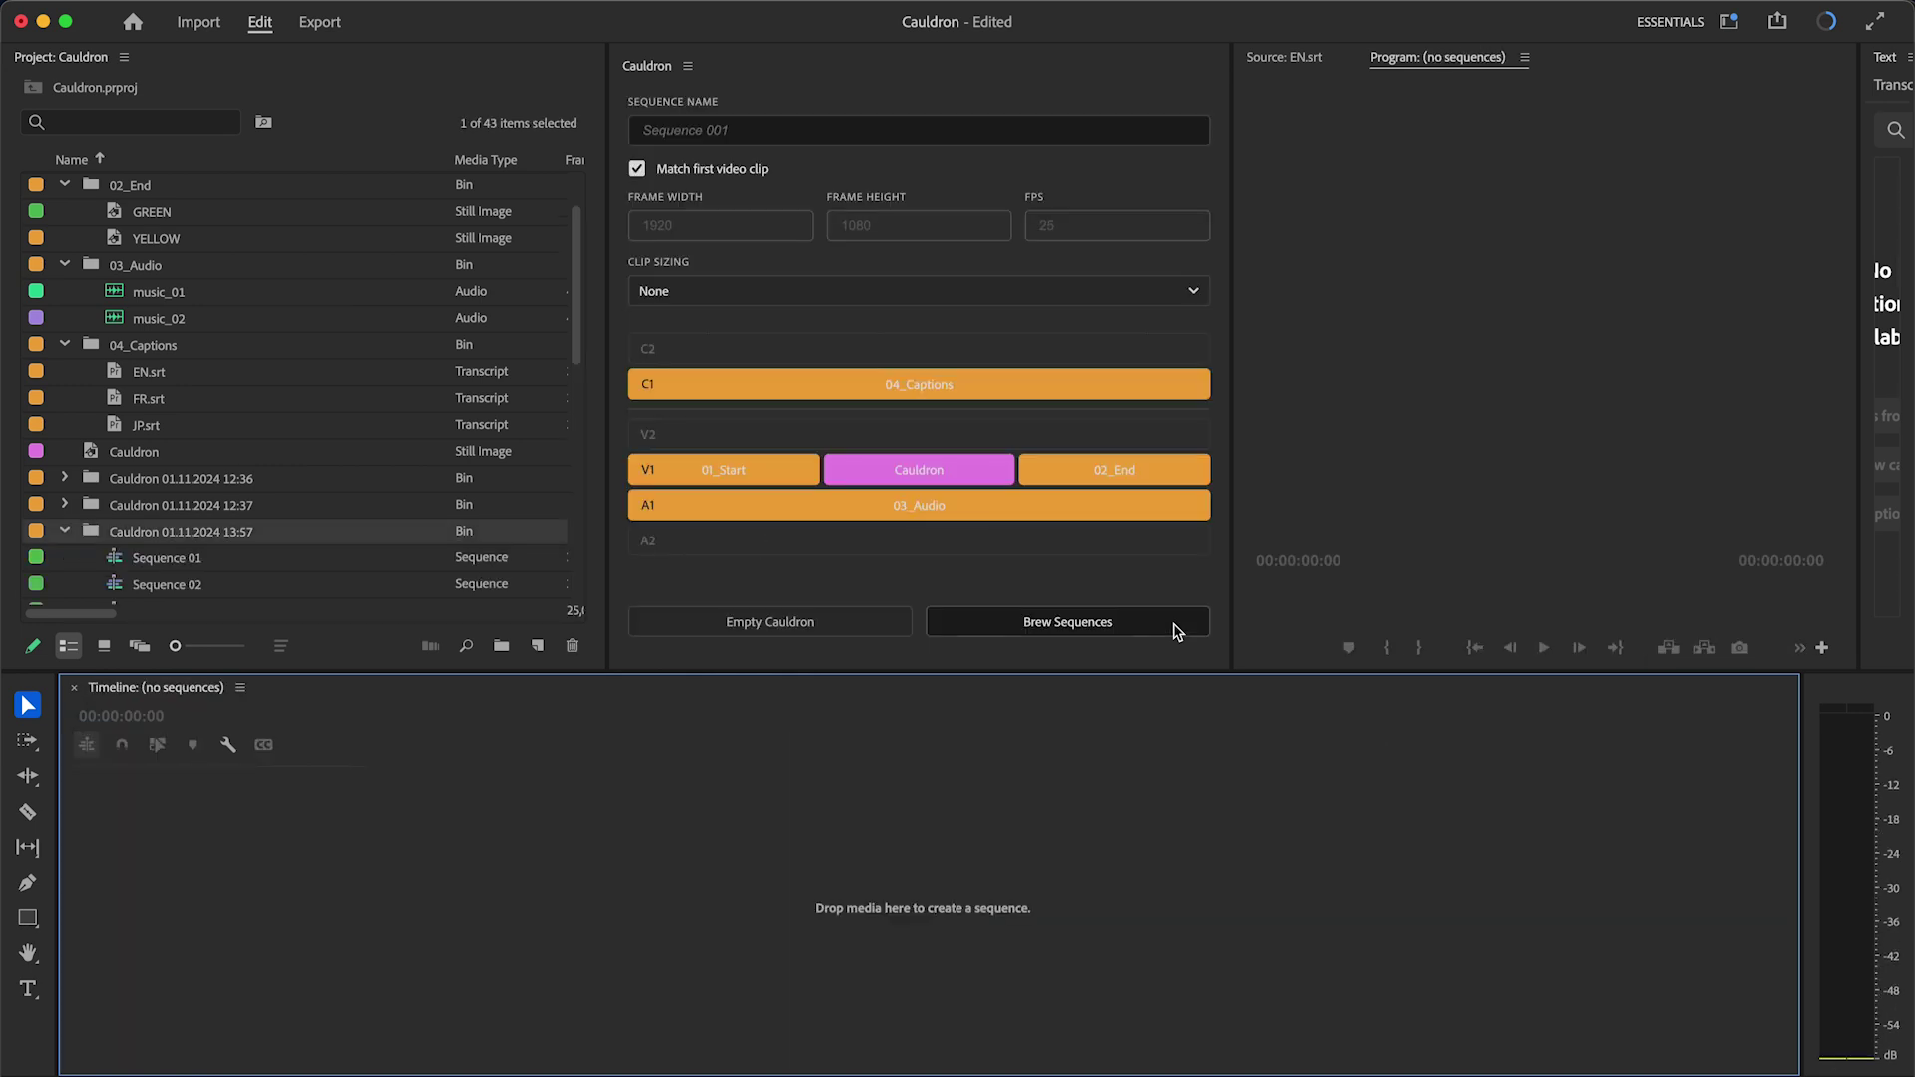
pyautogui.scroll(-10, 389, 479)
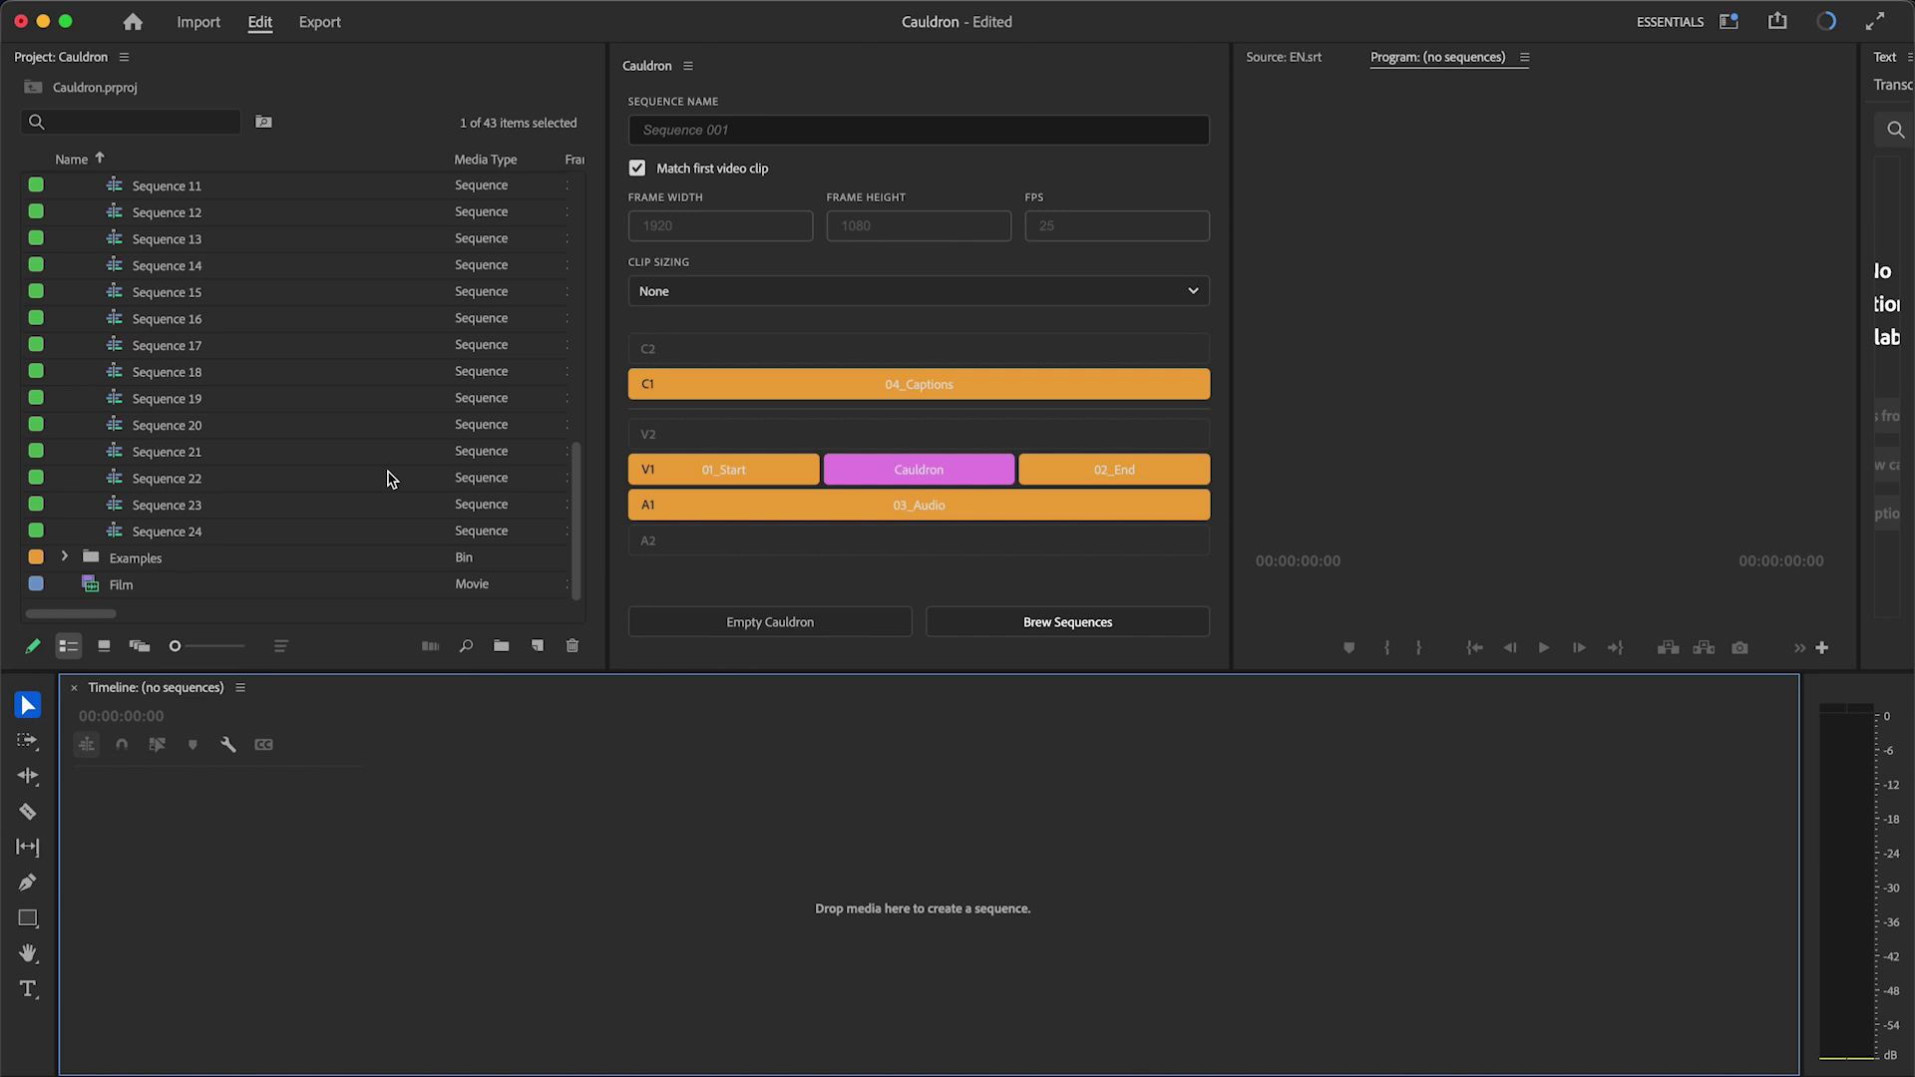
pyautogui.scroll(10, 389, 479)
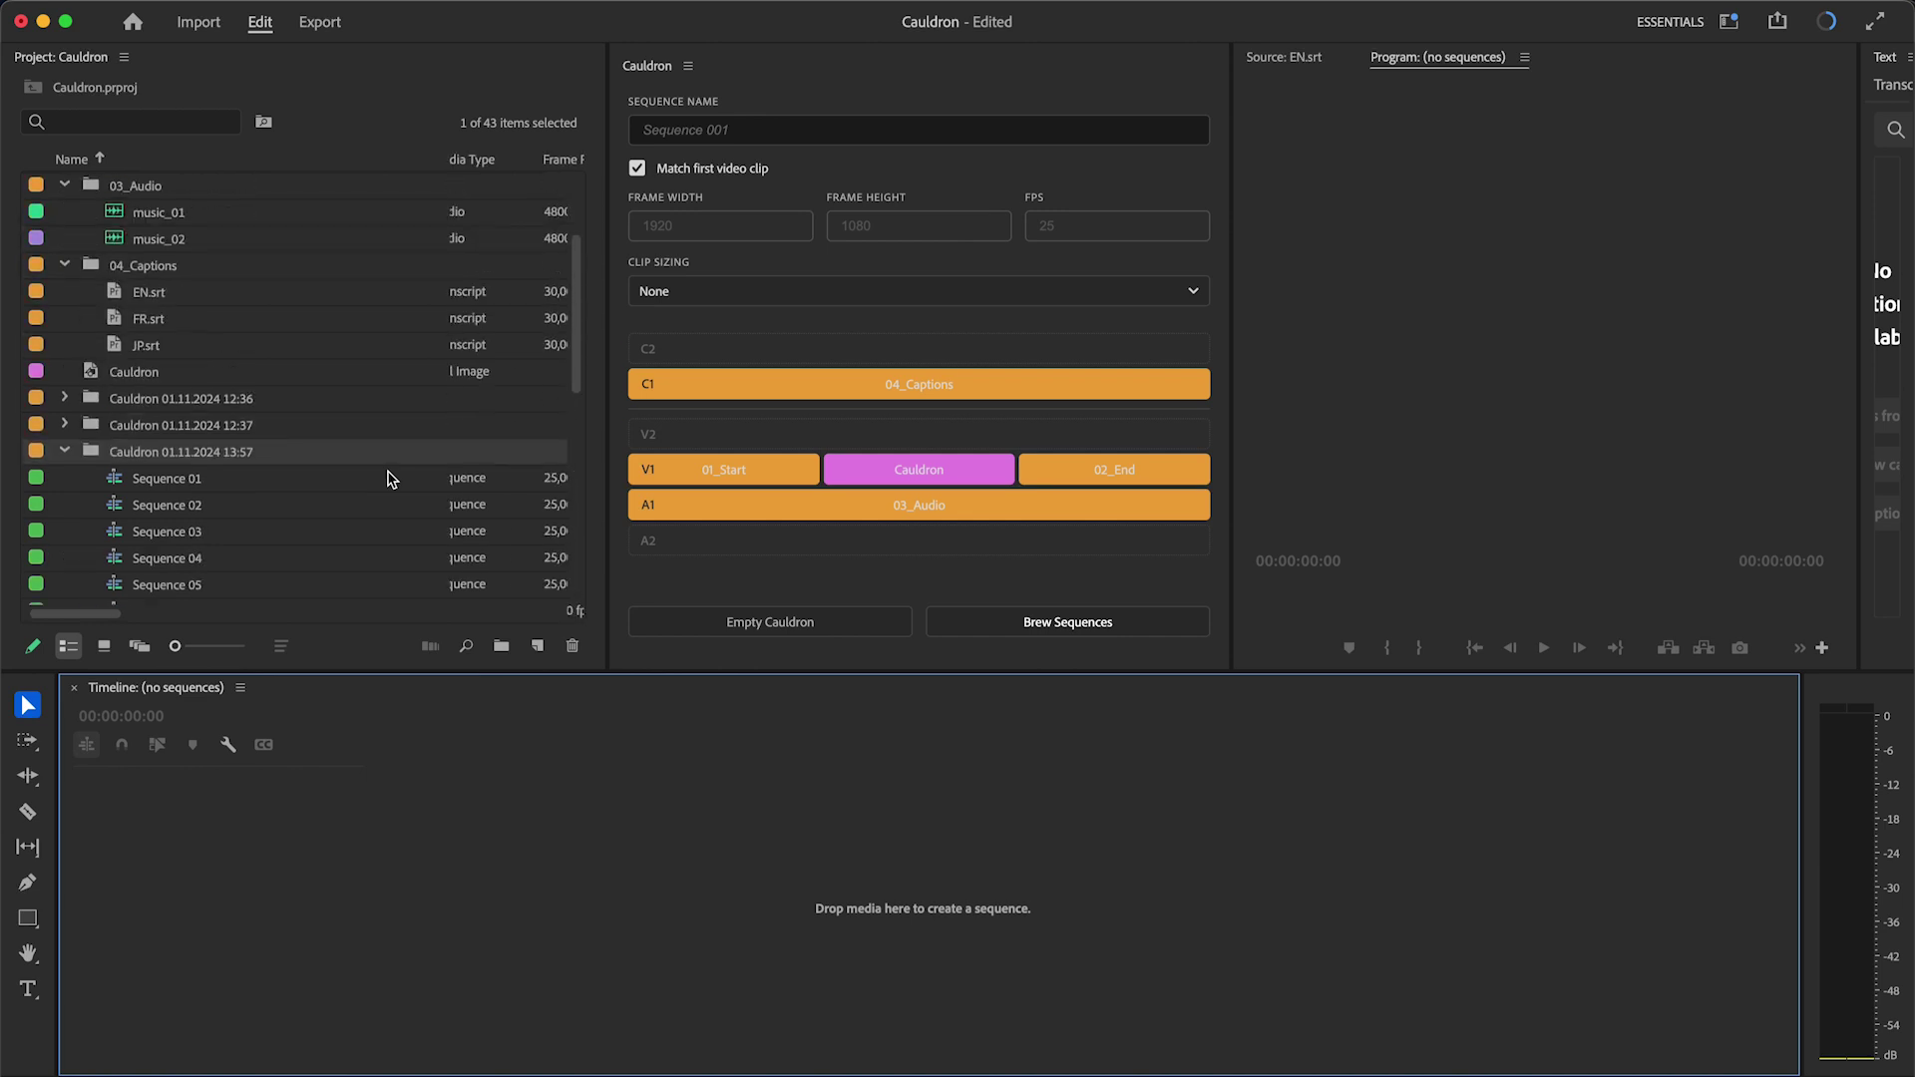
pyautogui.click(96, 458)
# Step: Build the name template from cau_ plus V1, V1, A1 and C1 tokens joined by underscores
pyautogui.press('Left')
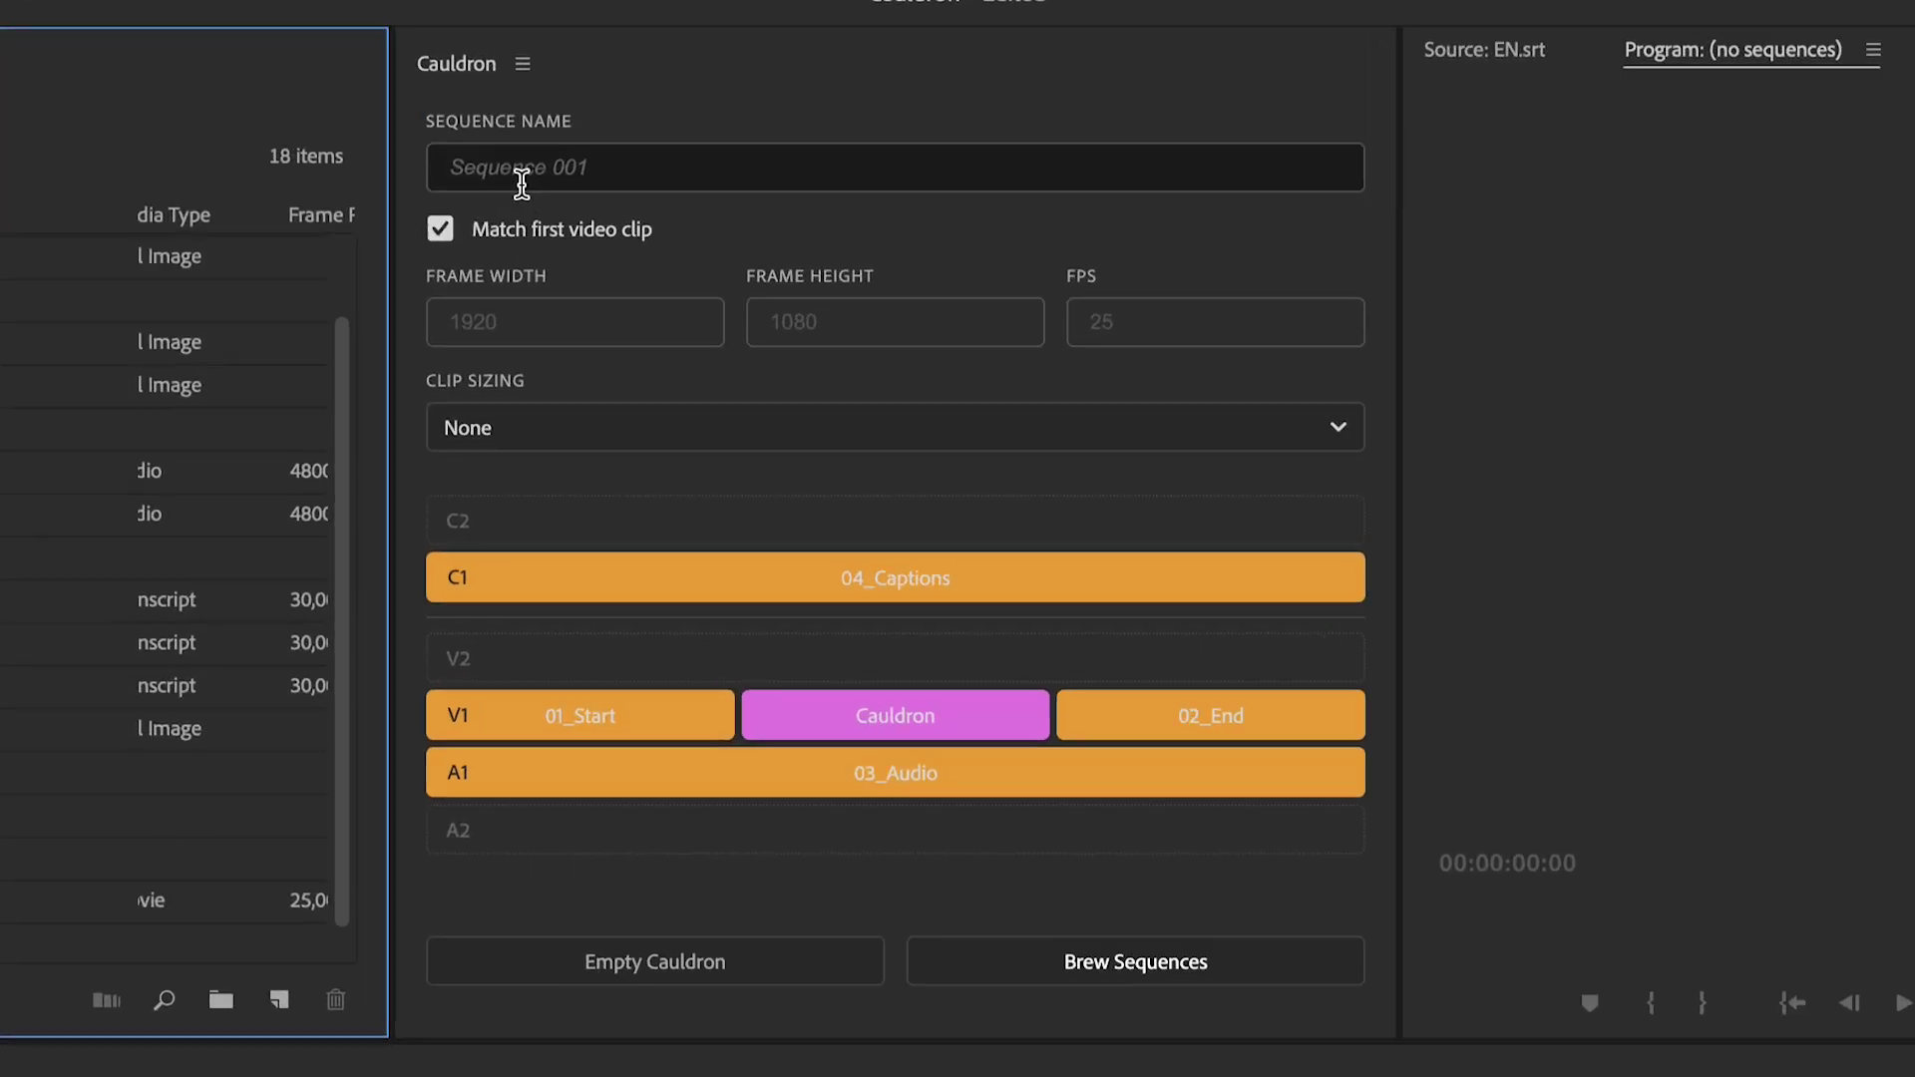
pyautogui.click(521, 169)
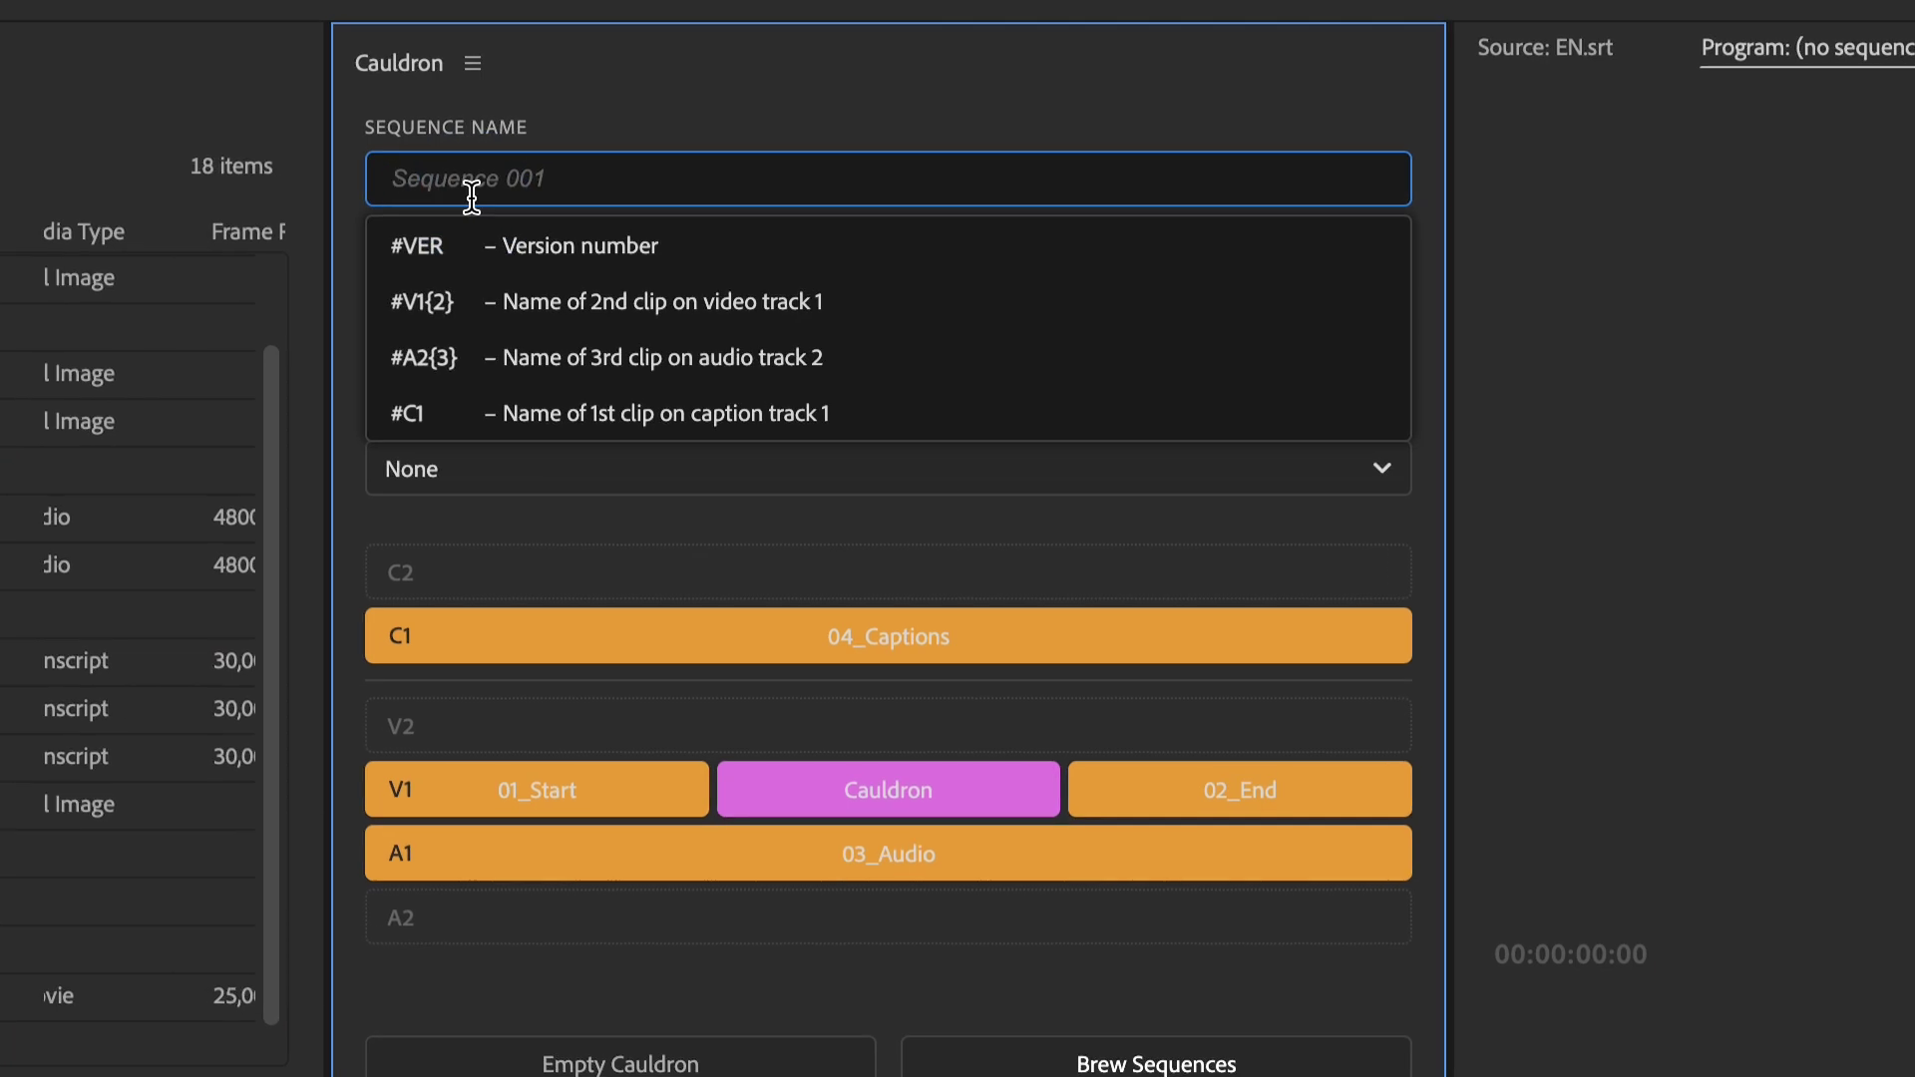
pyautogui.write('cauldron')
pyautogui.write('_')
pyautogui.click(556, 313)
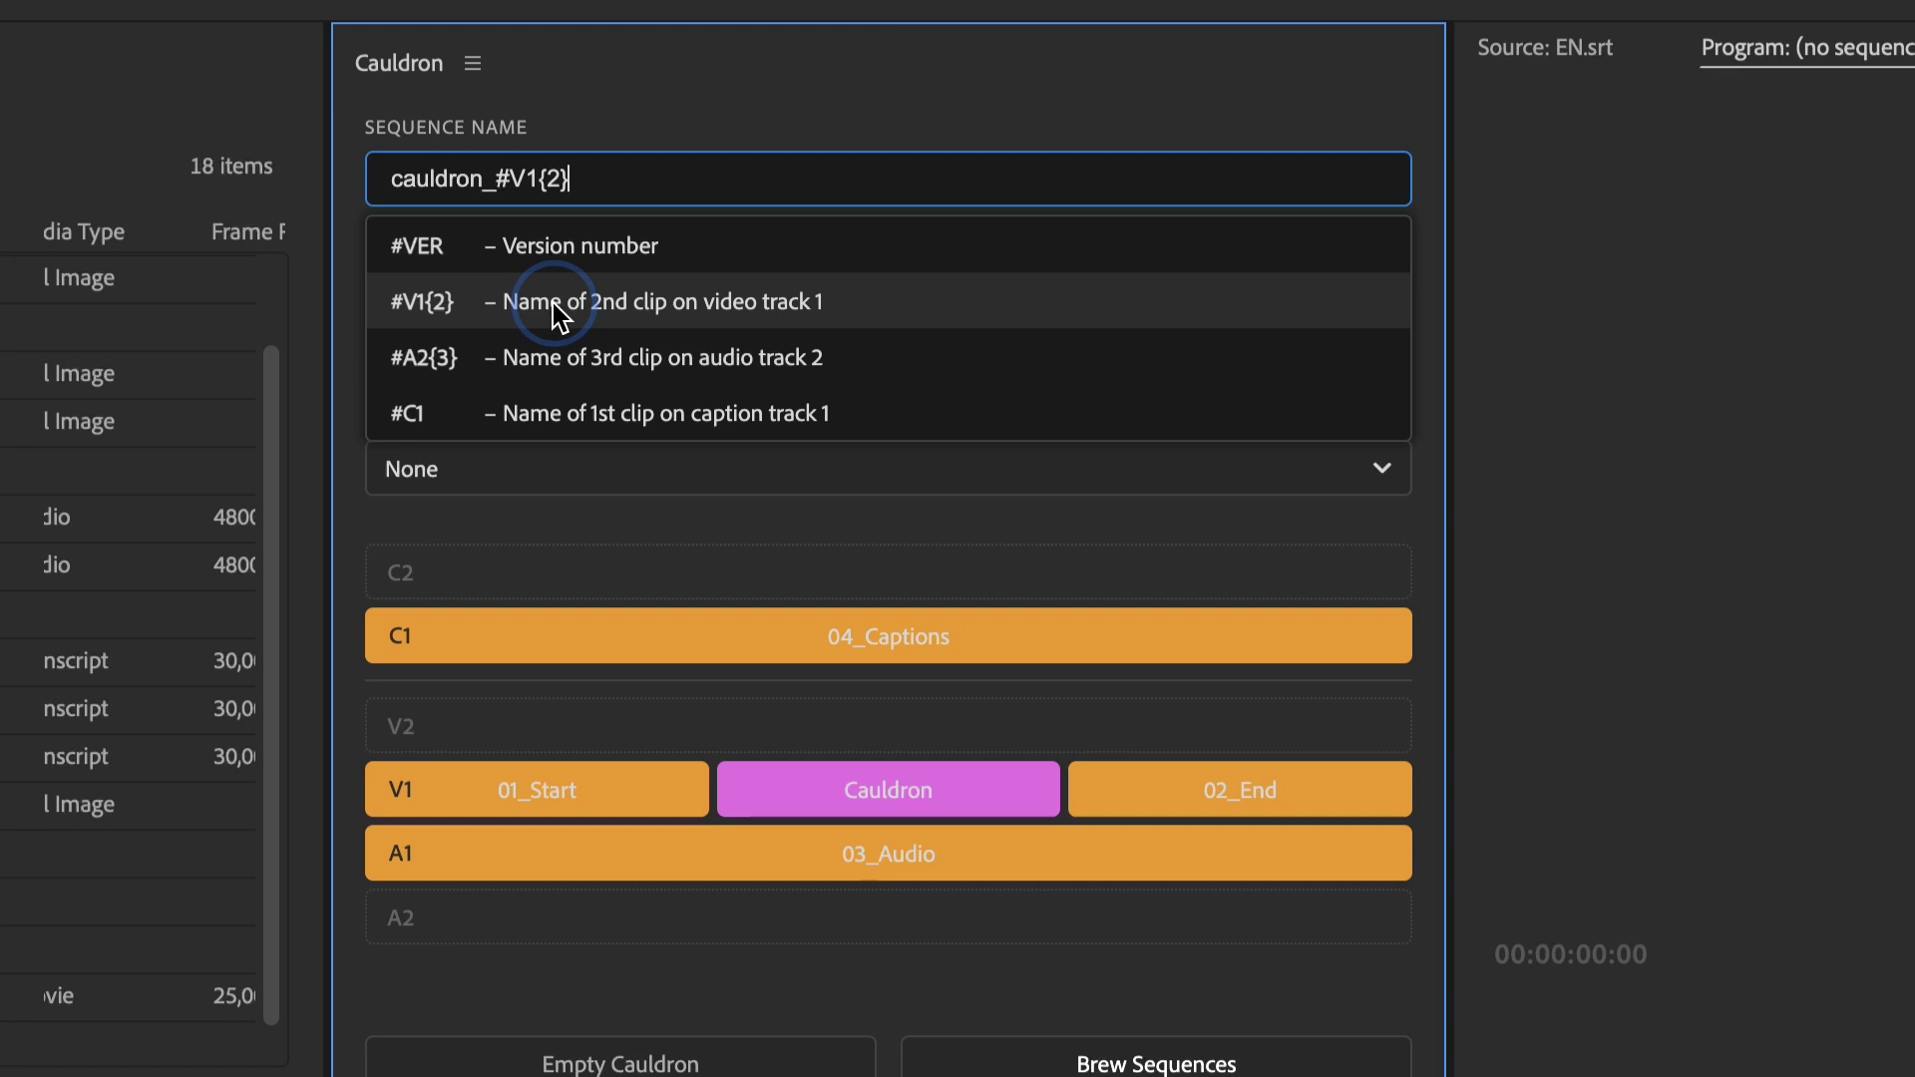
pyautogui.write('_')
pyautogui.click(576, 317)
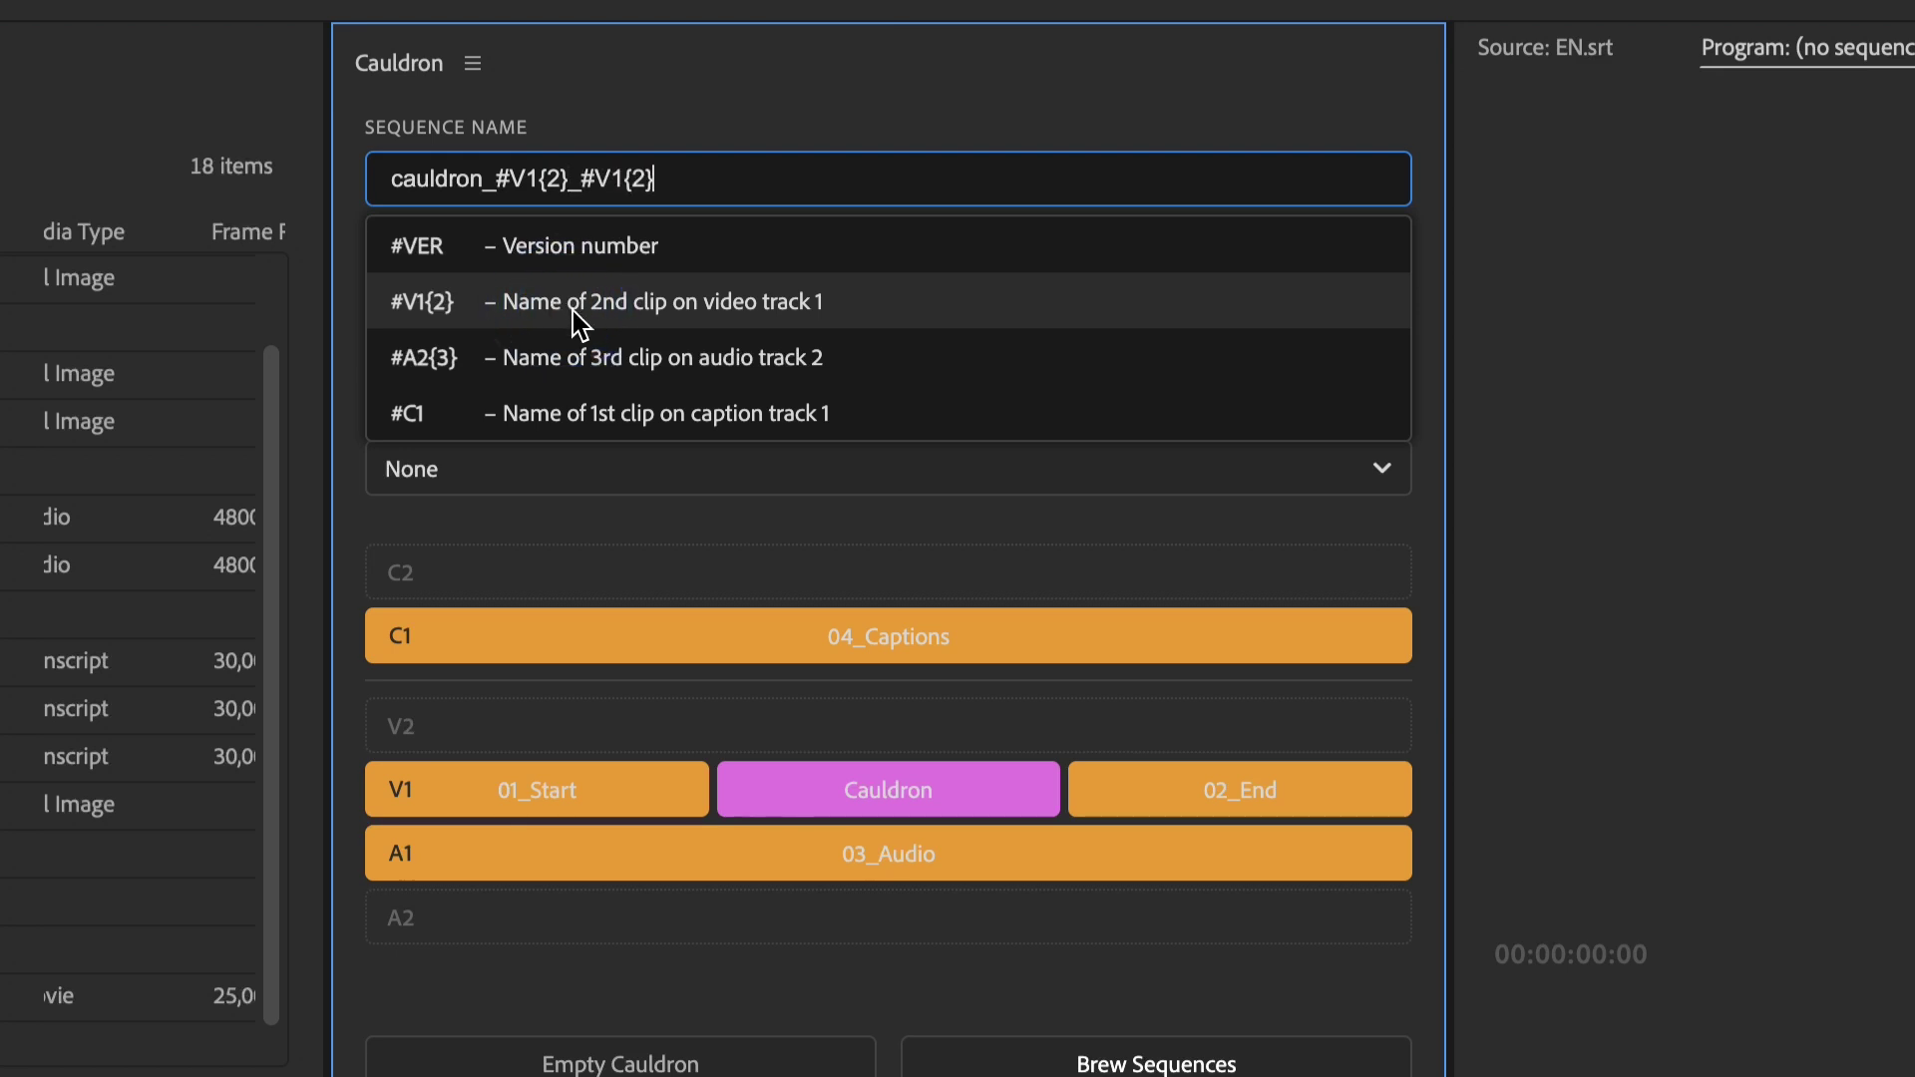
pyautogui.write('_')
pyautogui.click(558, 383)
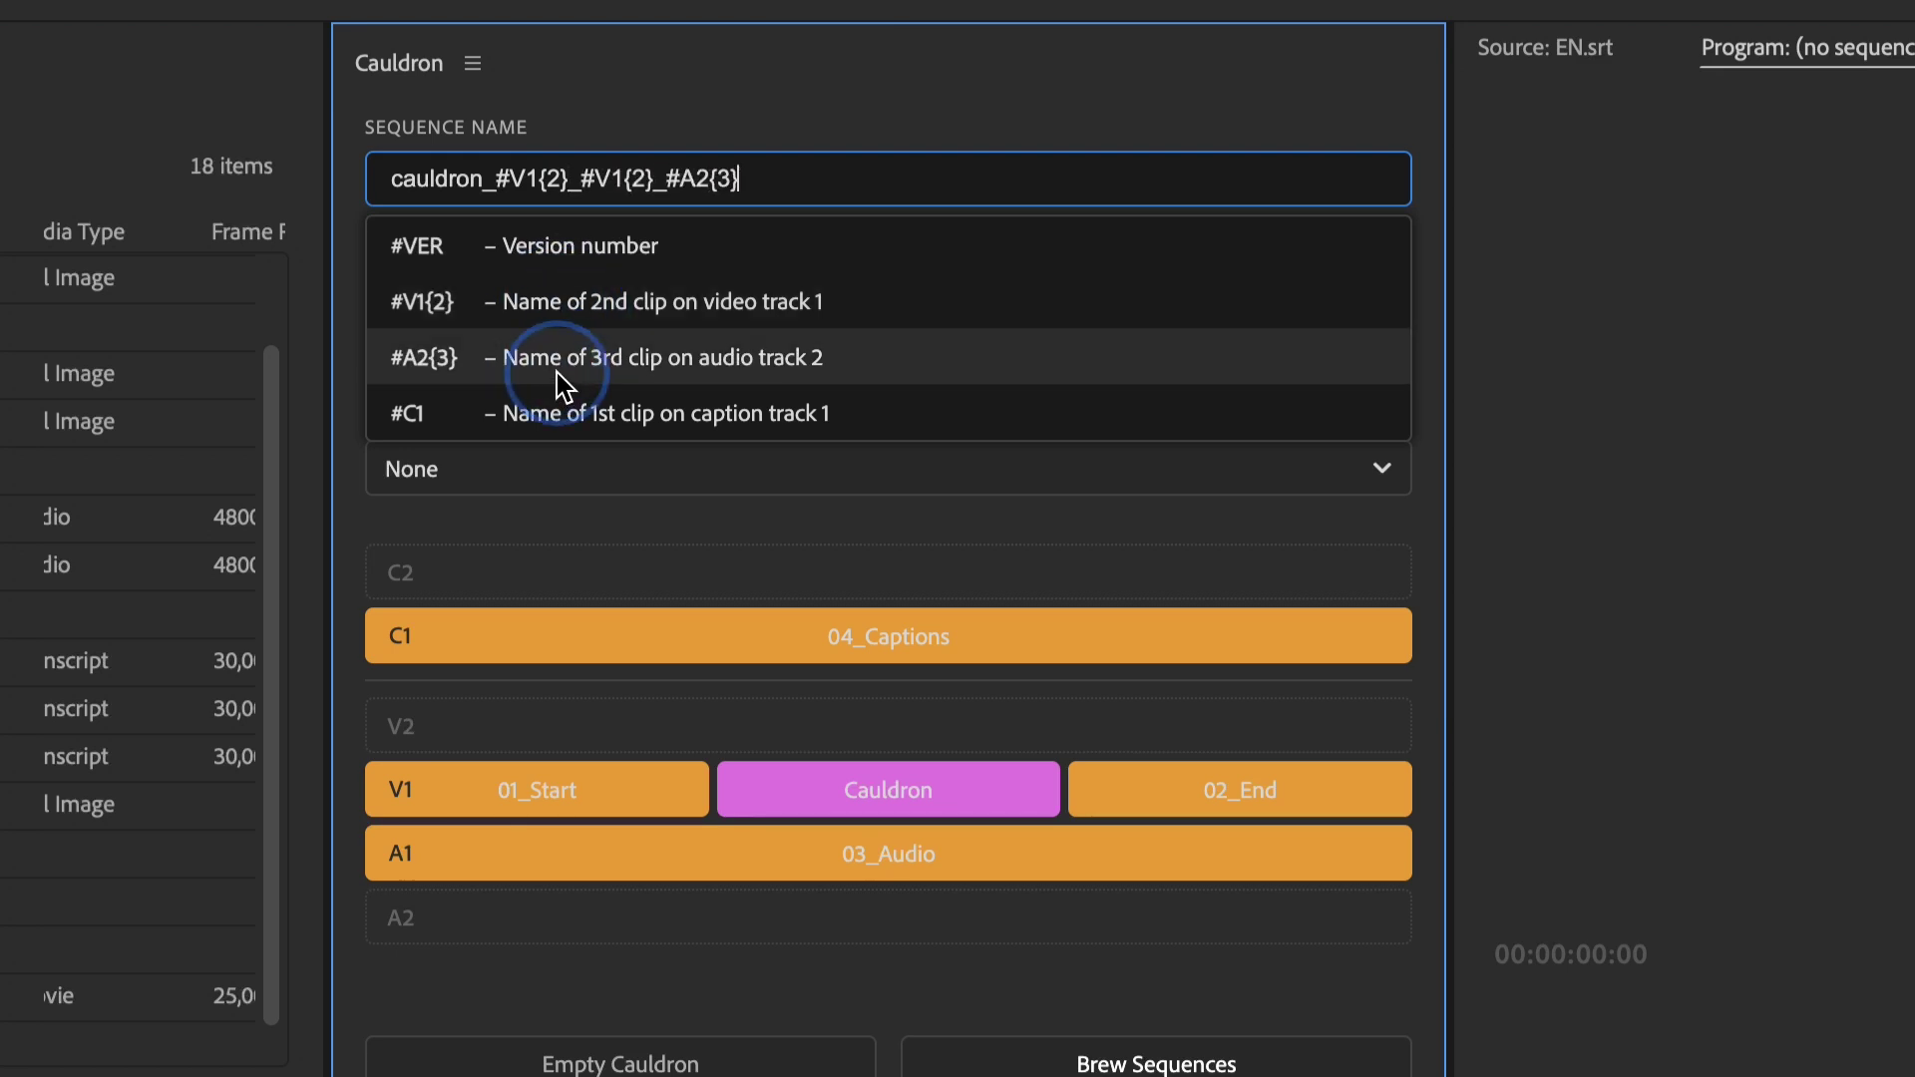
pyautogui.write('_')
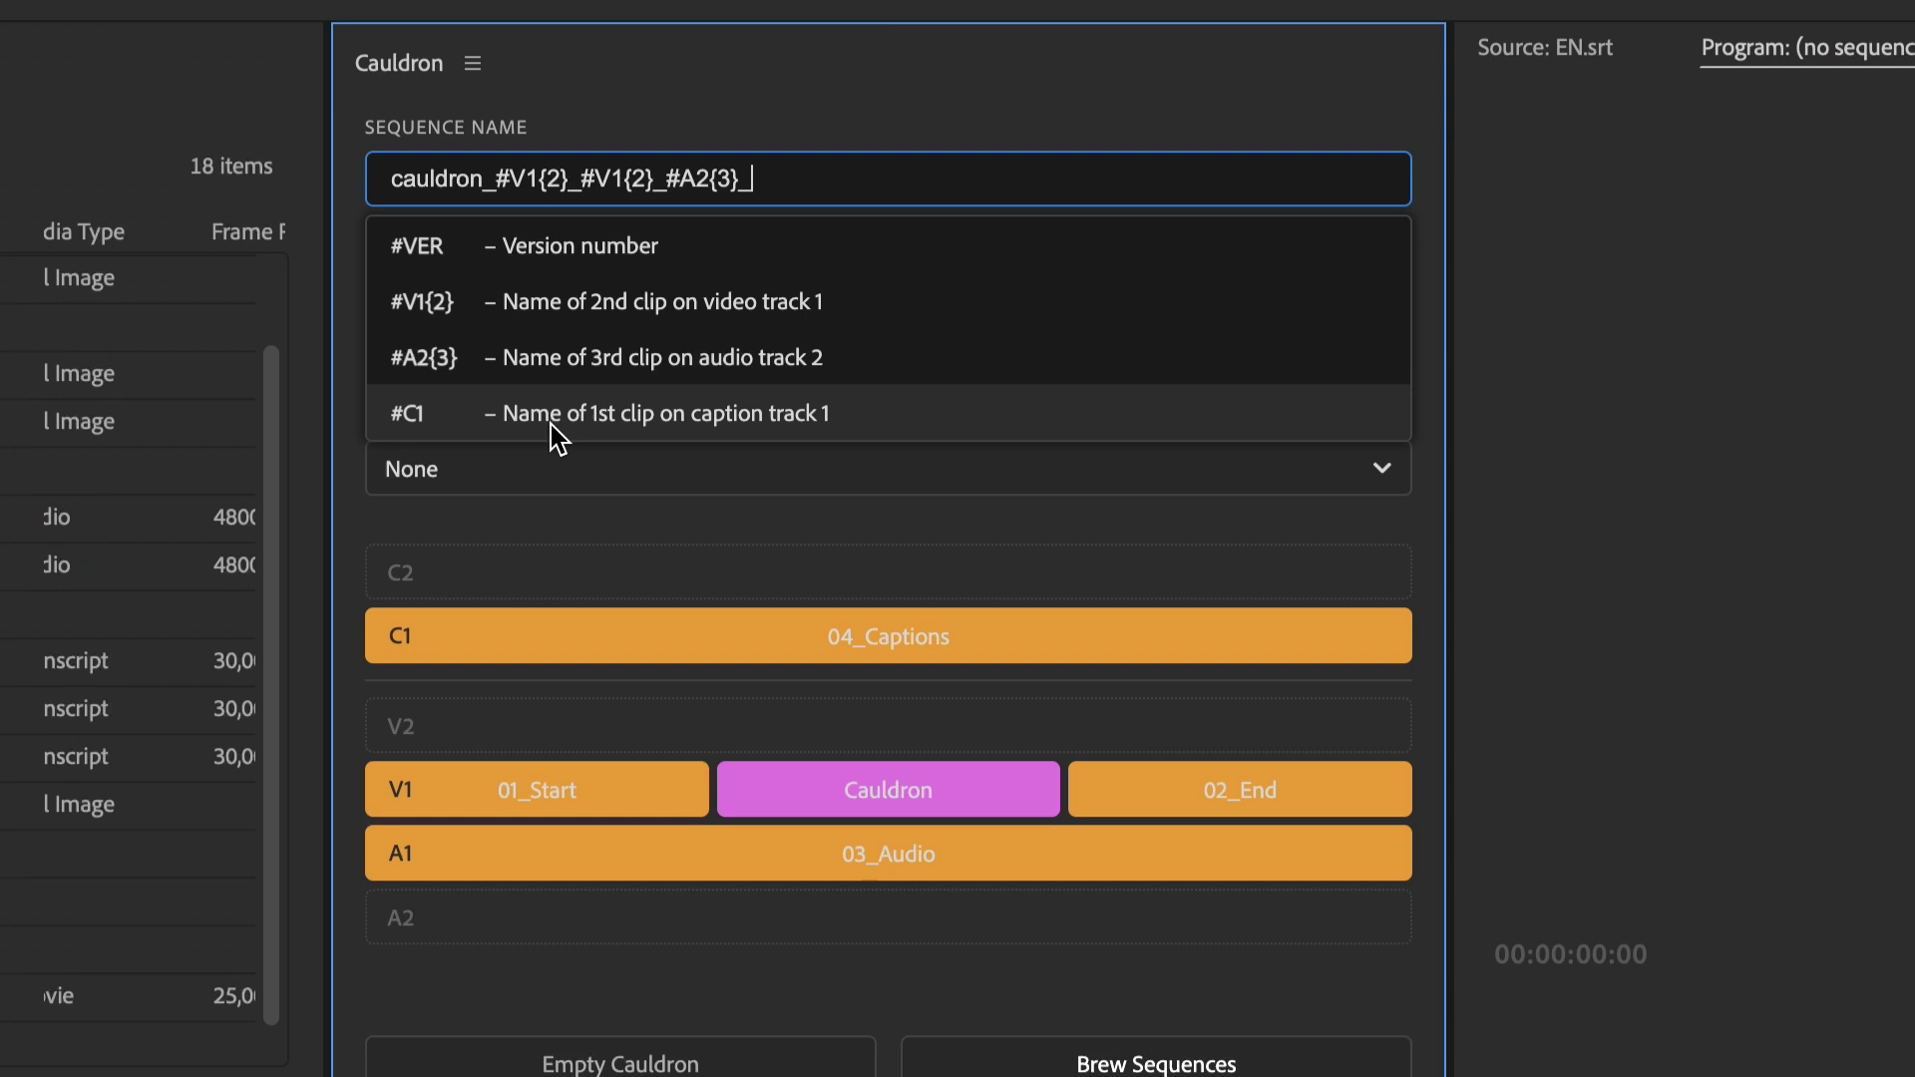
pyautogui.click(552, 429)
# Step: Set the token indices so the name reads #V1{1}_#V1{3}_#A1{1}_#C1
pyautogui.click(559, 181)
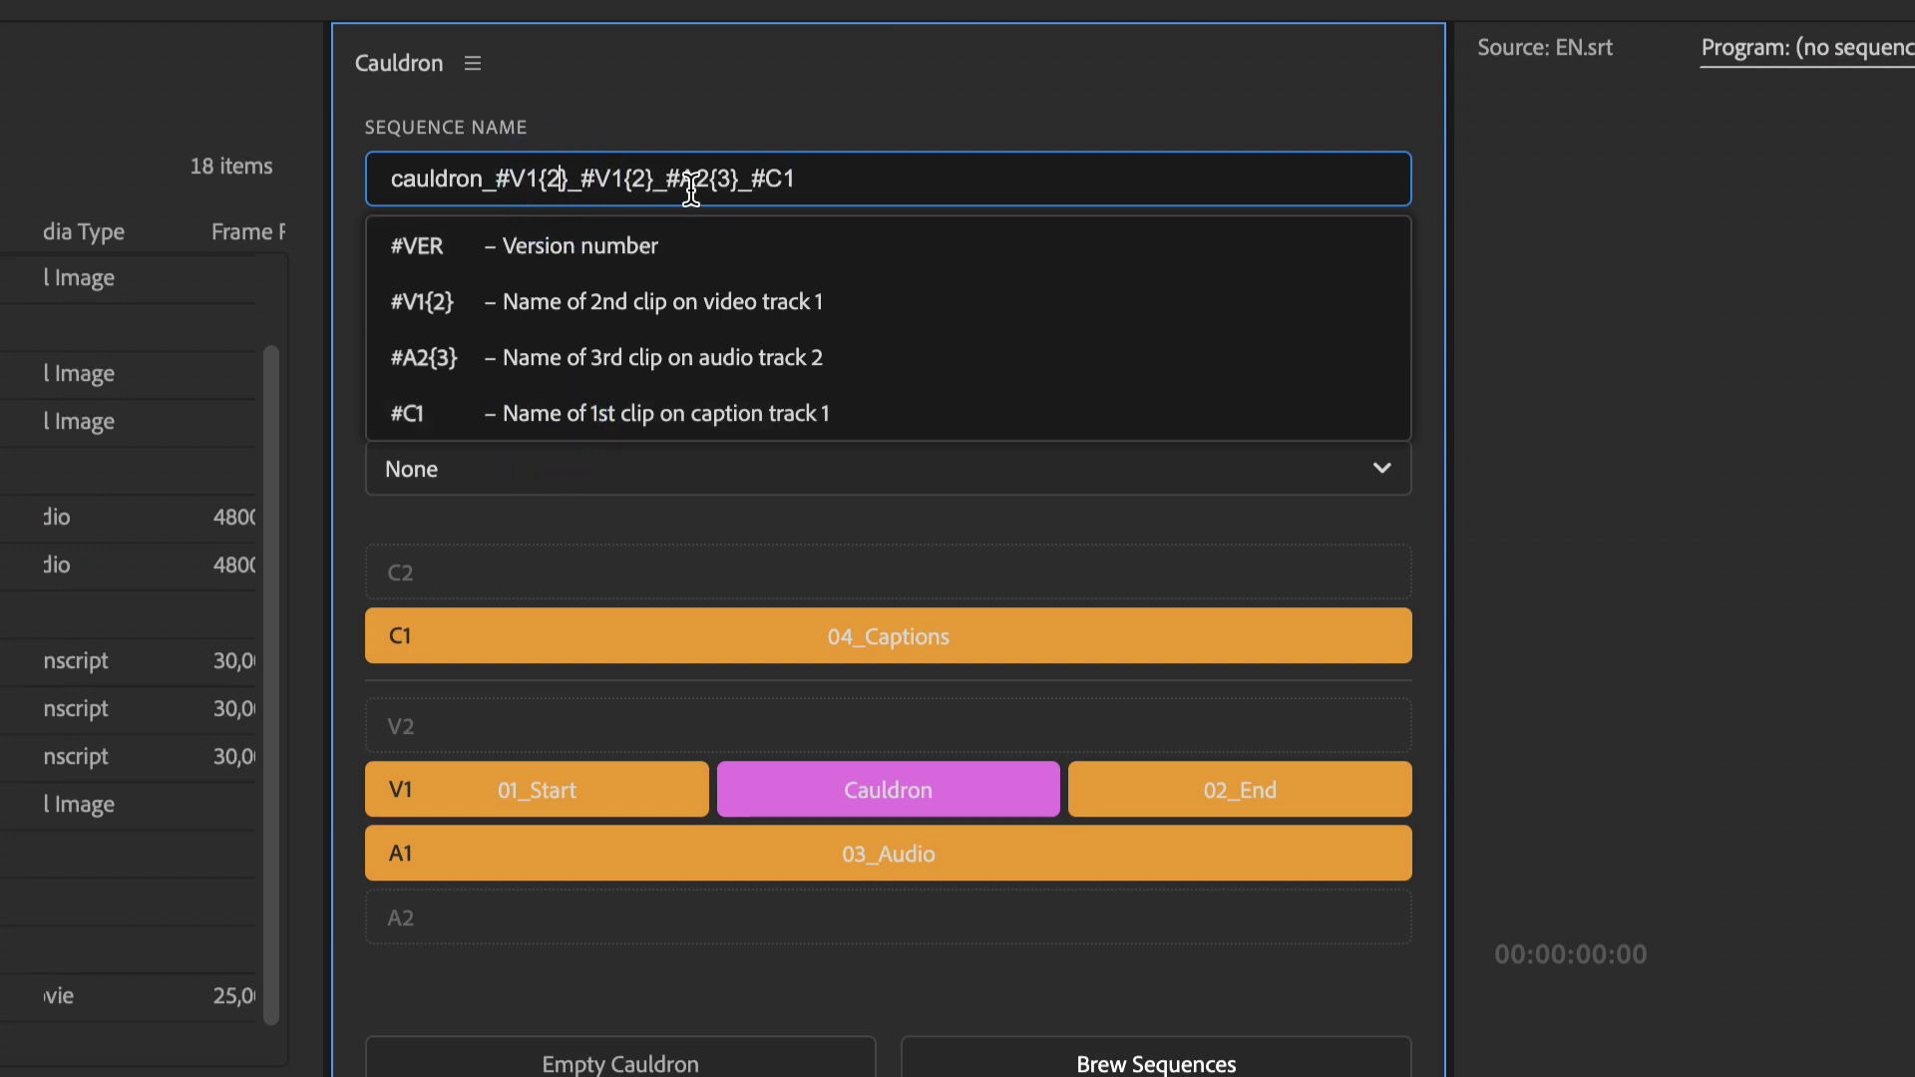
pyautogui.press('BackSpace')
pyautogui.write('1')
pyautogui.click(643, 181)
pyautogui.click(710, 181)
pyautogui.press('BackSpace')
pyautogui.write('1')
pyautogui.click(735, 181)
pyautogui.press('BackSpace')
pyautogui.write('1')
# Step: Prefix the sequence name with the #VER token and an underscore
pyautogui.click(390, 181)
pyautogui.click(544, 249)
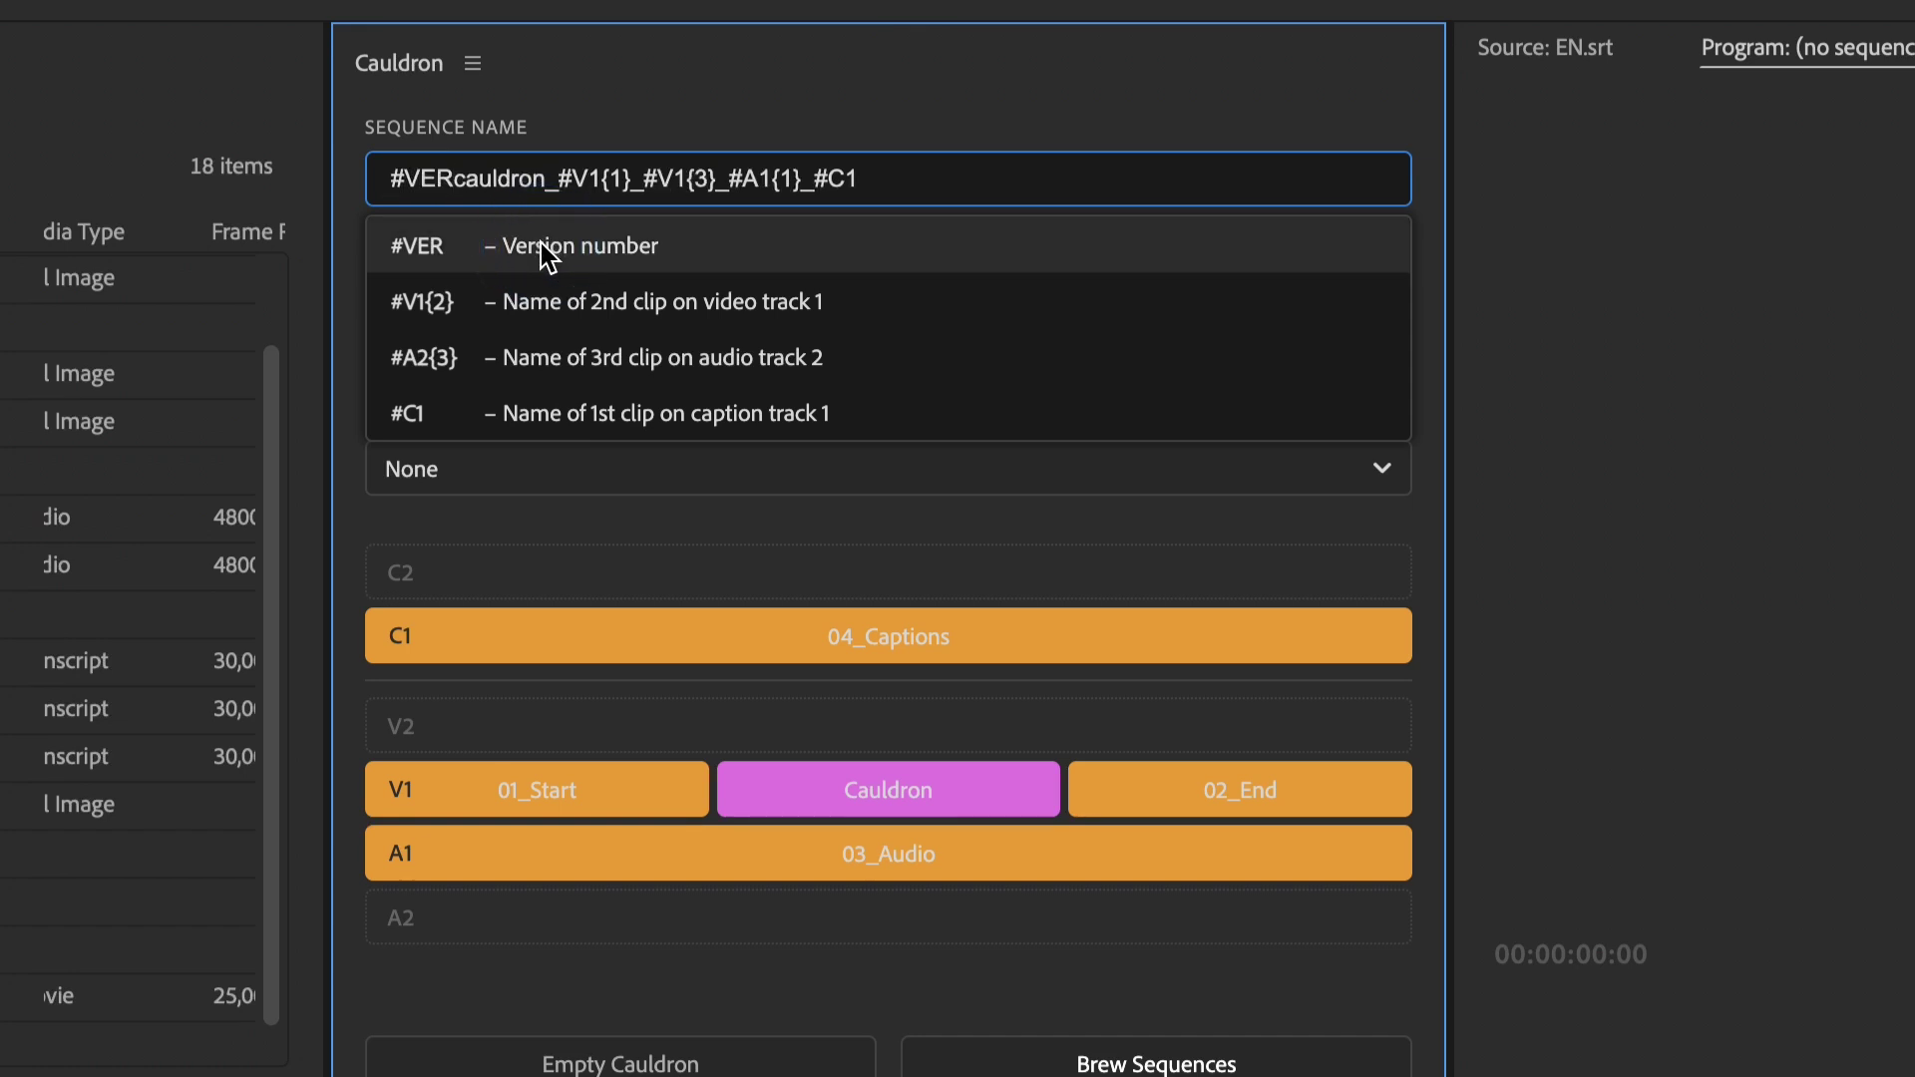
pyautogui.write('_')
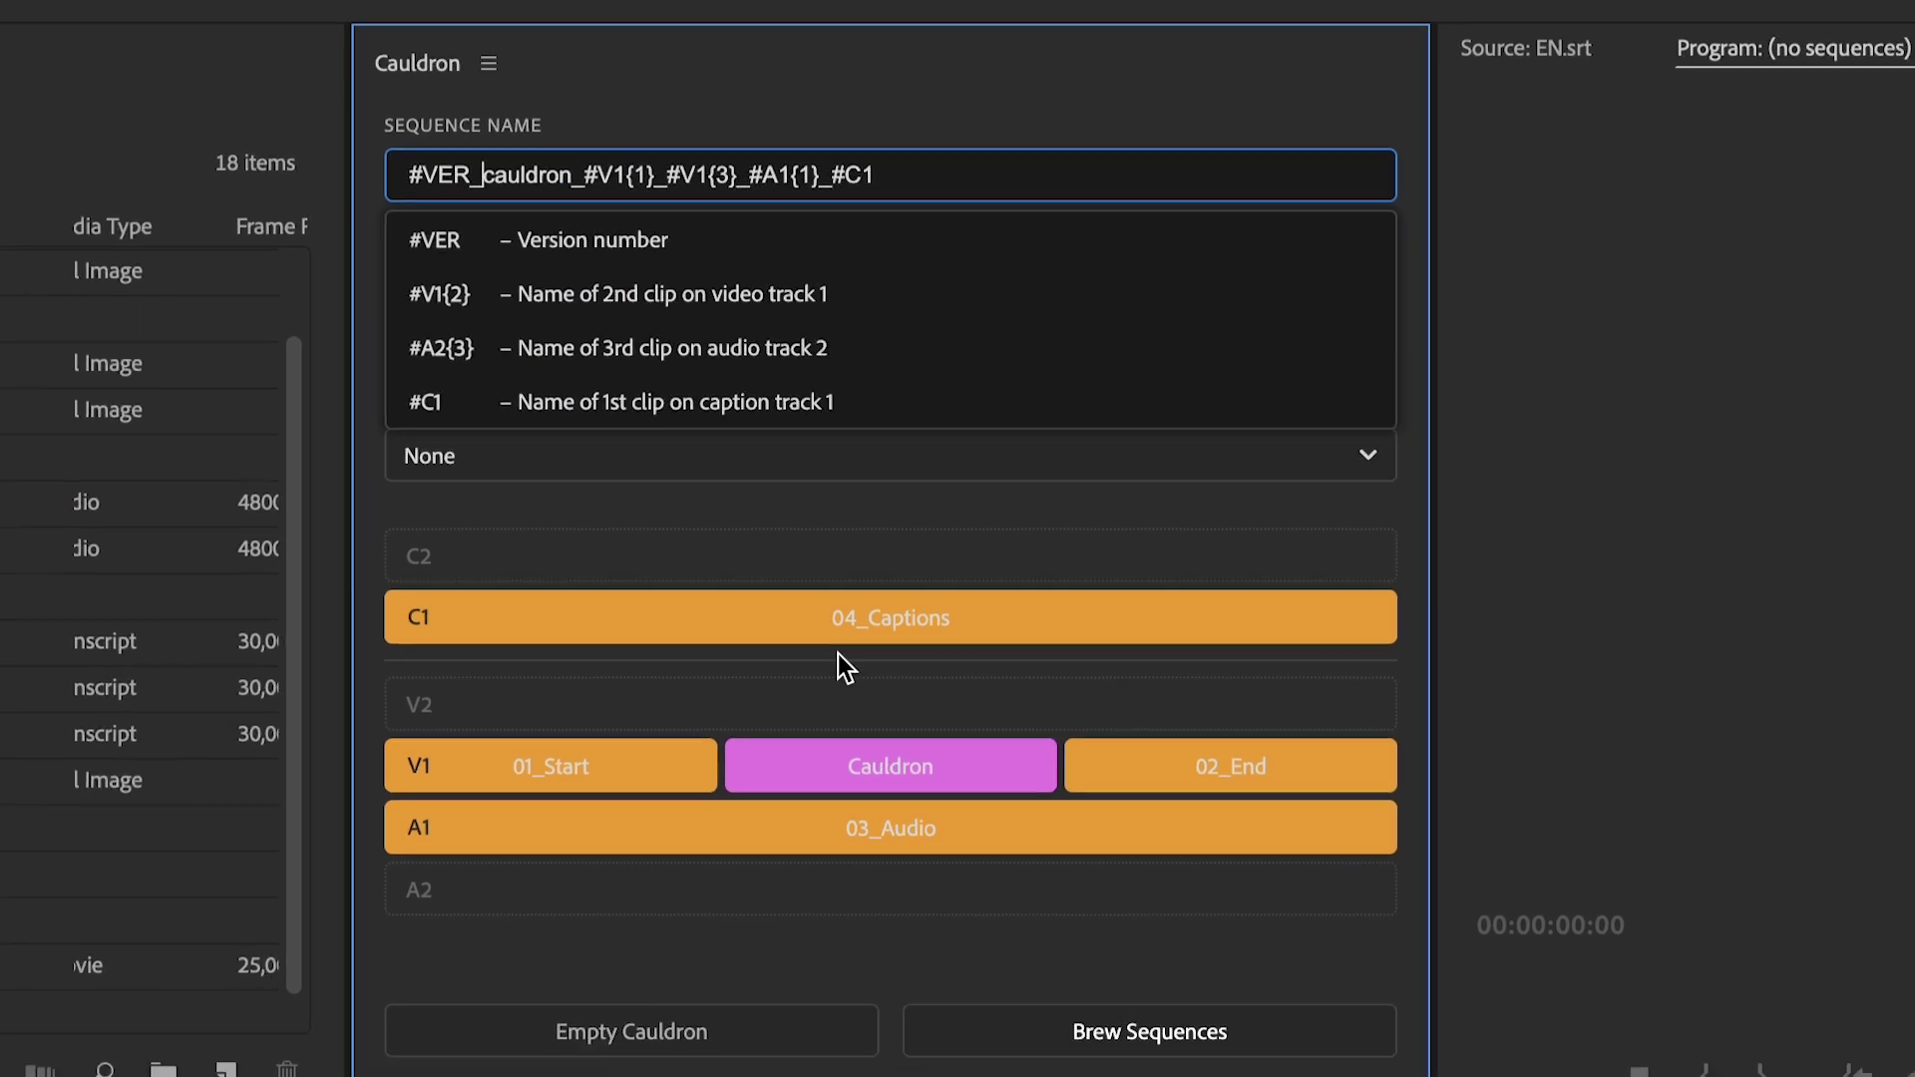
# Step: Brew the variants, then open 01_cauldron_RED_GREEN_music_01_EN and 13_cauldron_BLUE_GREEN_music_01_JP
pyautogui.click(1036, 1069)
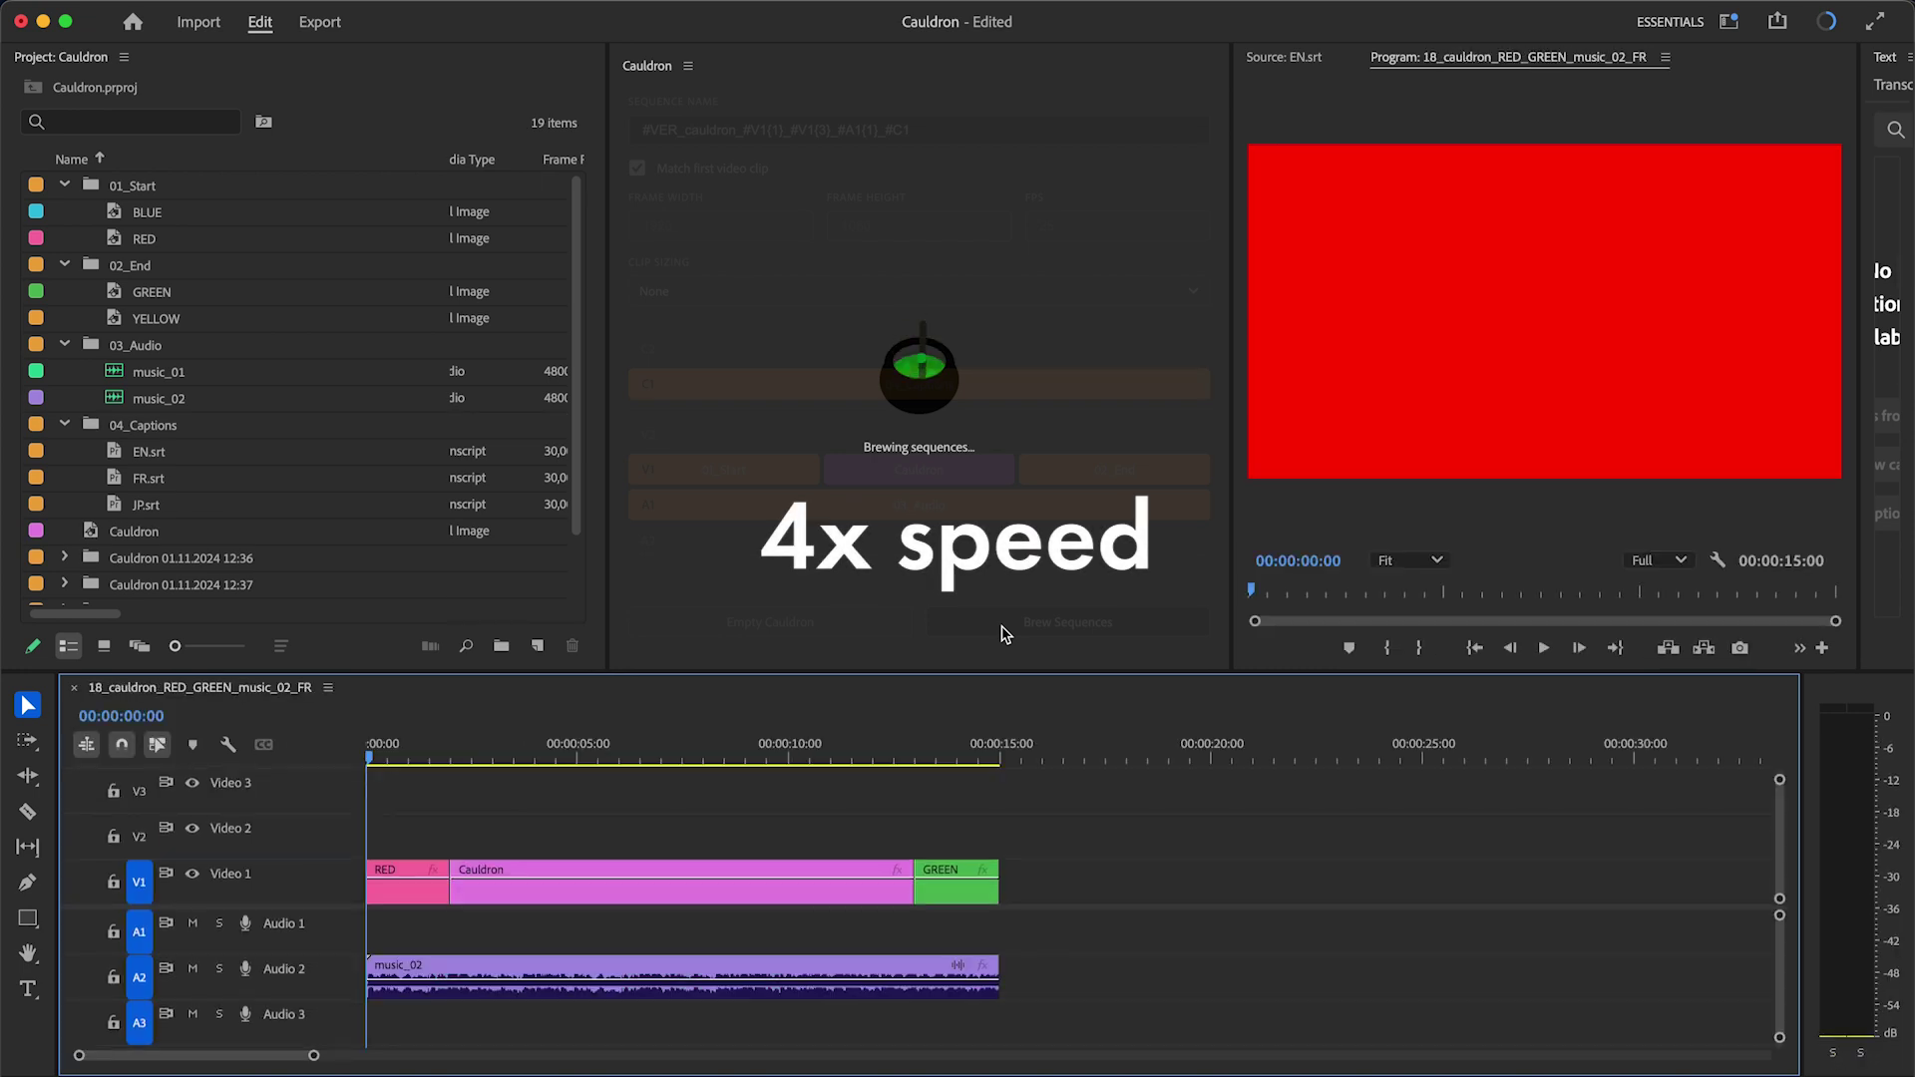
pyautogui.scroll(-5, 317, 506)
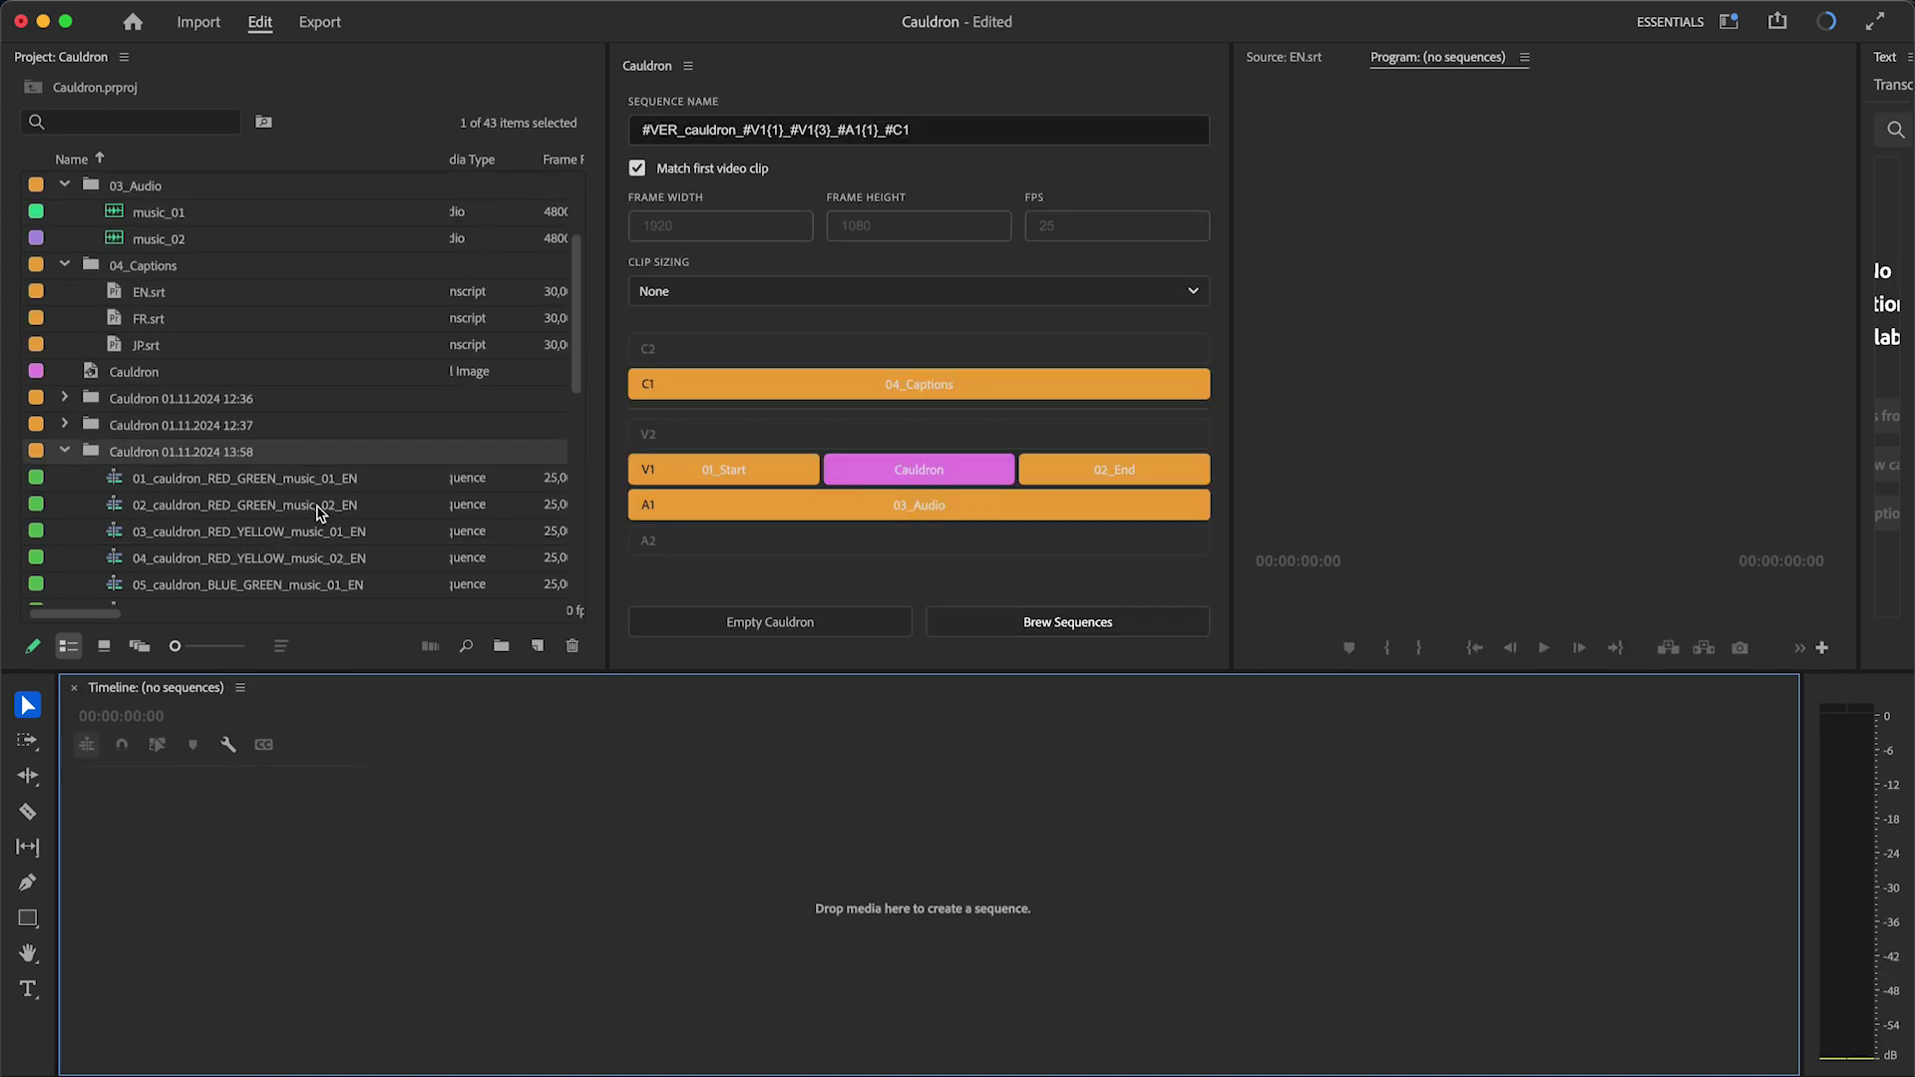
pyautogui.doubleClick(112, 269)
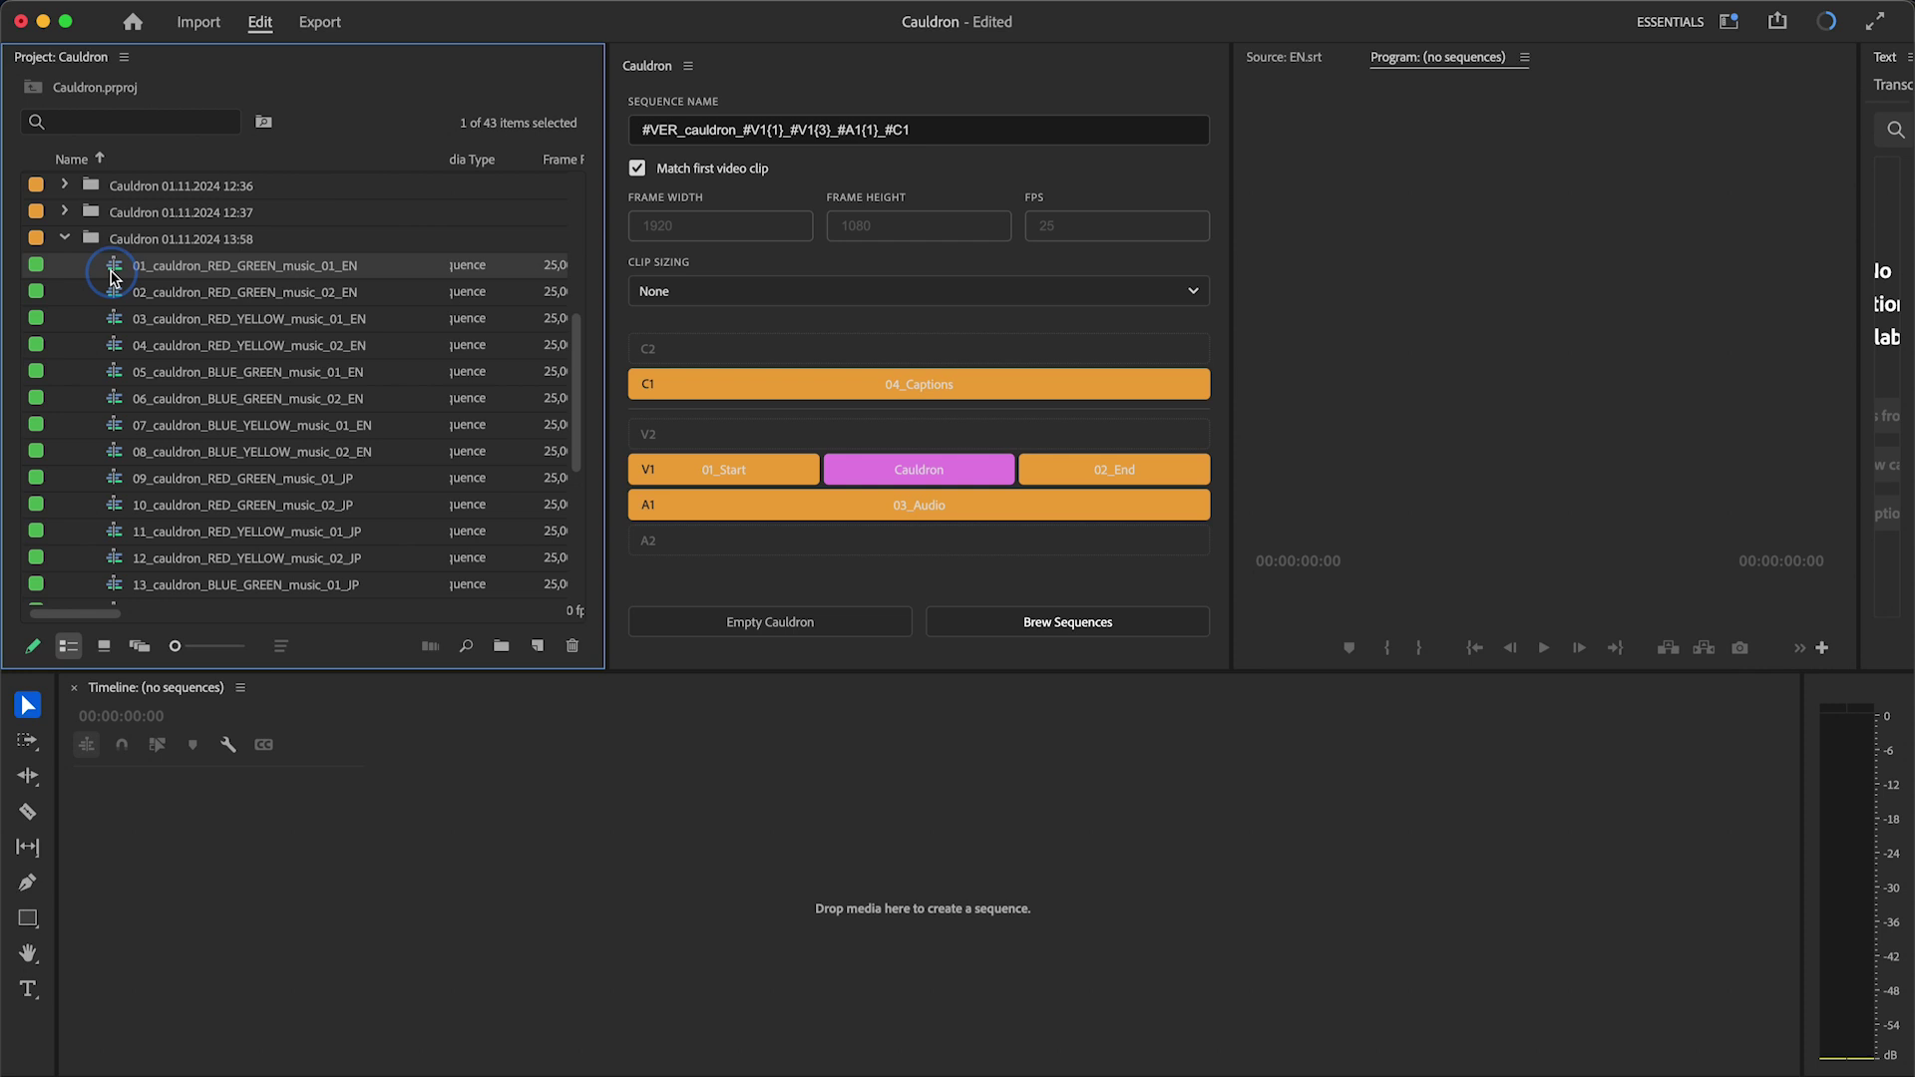
pyautogui.scroll(-3, 120, 469)
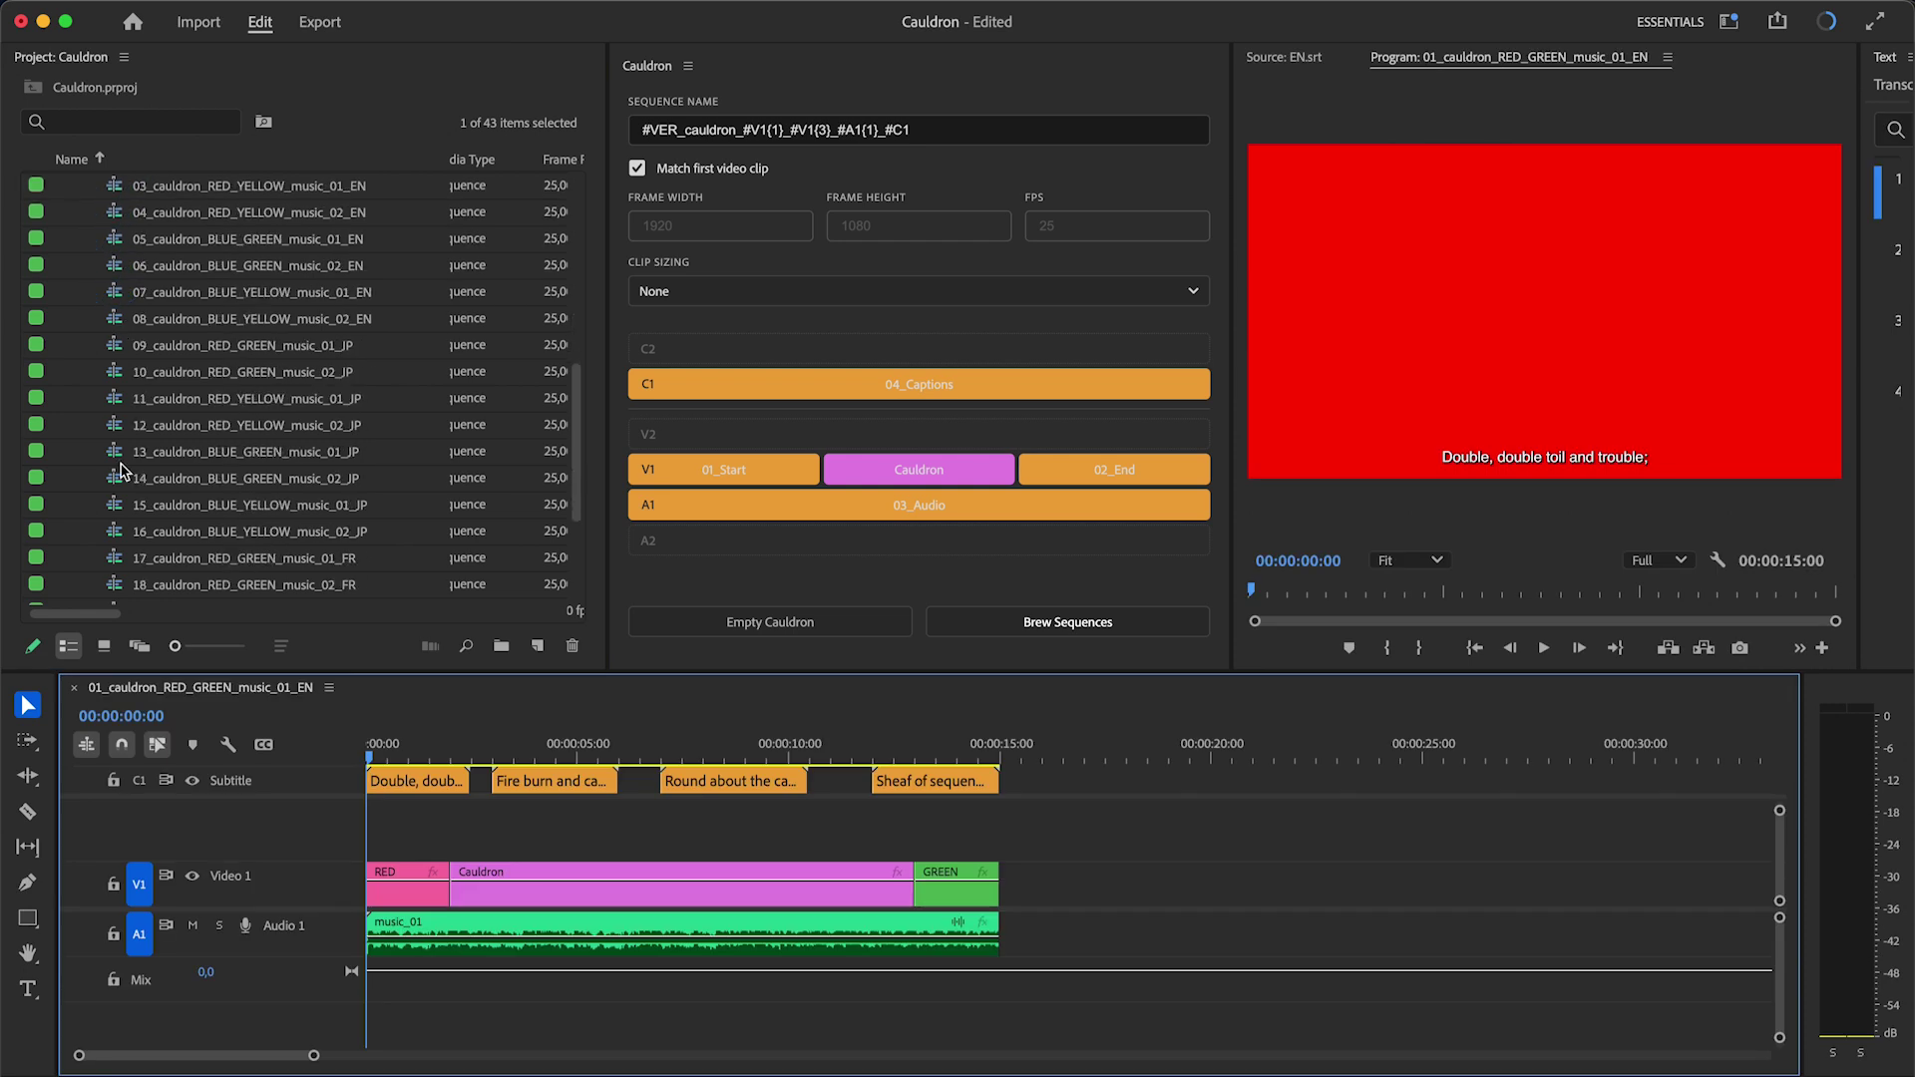
pyautogui.doubleClick(118, 454)
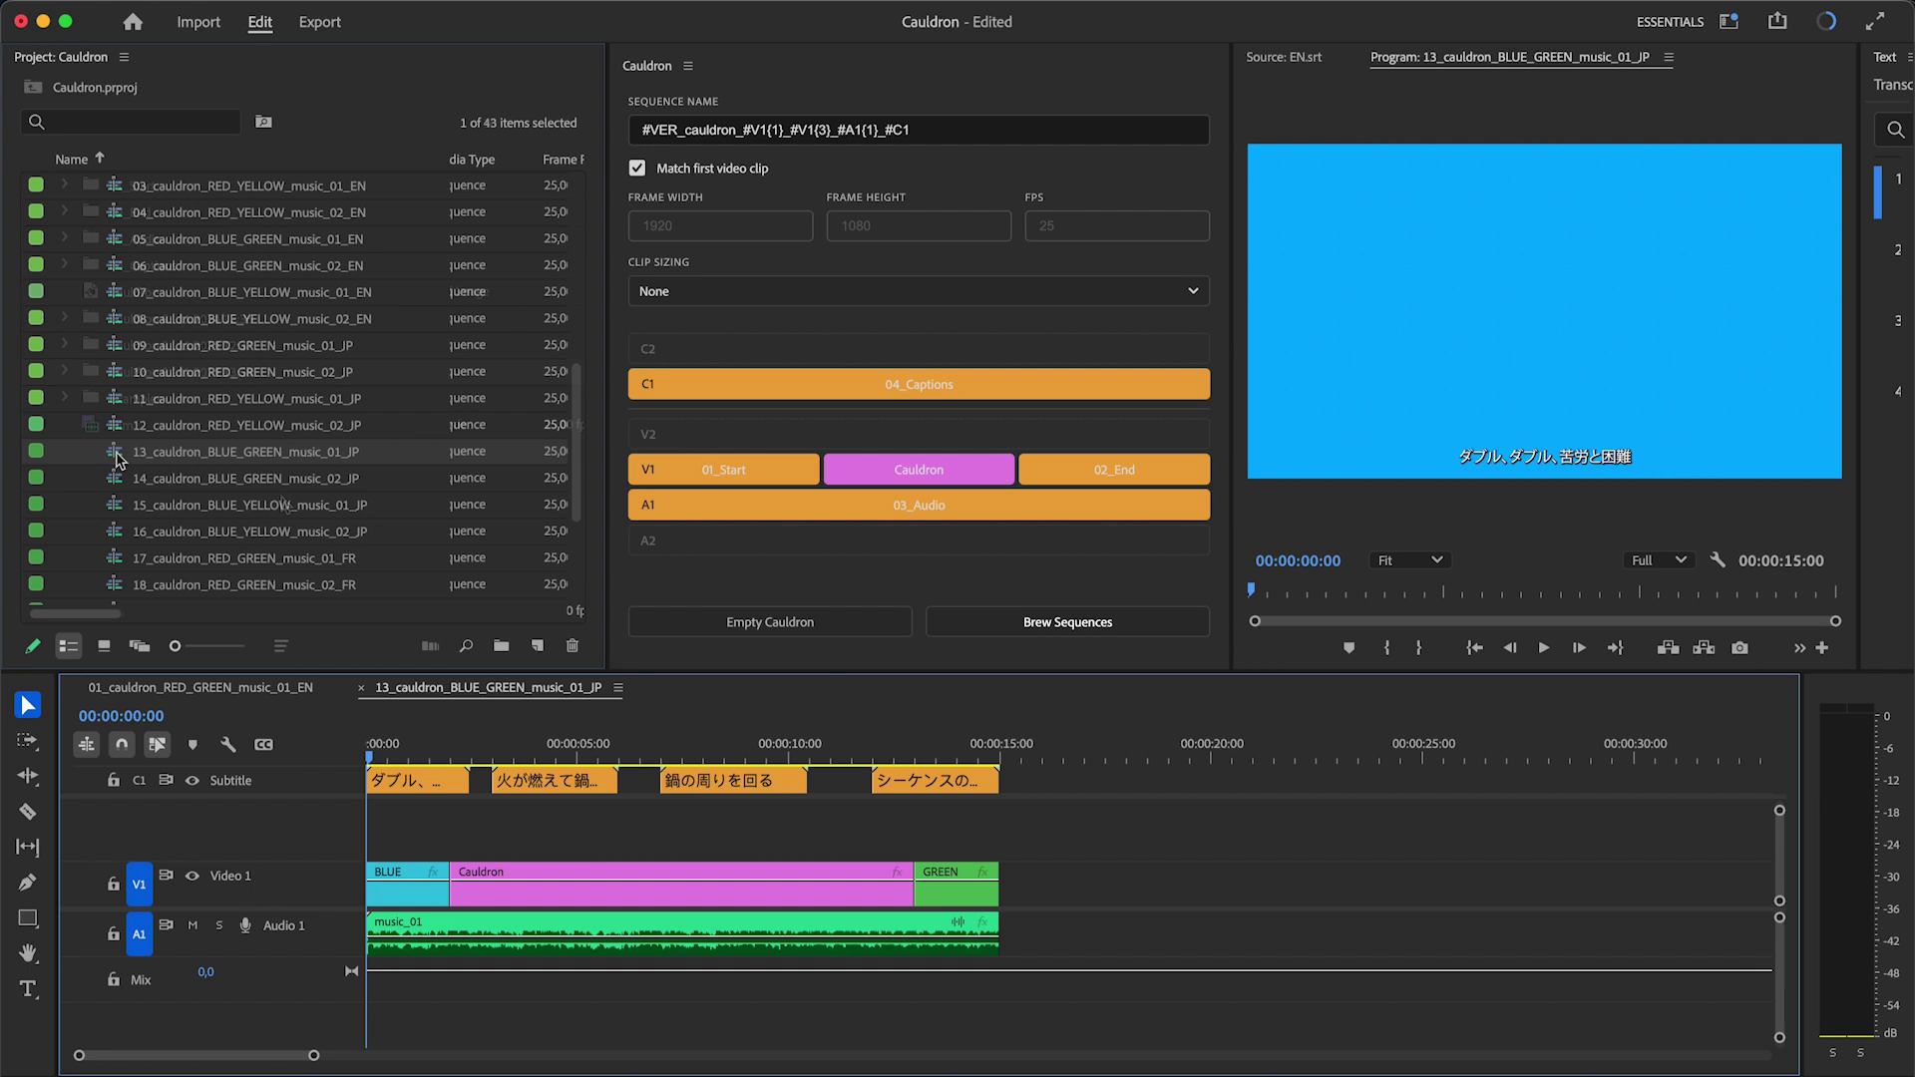
# Step: Insert 9x16_ after cauldron_ in the sequence name template
pyautogui.click(33, 87)
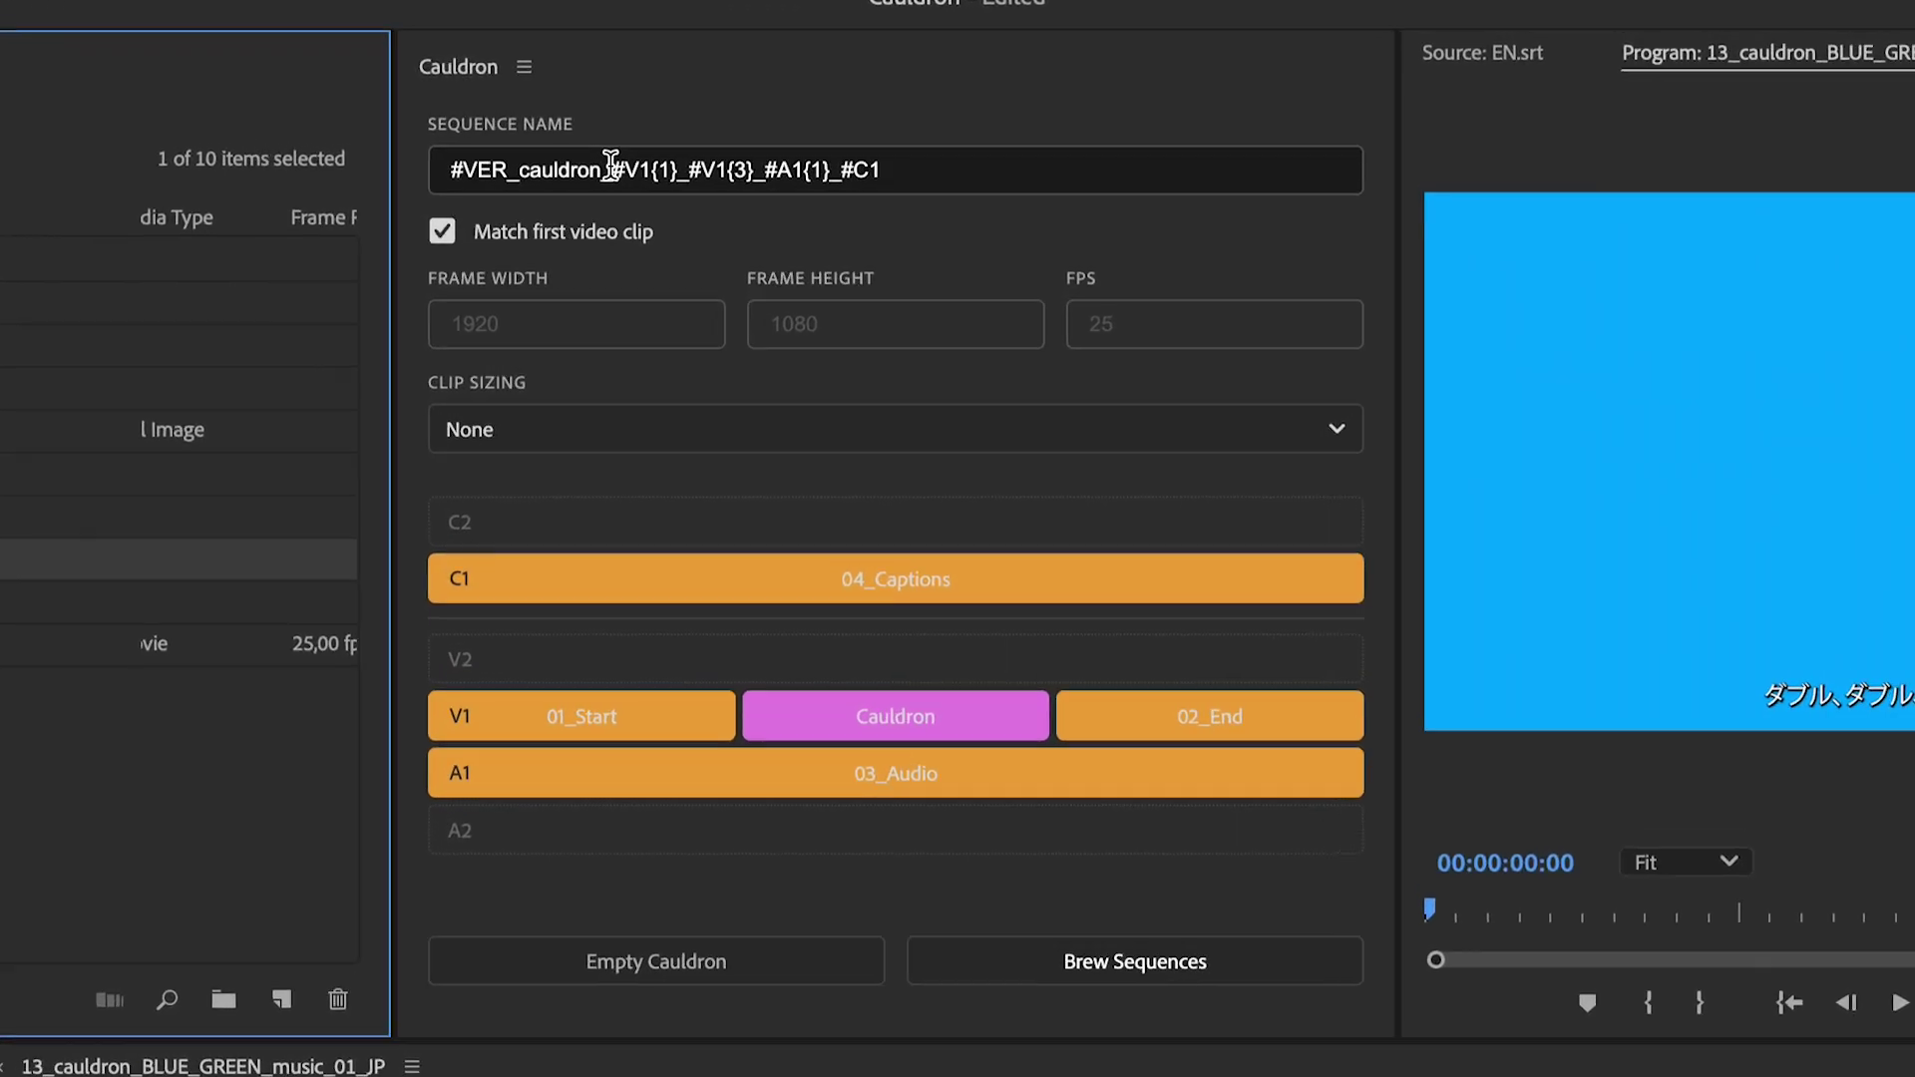
pyautogui.click(685, 146)
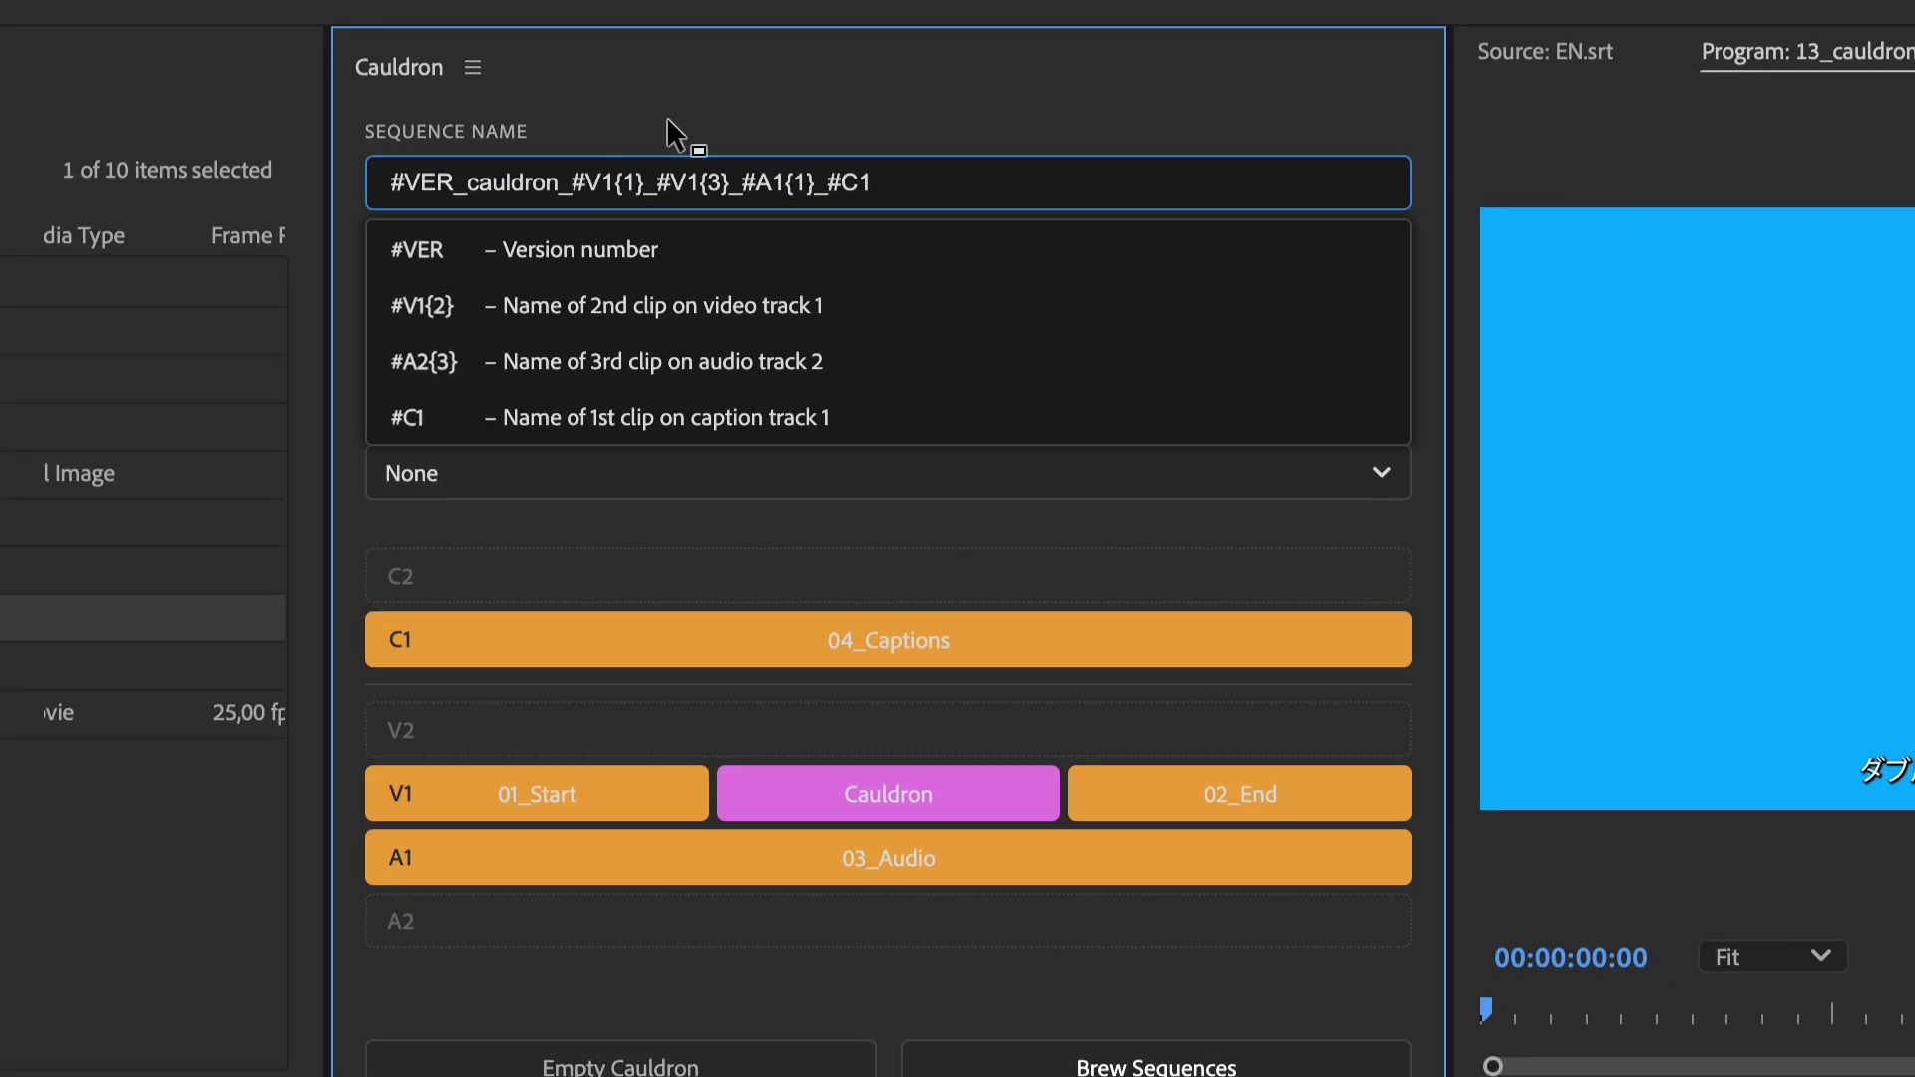
pyautogui.write('9x16_')
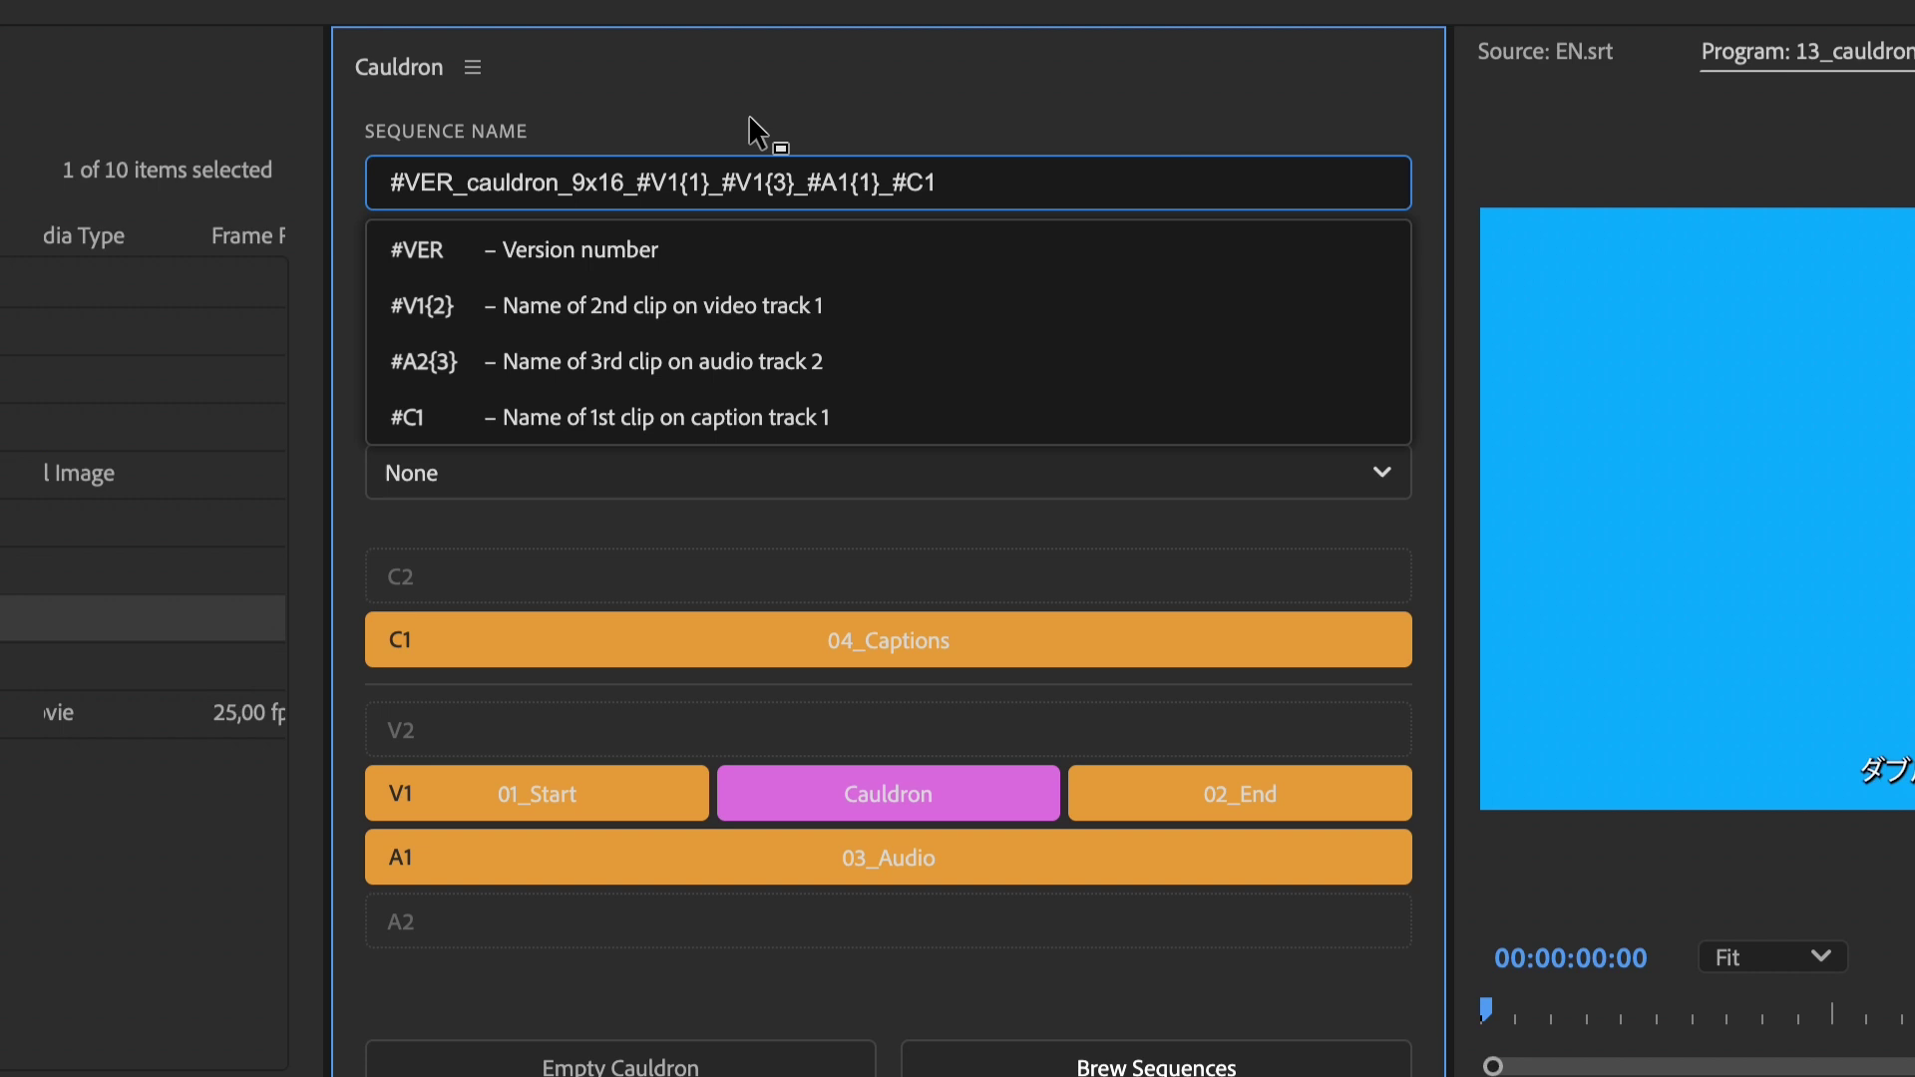
pyautogui.click(750, 114)
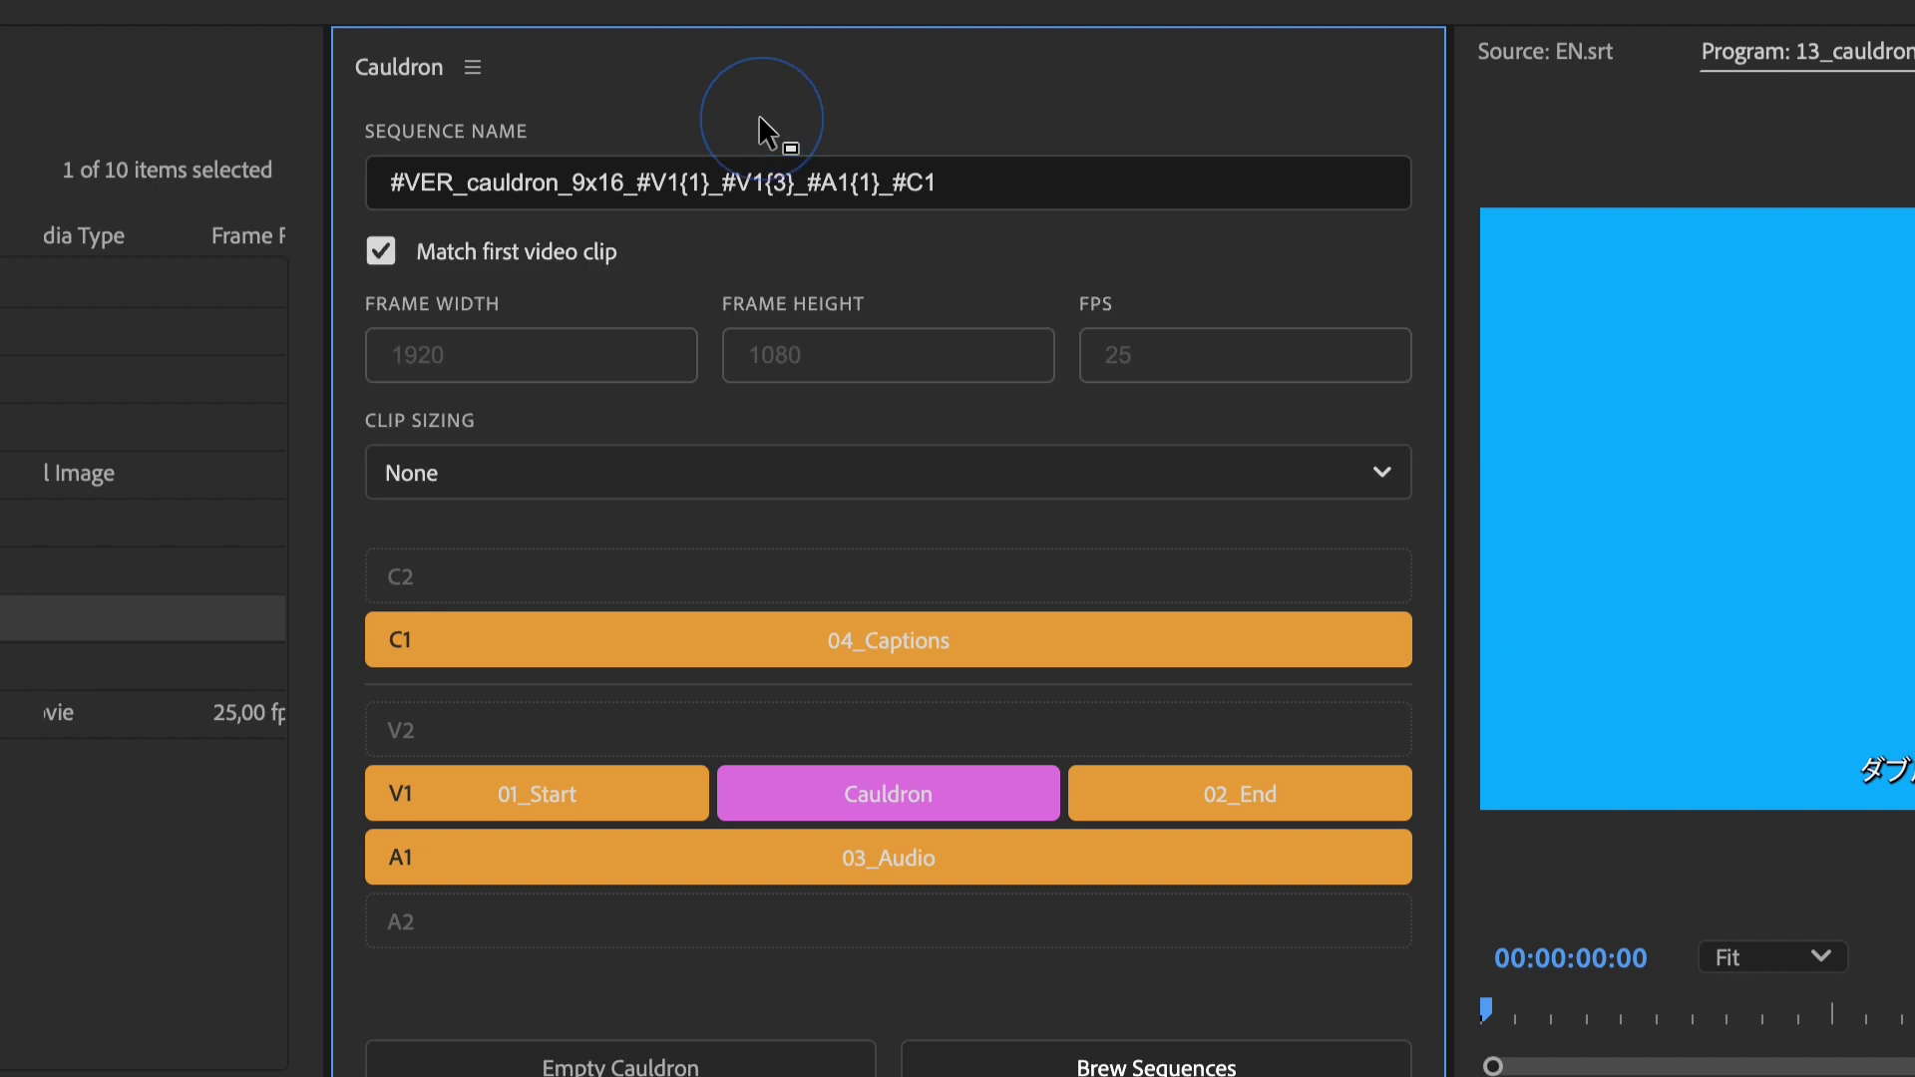
# Step: Turn off Match first video clip, set the frame to 1080x1920 with Fit frame clip sizing
pyautogui.click(383, 256)
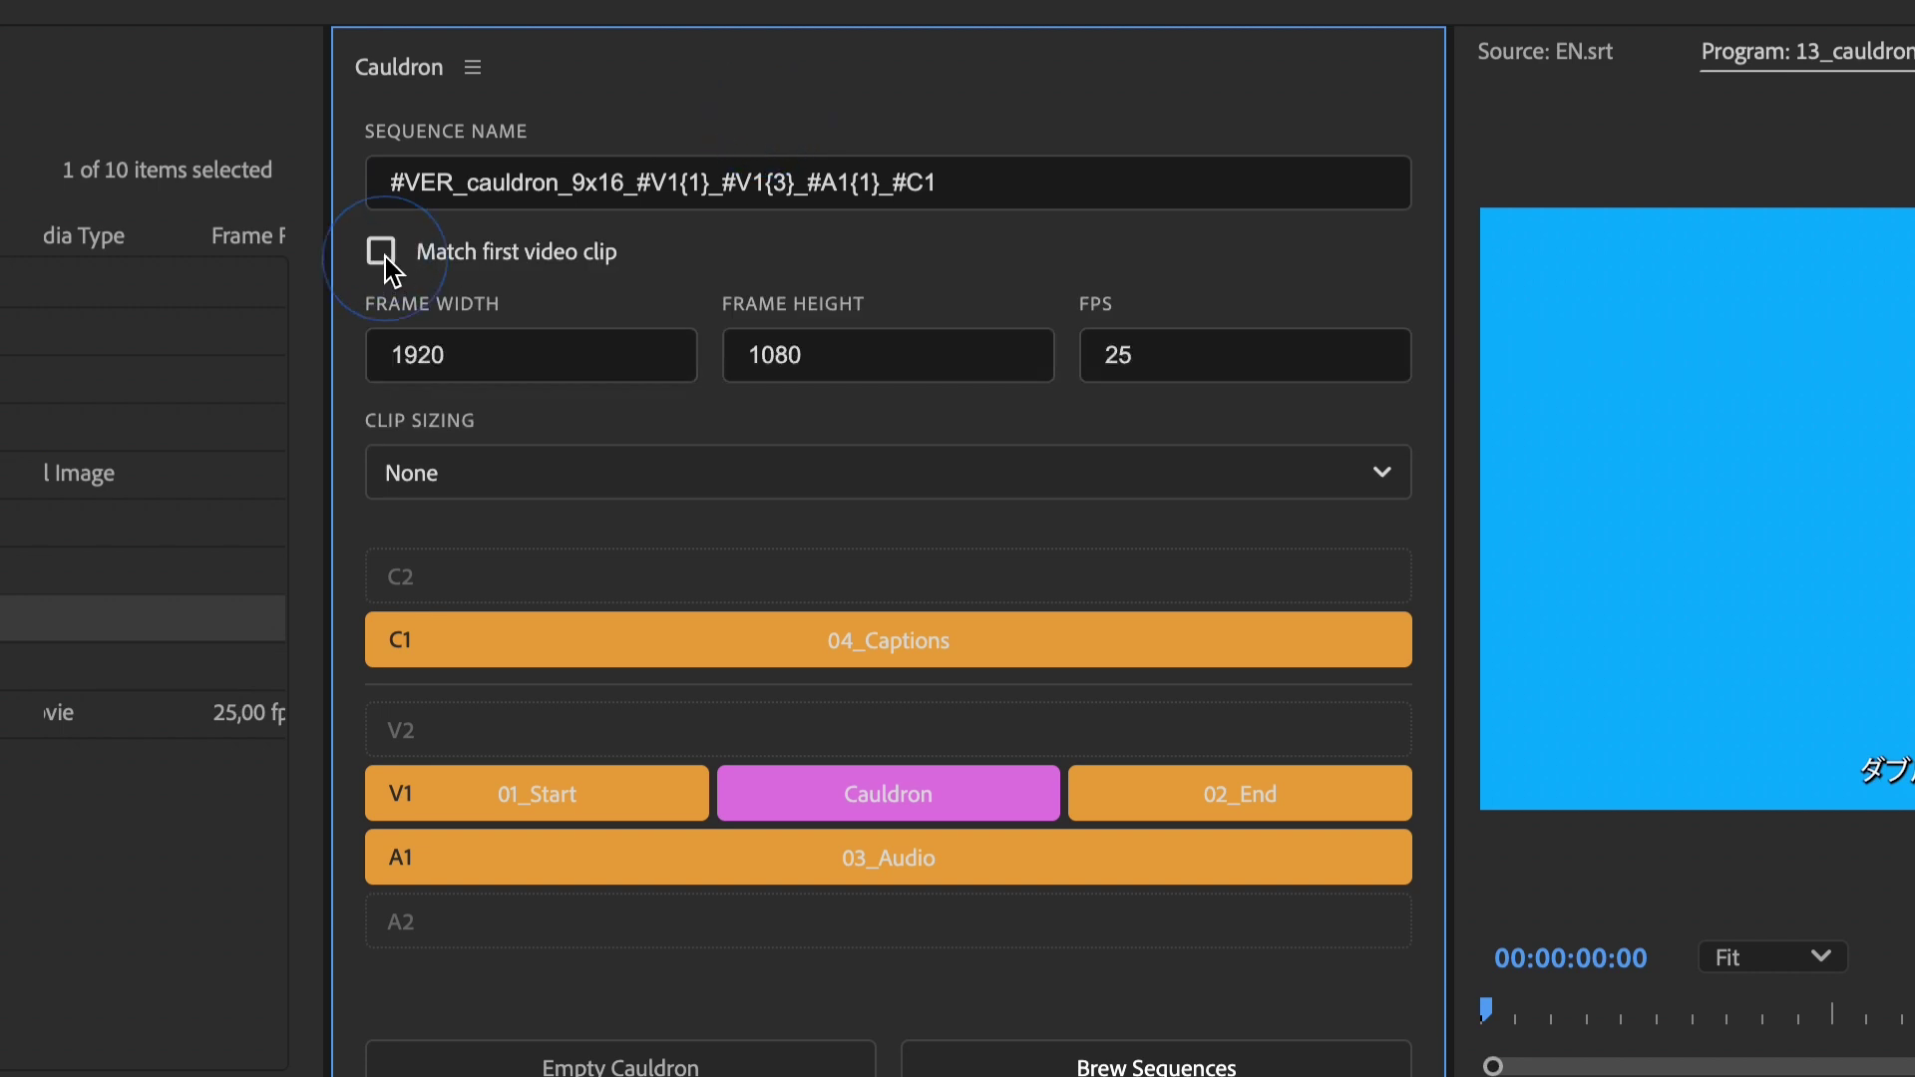
pyautogui.click(479, 370)
pyautogui.write('1080')
pyautogui.click(774, 355)
pyautogui.press('BackSpace')
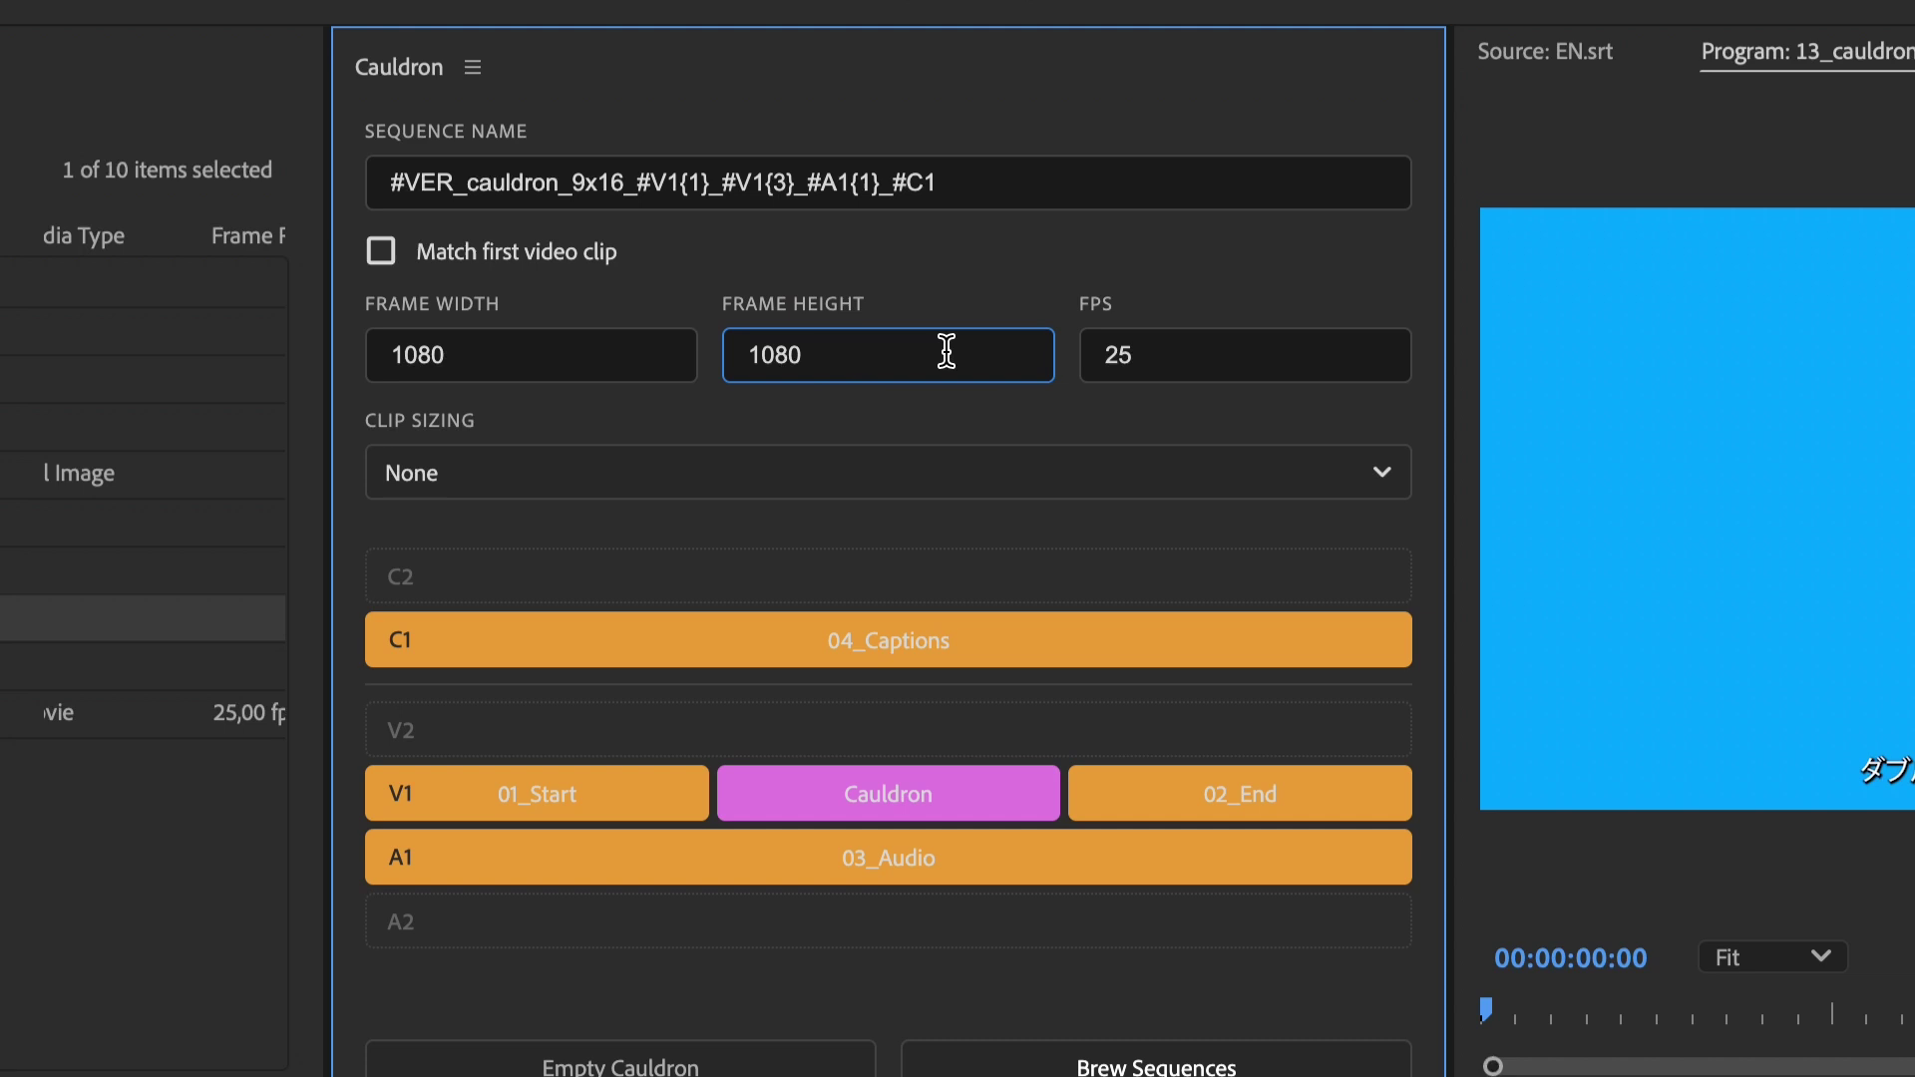
pyautogui.write('92')
pyautogui.moveTo(811, 355); pyautogui.dragTo(788, 355)
pyautogui.press('BackSpace')
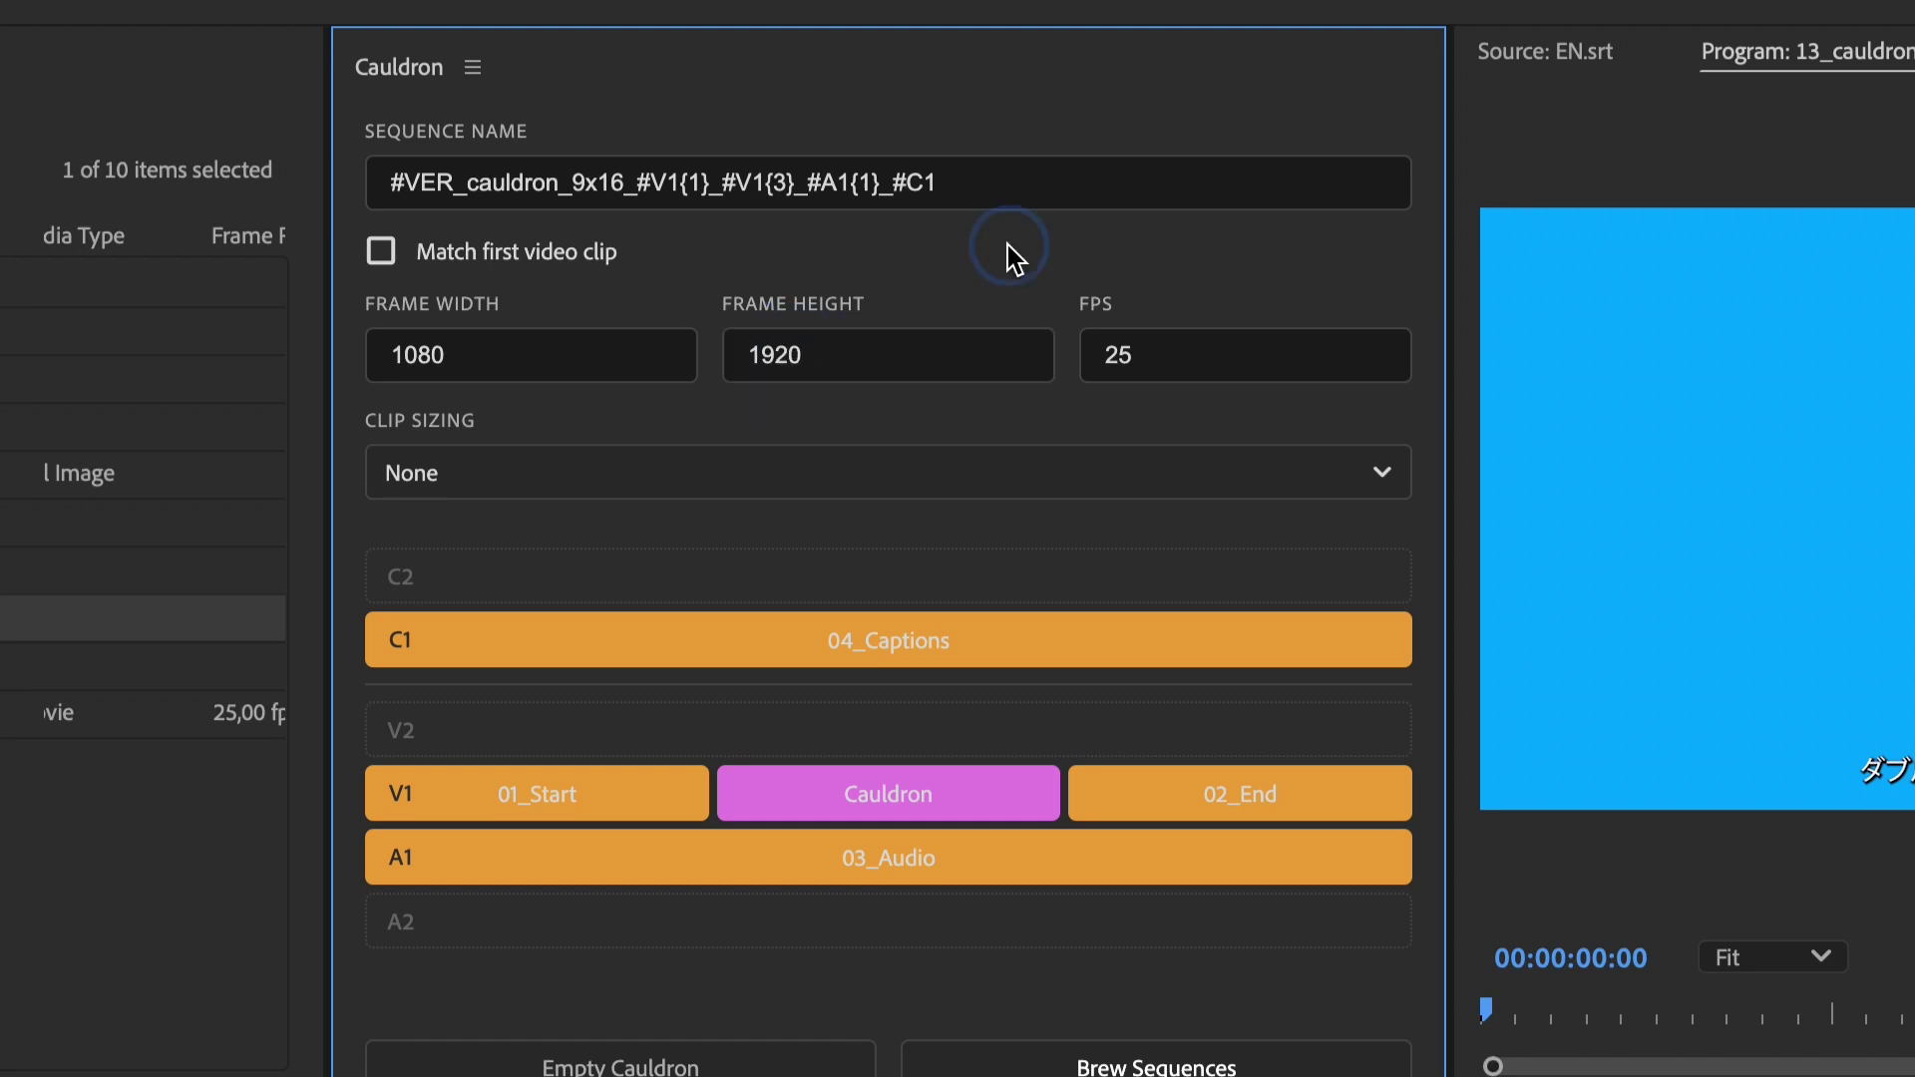
pyautogui.click(981, 477)
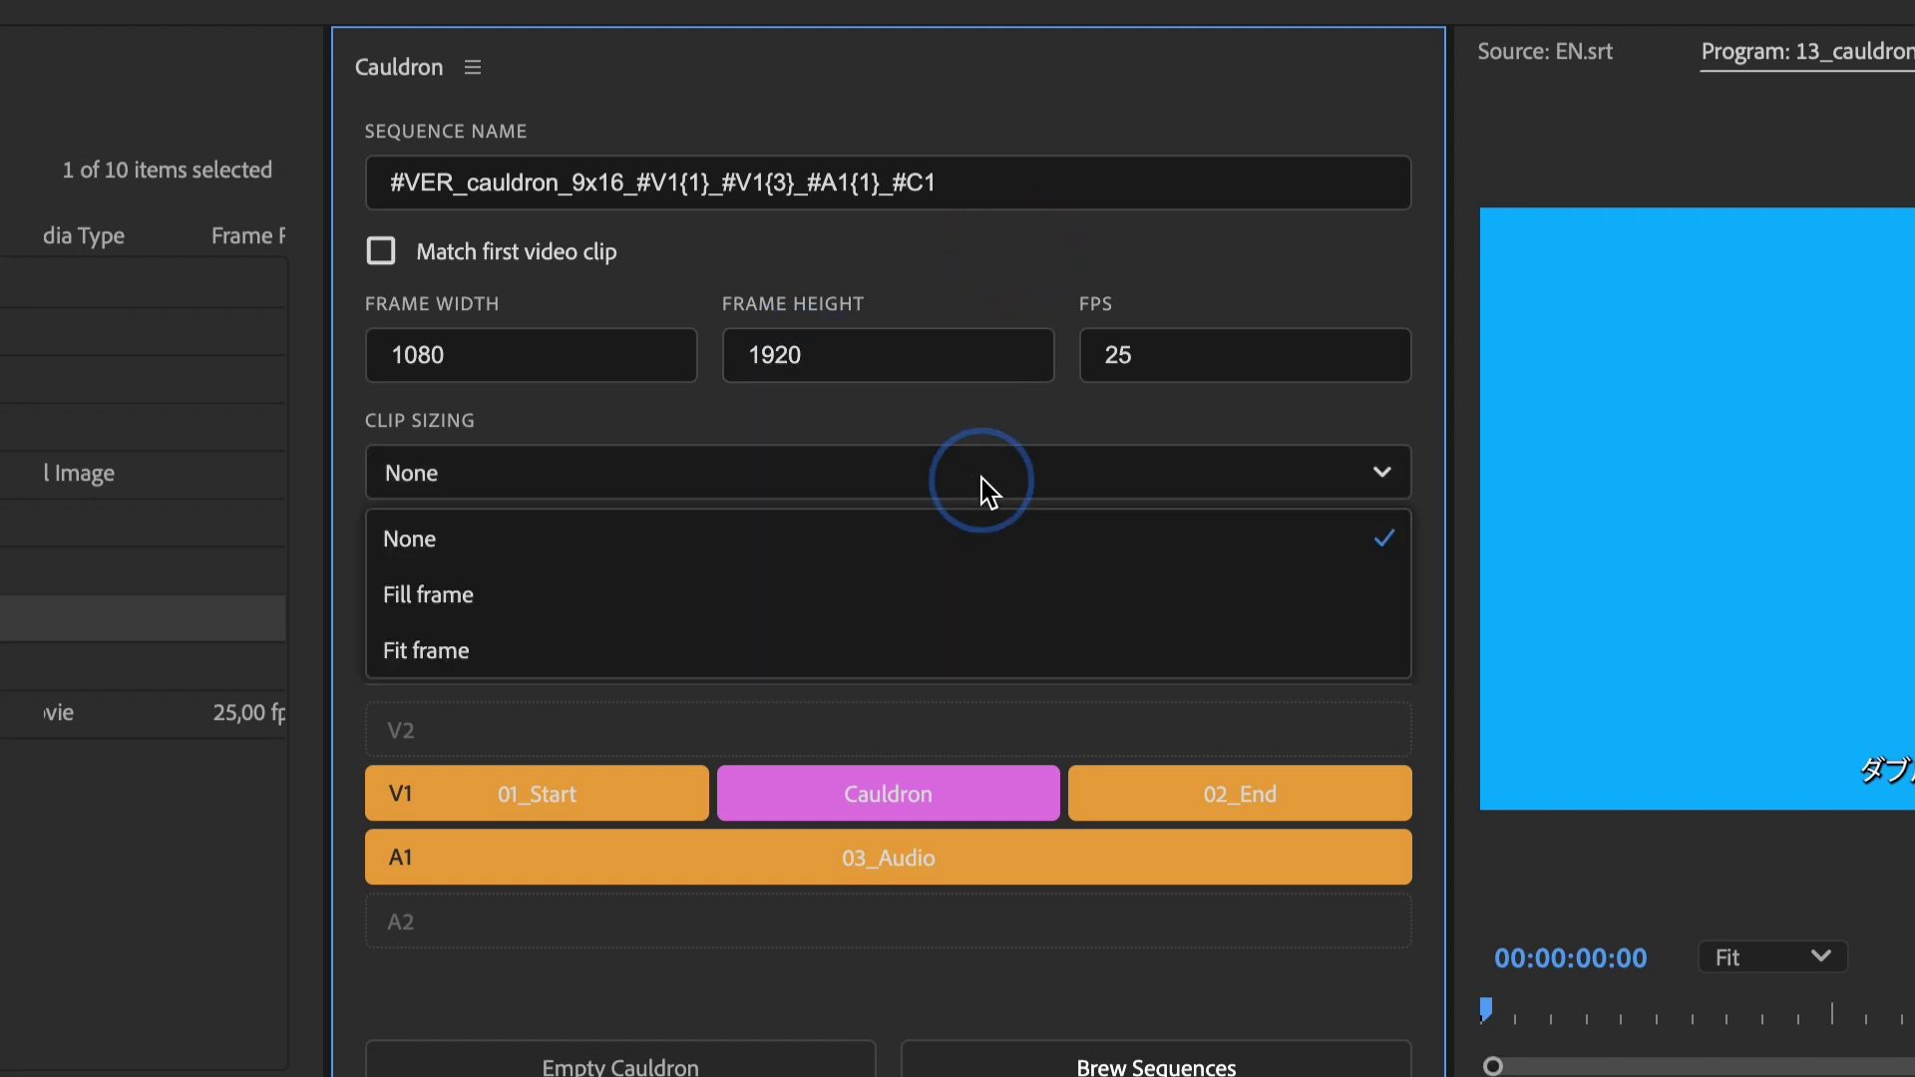
pyautogui.click(926, 649)
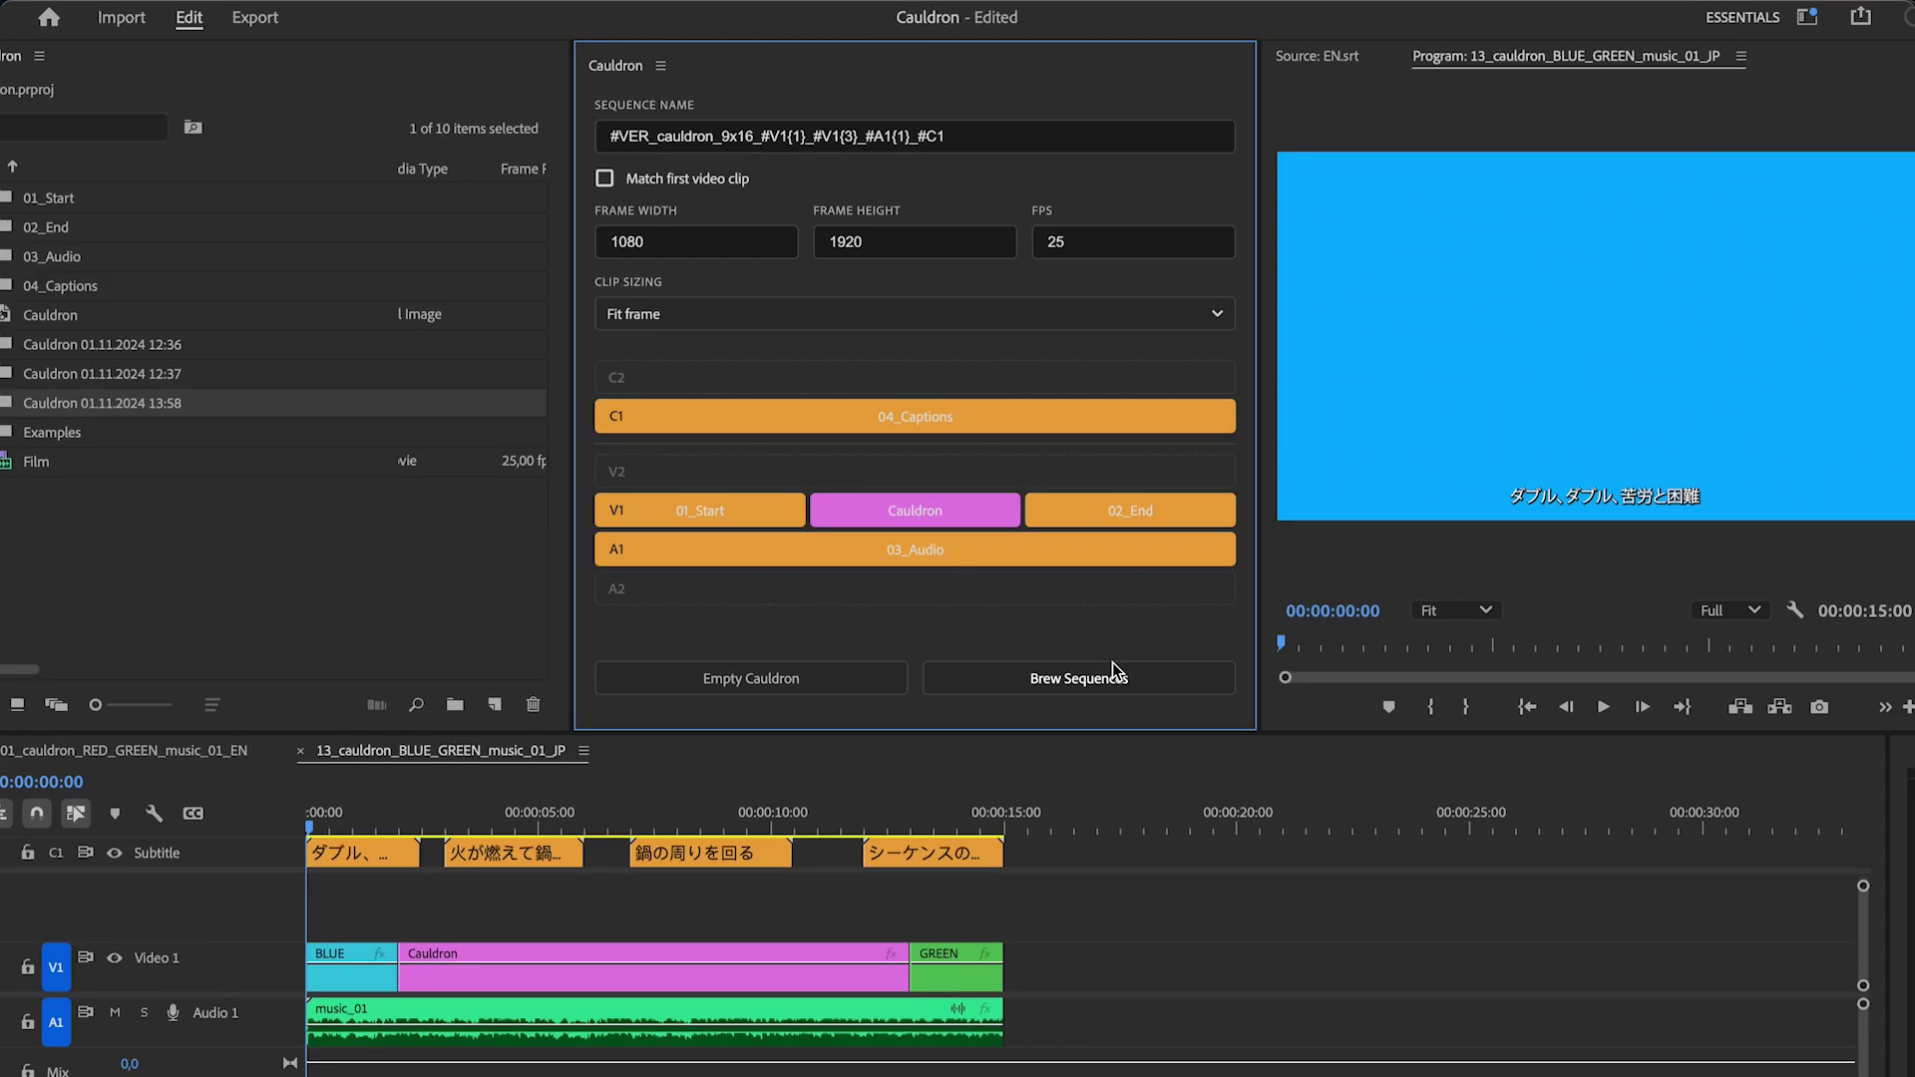
# Step: Brew the 9x16 variants, open 01_cauldron_9x16_RED_GREEN_music_01_EN and scrub through it
pyautogui.click(1111, 669)
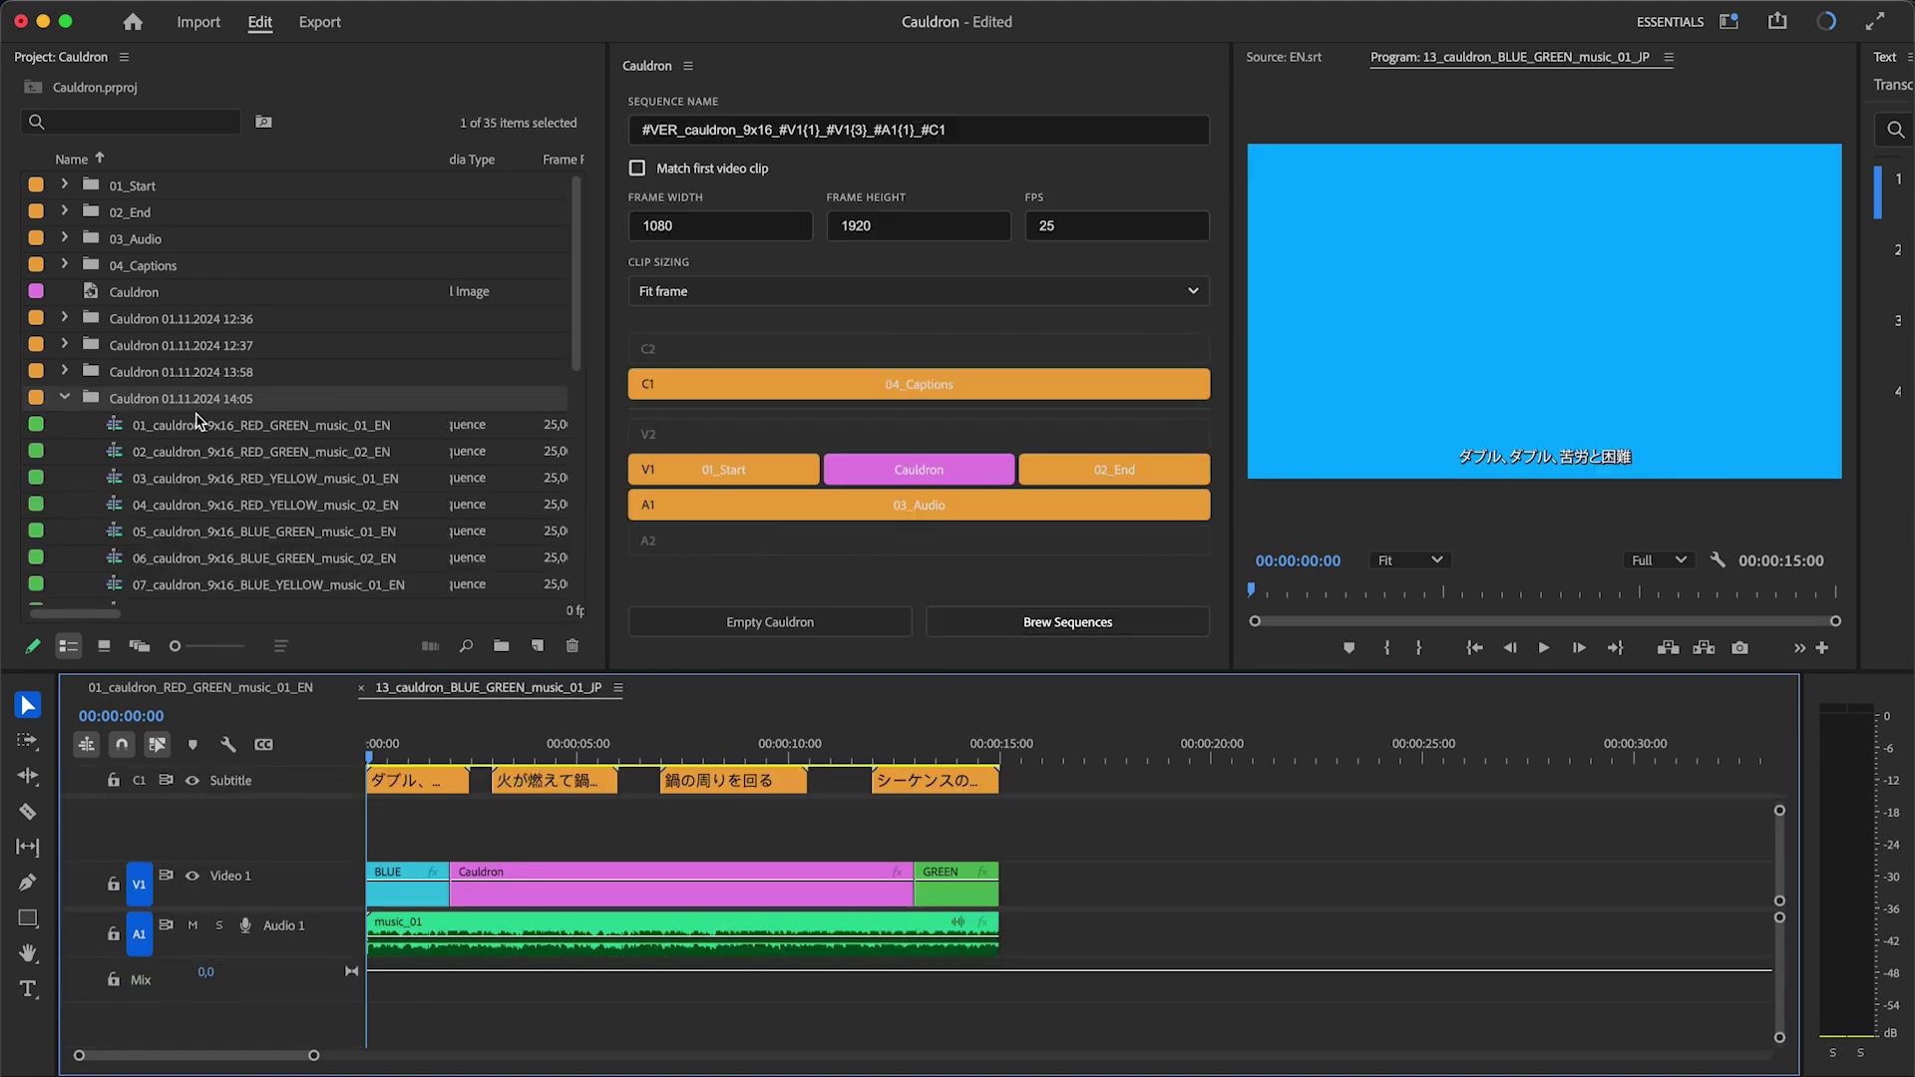
pyautogui.doubleClick(118, 436)
pyautogui.scroll(-5, 120, 429)
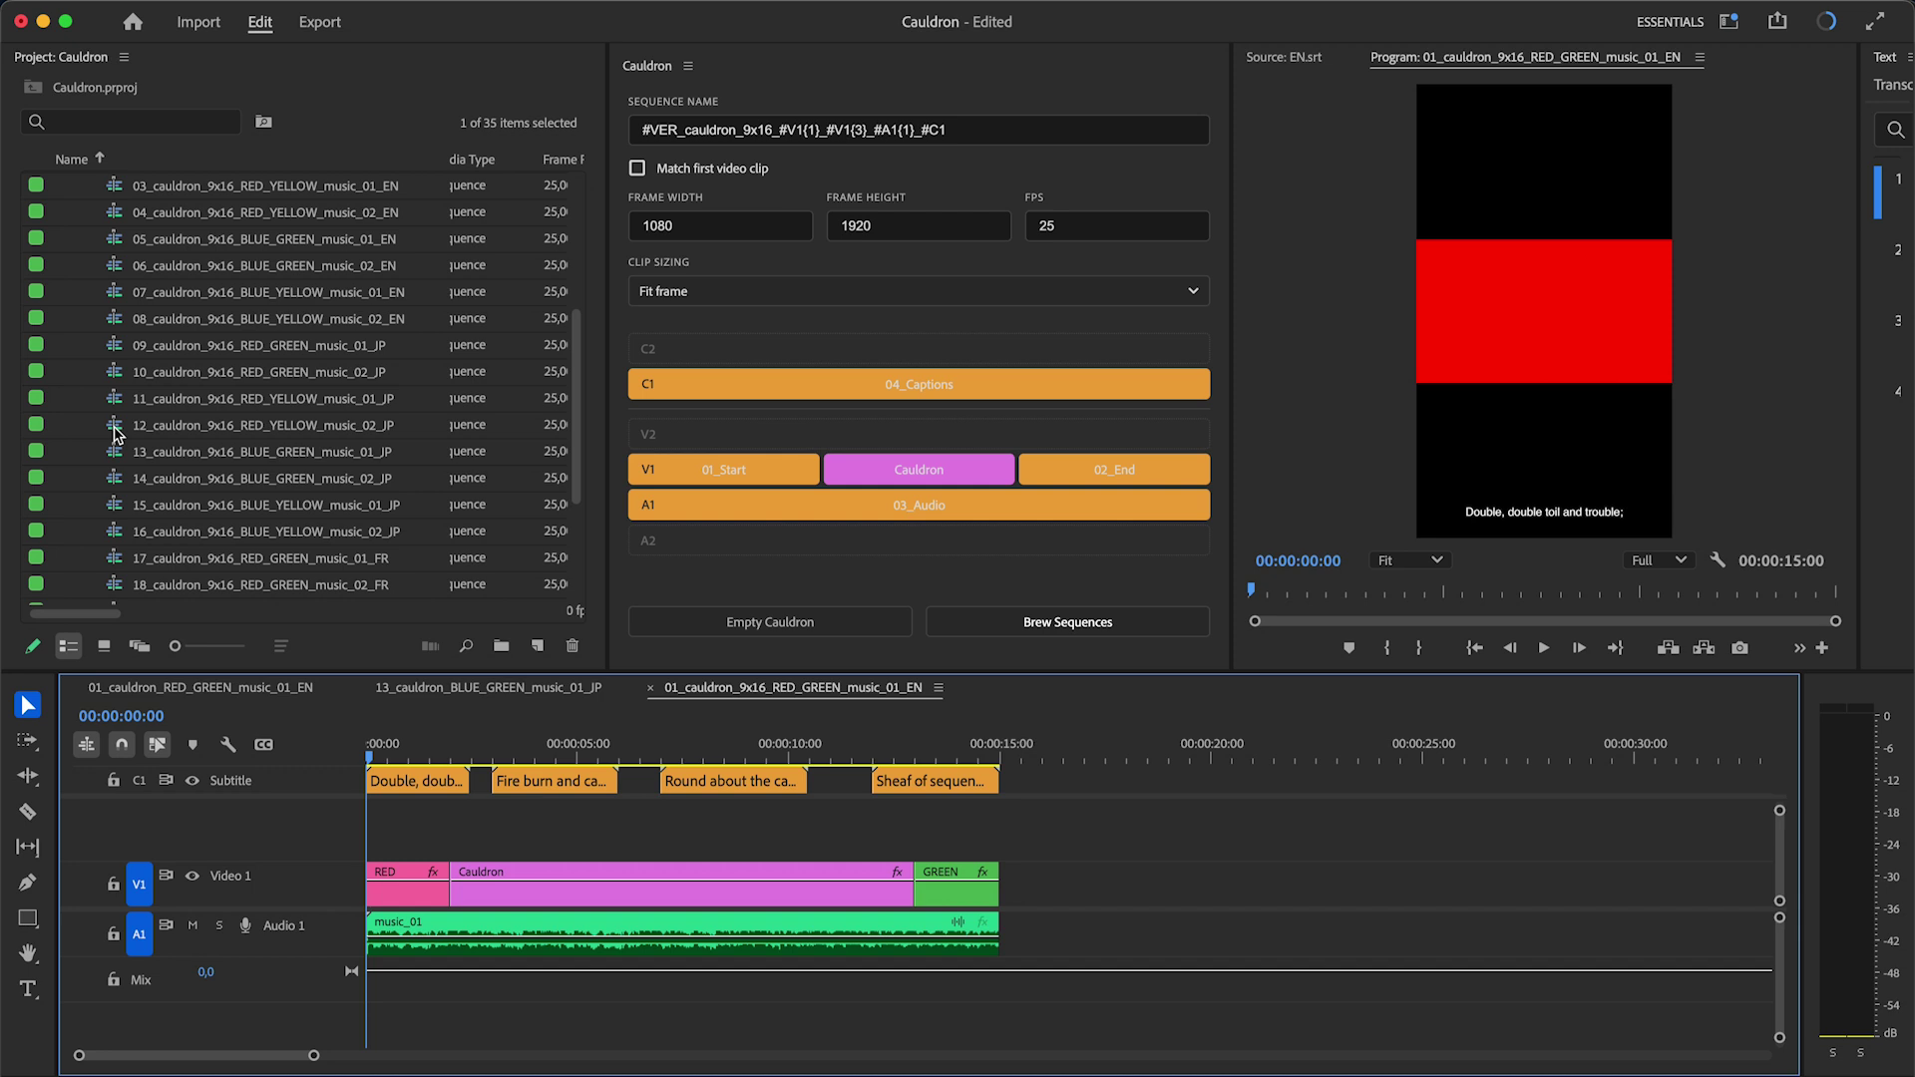
pyautogui.moveTo(379, 743); pyautogui.dragTo(702, 757)
pyautogui.moveTo(894, 762); pyautogui.dragTo(492, 783)
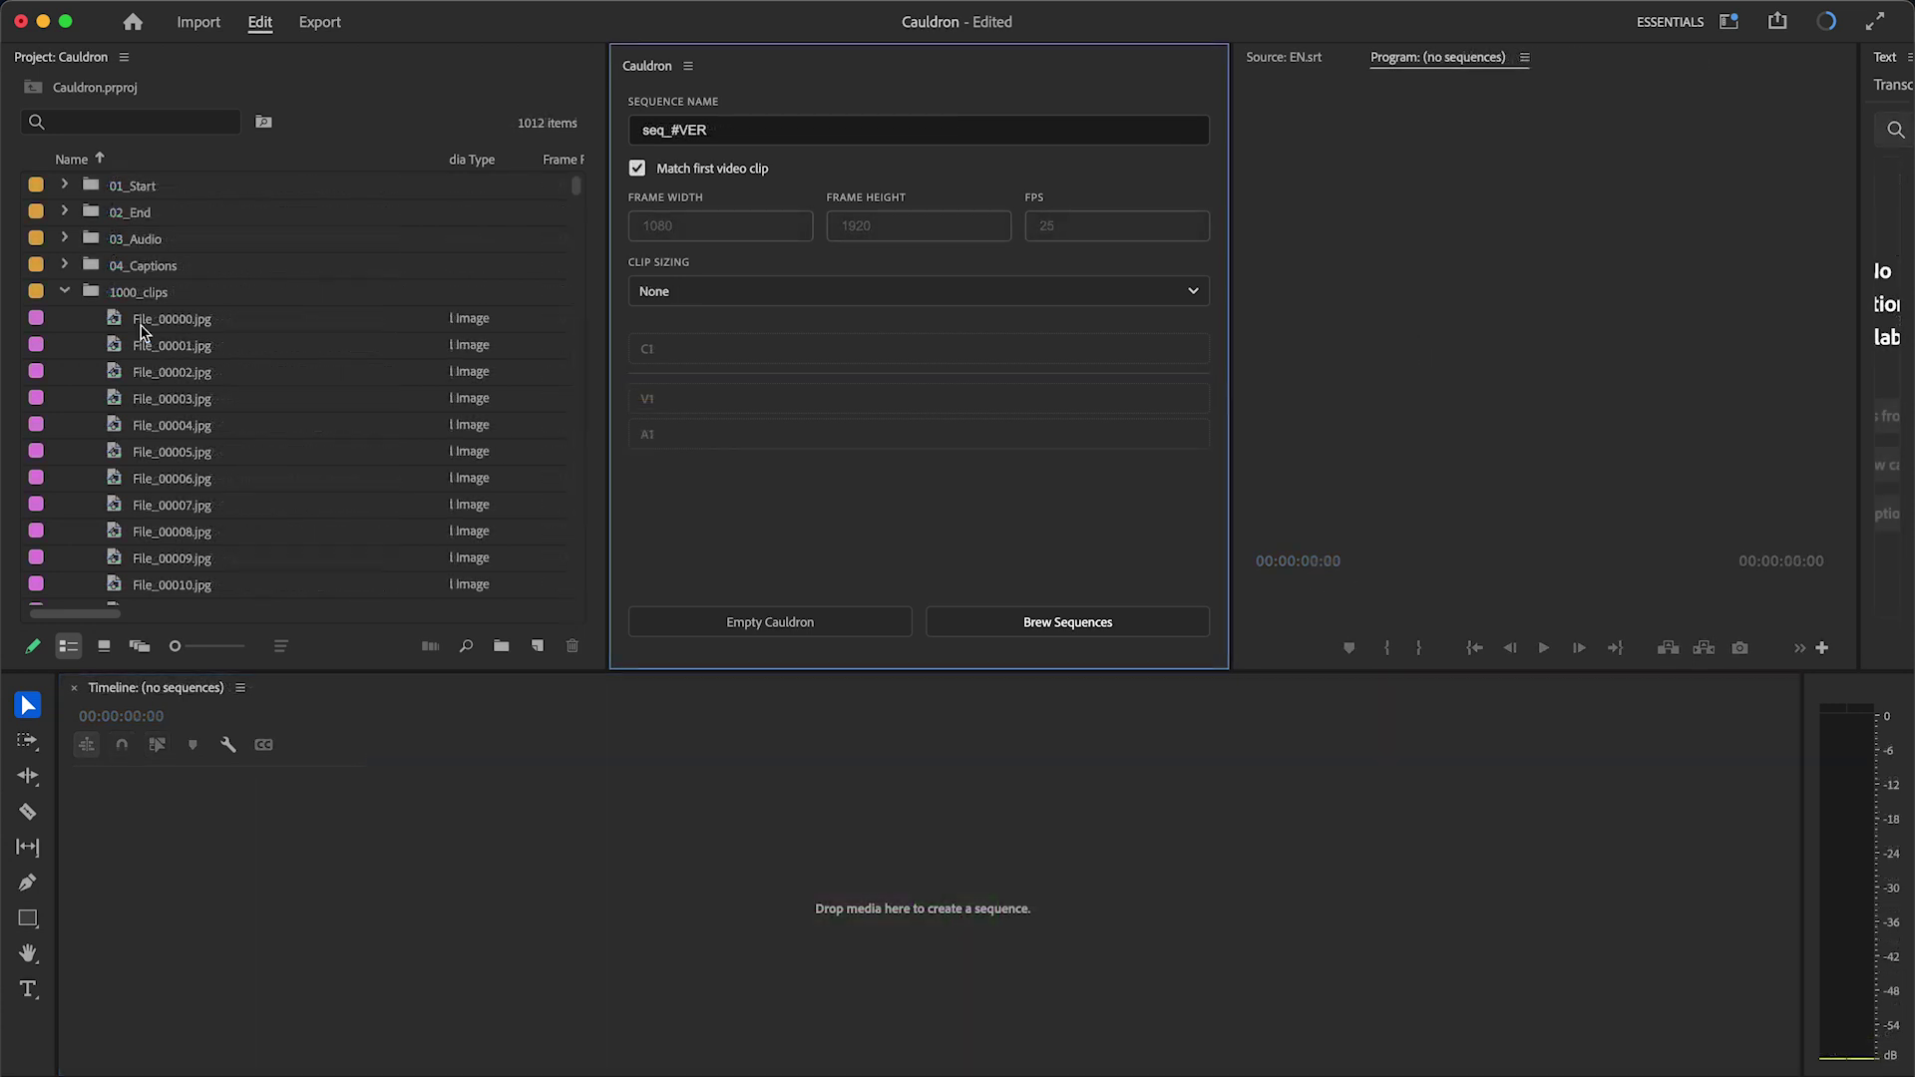
# Step: Put the 1000_clips bin on V1 and brew seq_#VER sequences from it
pyautogui.click(96, 294)
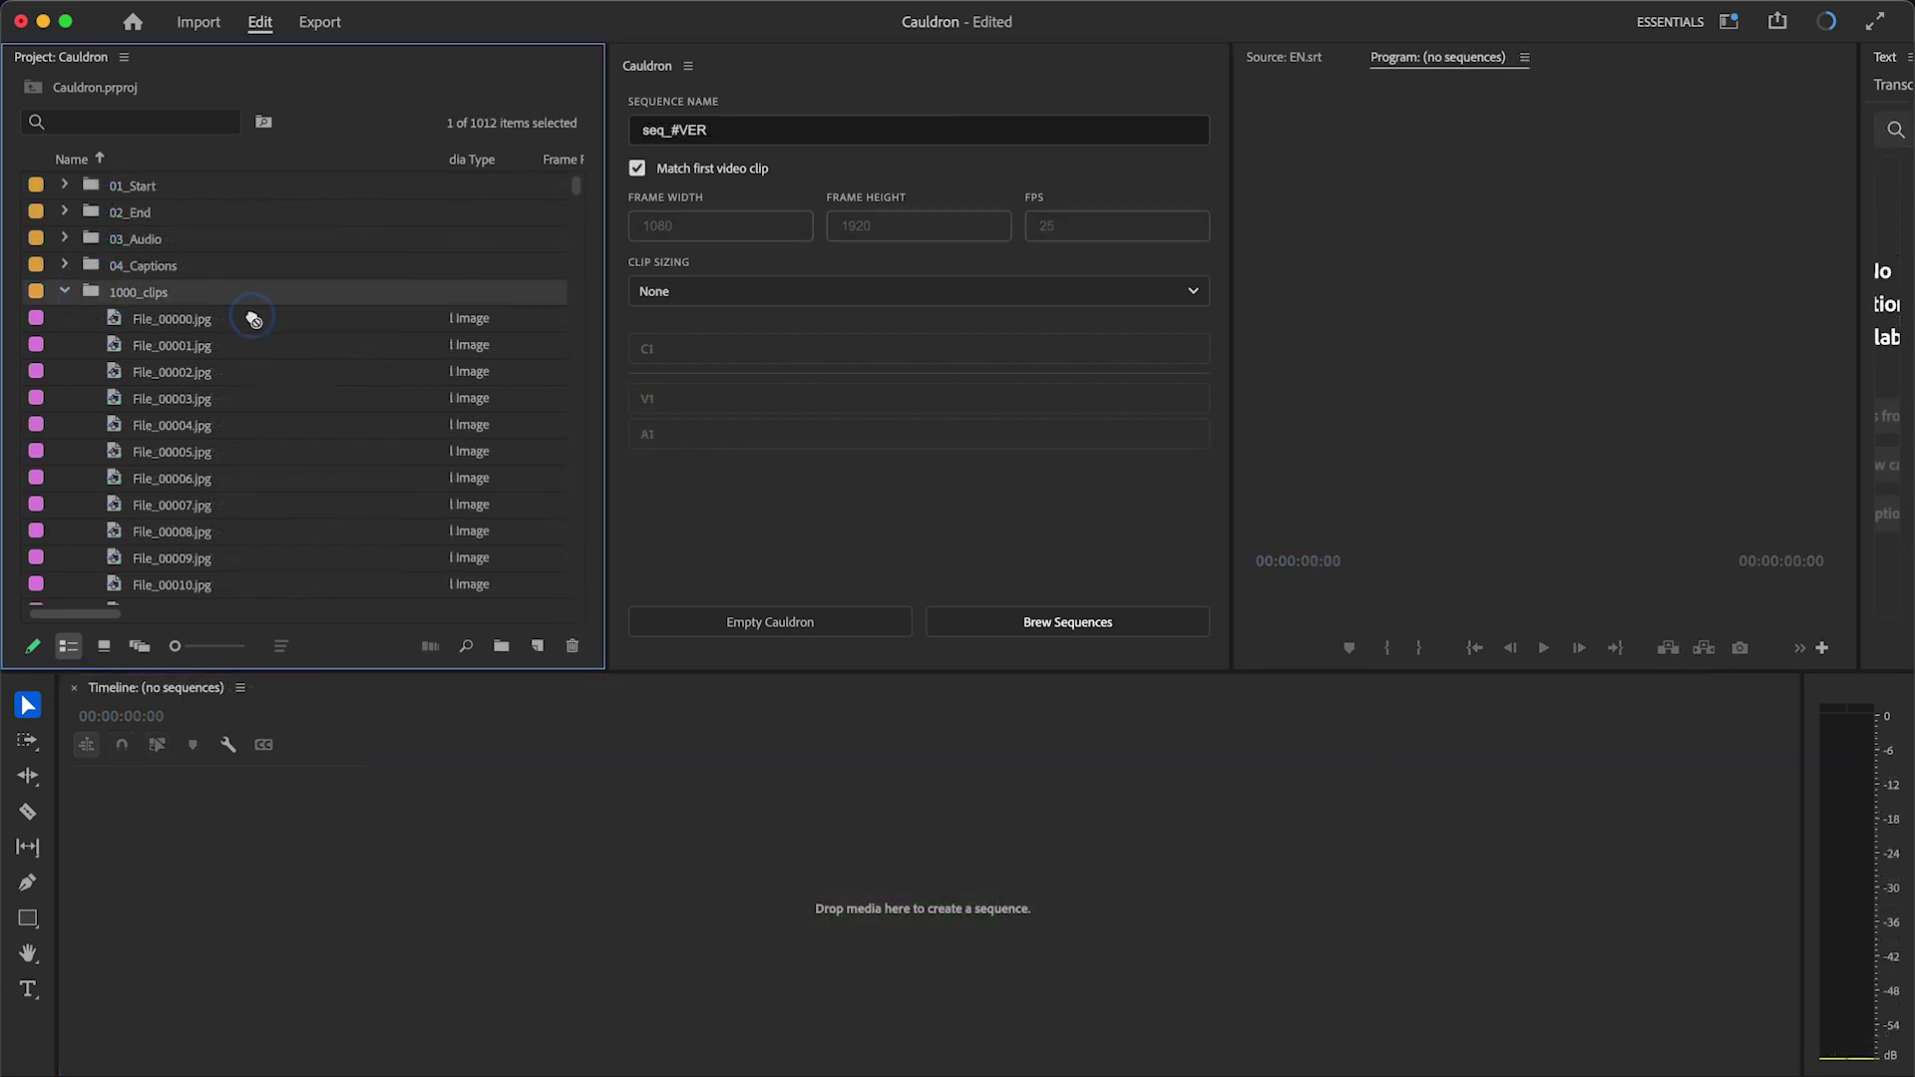
pyautogui.moveTo(564, 392); pyautogui.dragTo(826, 411)
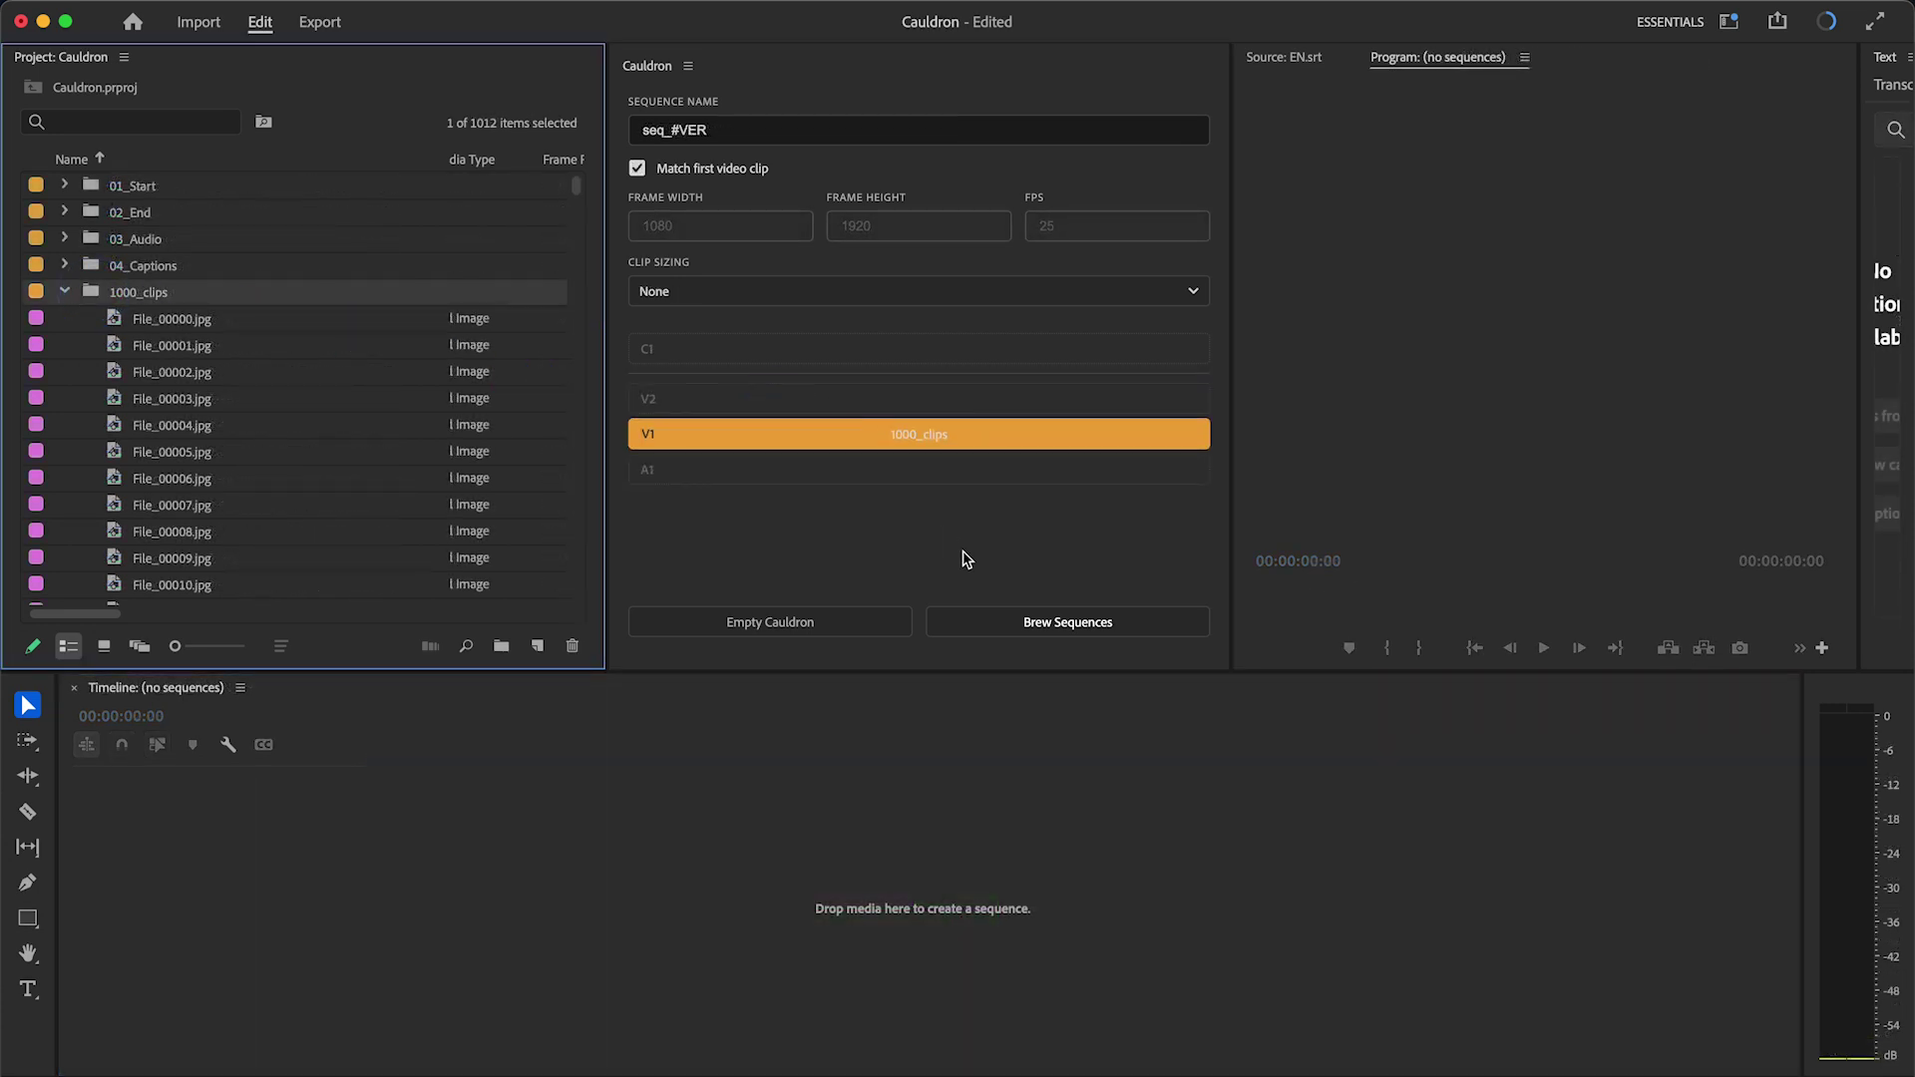
pyautogui.click(997, 628)
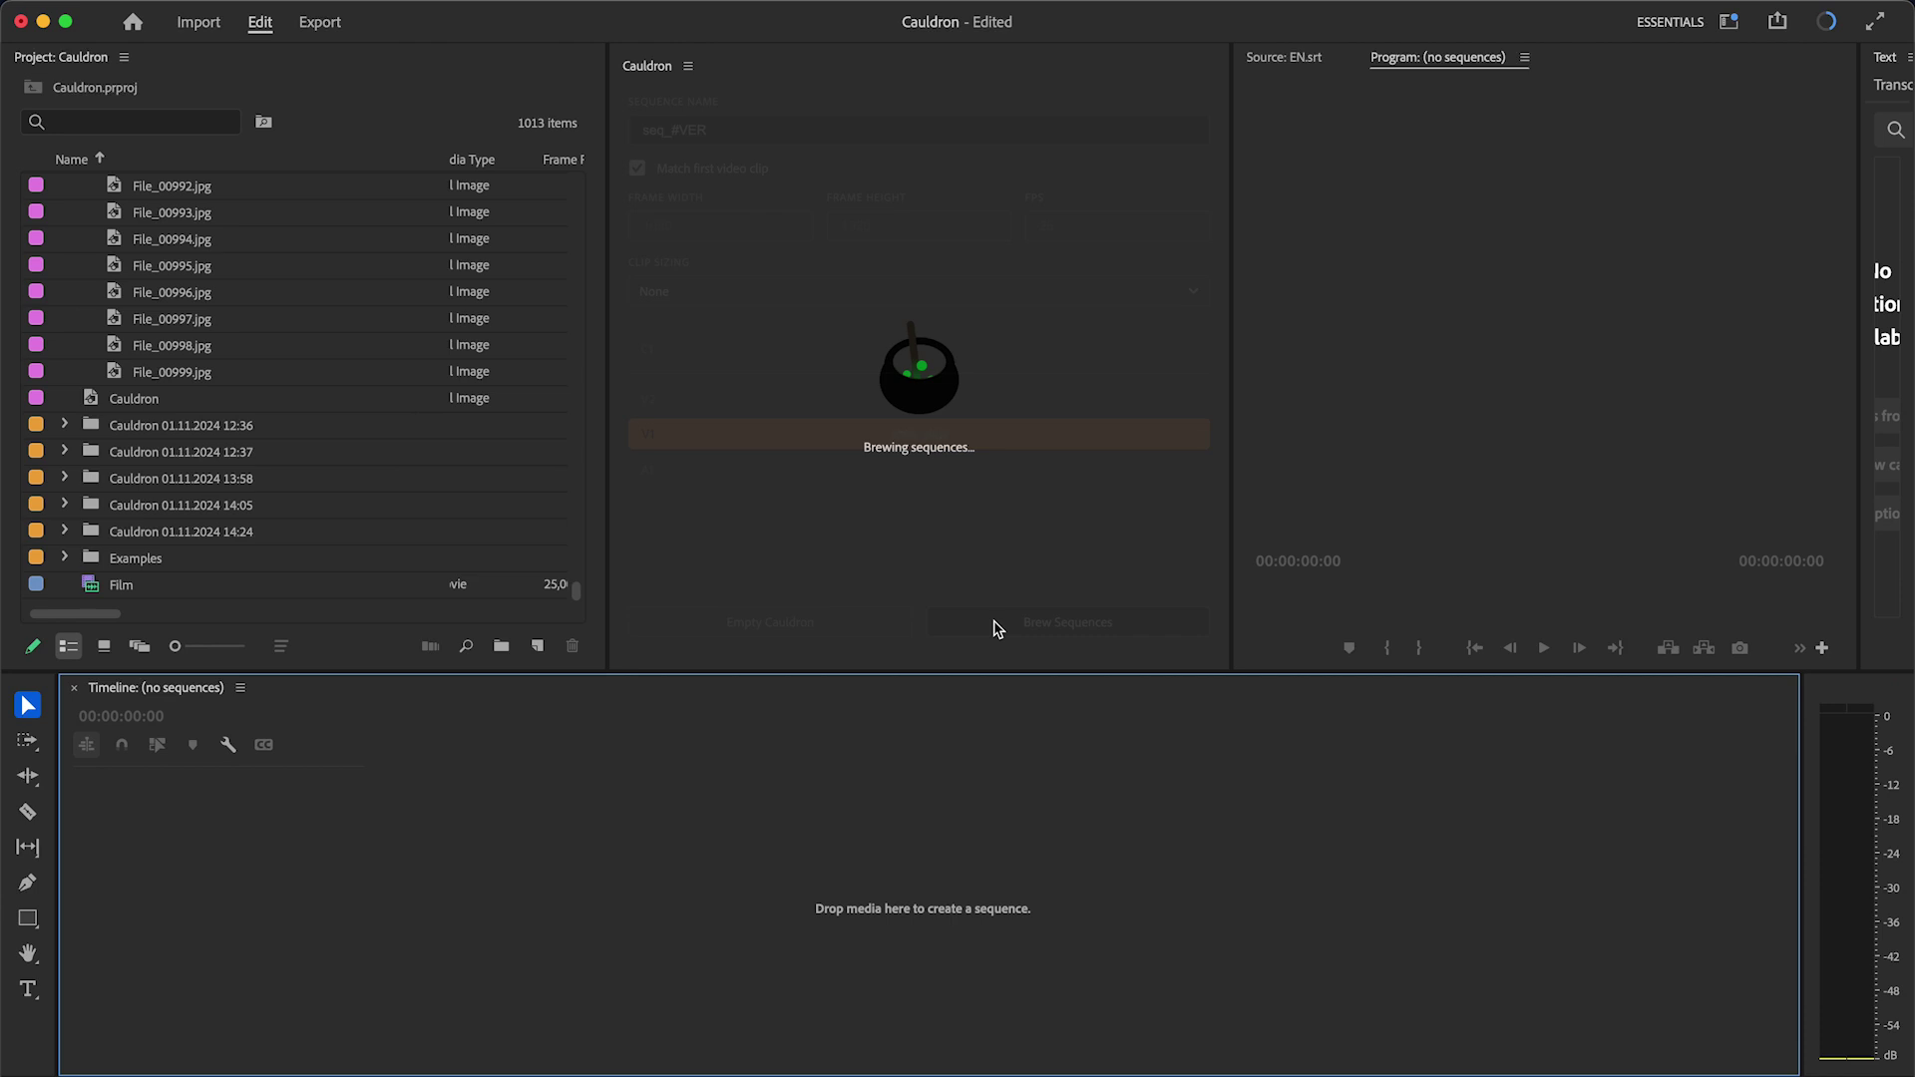